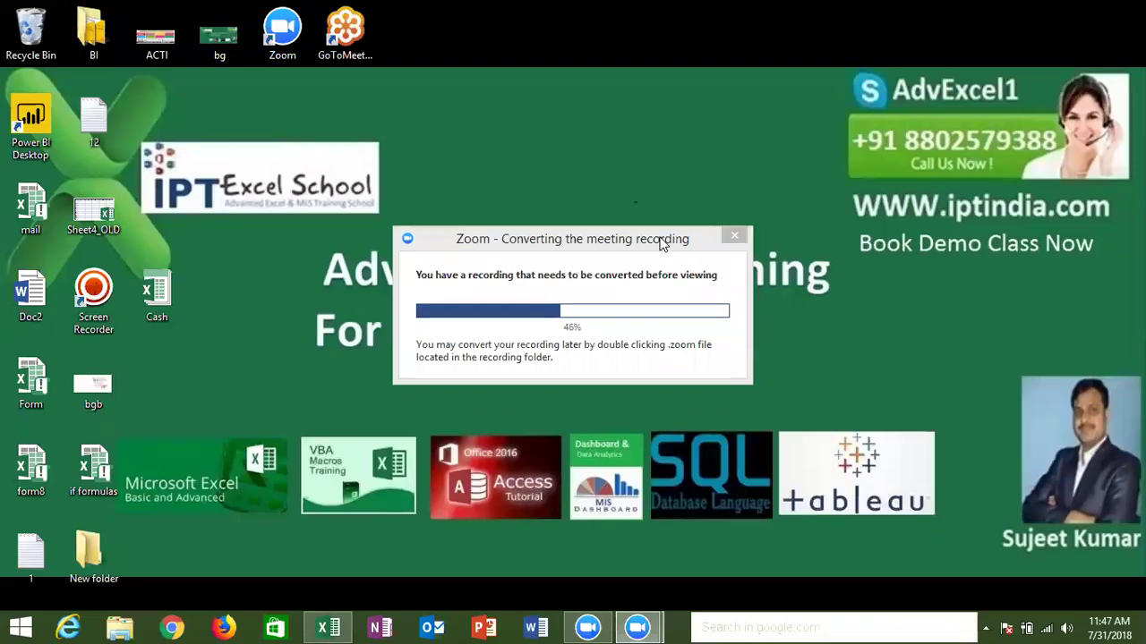
# Step: Drag the Zoom conversion window aside and click the desktop so it shrinks to a corner notification
pyautogui.moveTo(661, 243); pyautogui.dragTo(958, 608)
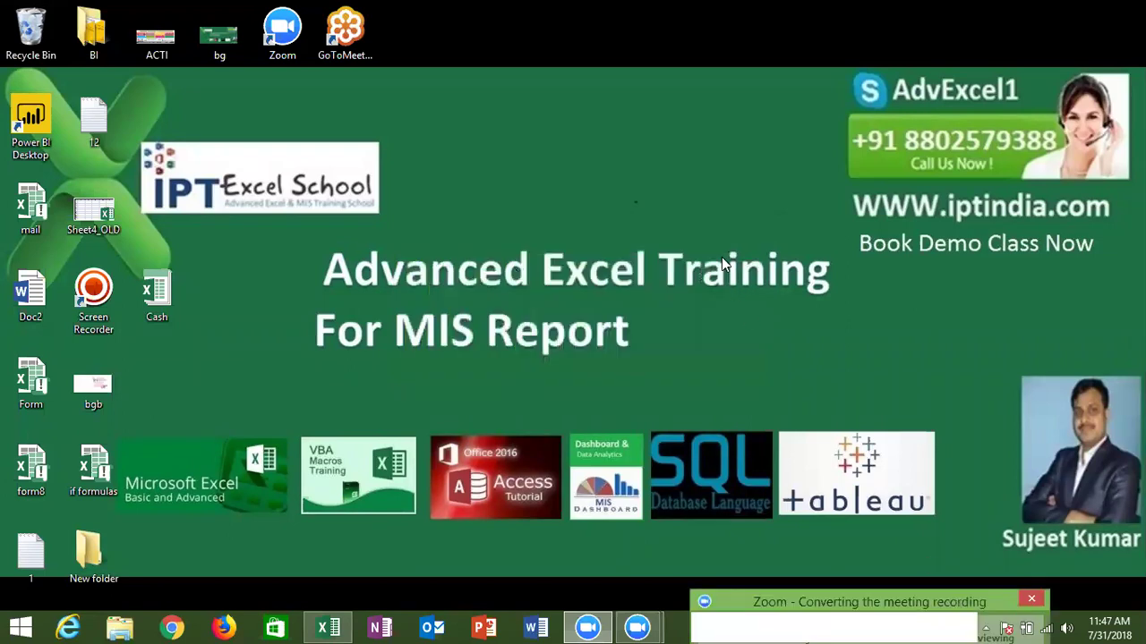
pyautogui.click(521, 78)
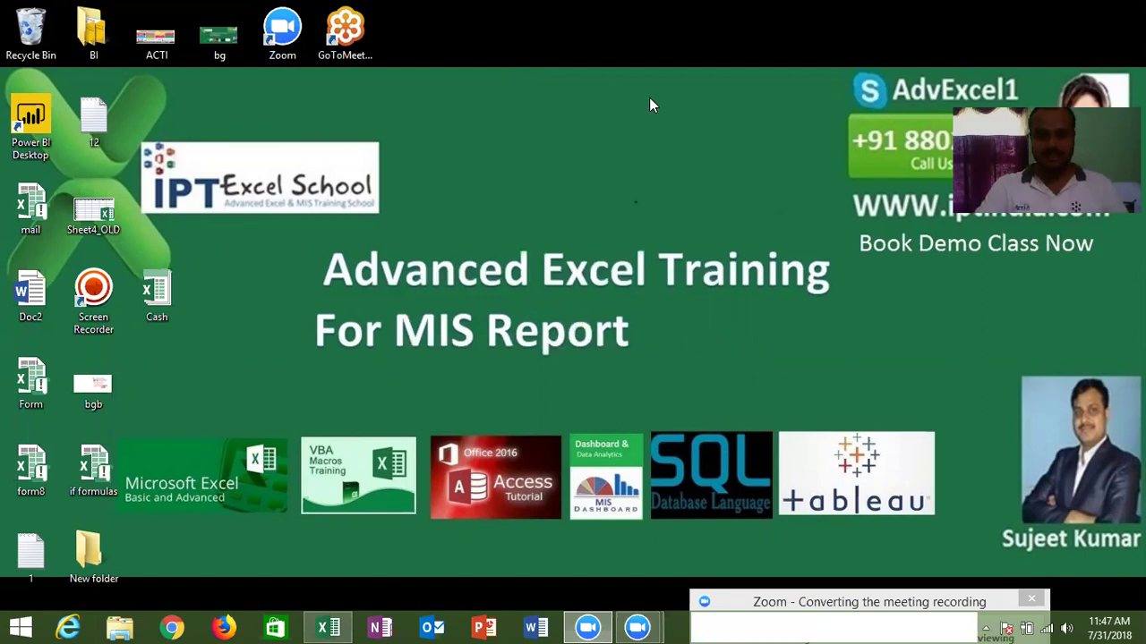
# Step: Save the IPT_Excel_School workbook, then close the Zoom notification and the recording folder window
pyautogui.click(339, 627)
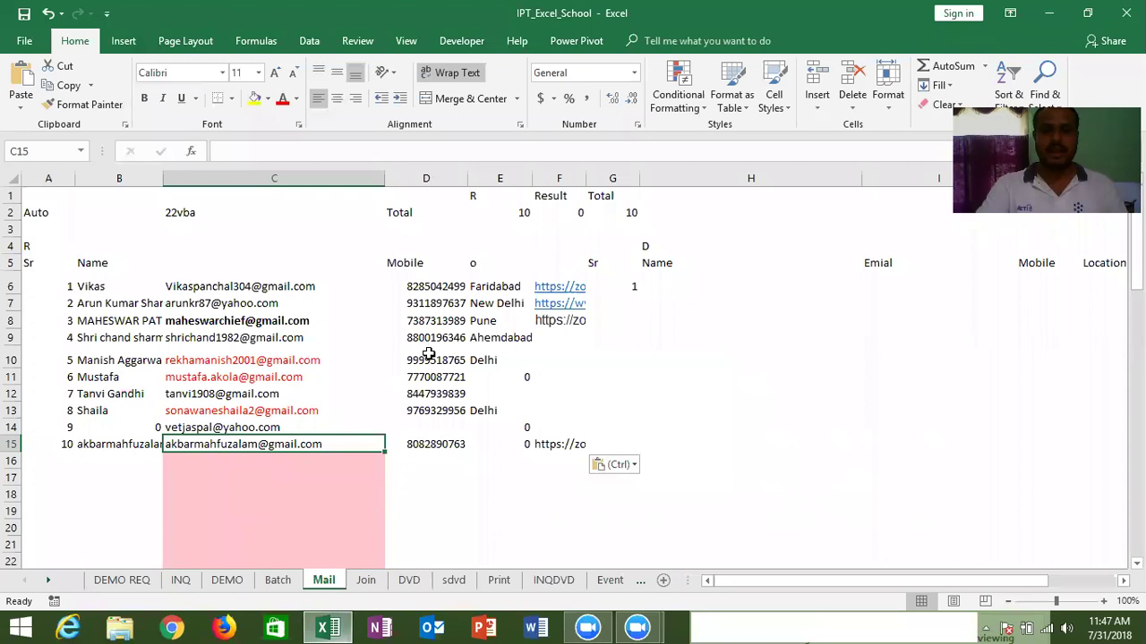
pyautogui.click(24, 13)
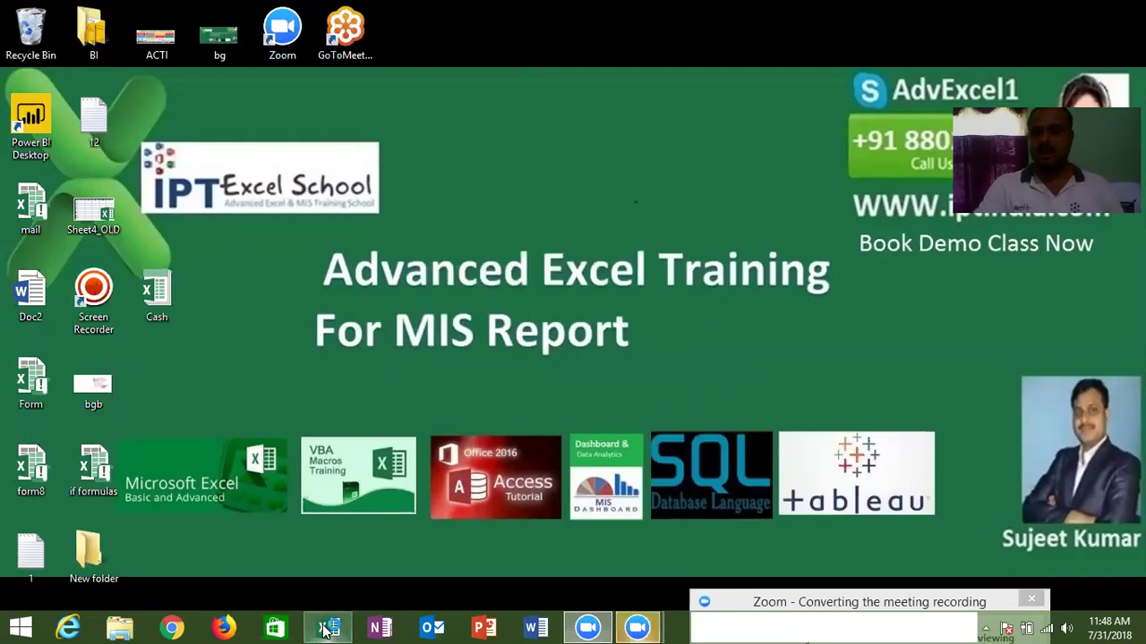
pyautogui.click(1032, 597)
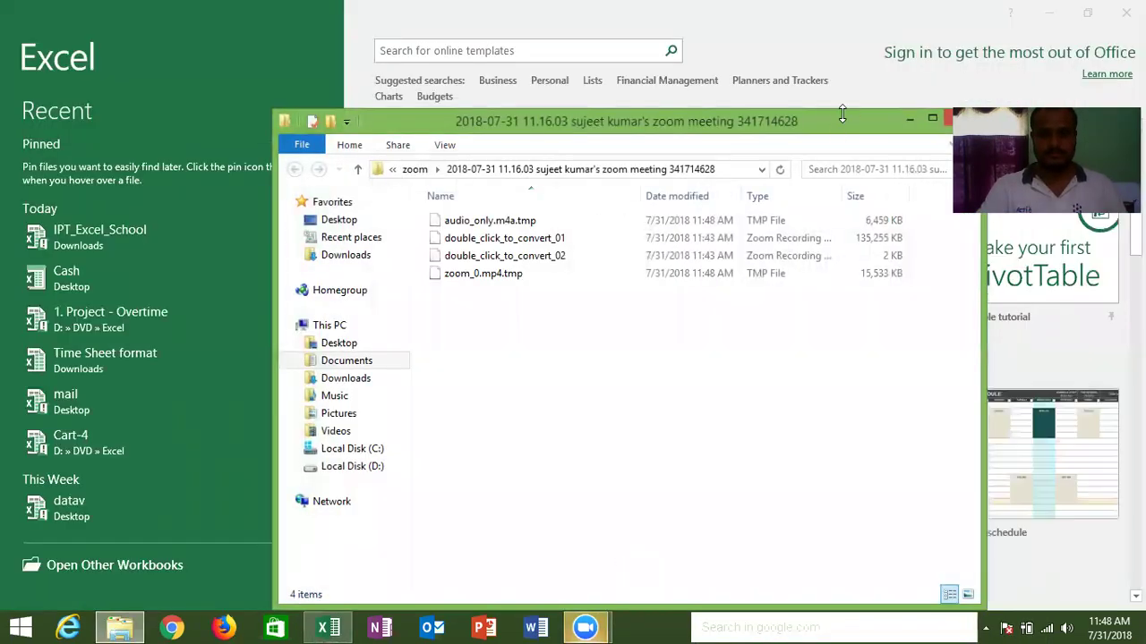
pyautogui.moveTo(817, 123); pyautogui.dragTo(791, 123)
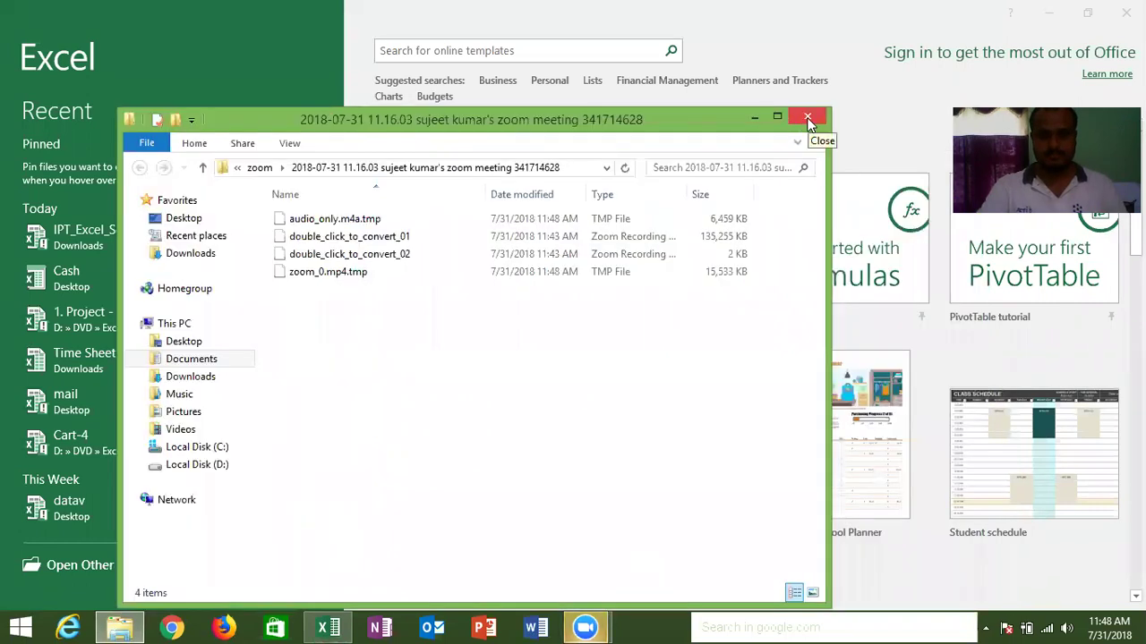
pyautogui.click(808, 123)
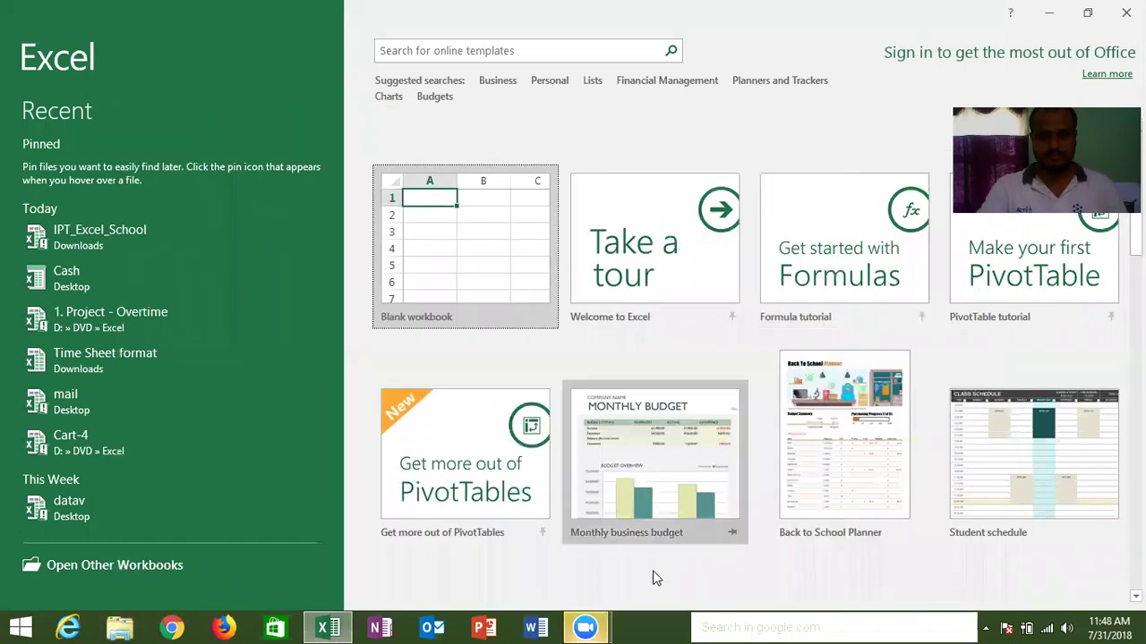
# Step: Close Zoom's Settings window from the tray and create a new blank workbook, Book1
pyautogui.moveTo(610, 620)
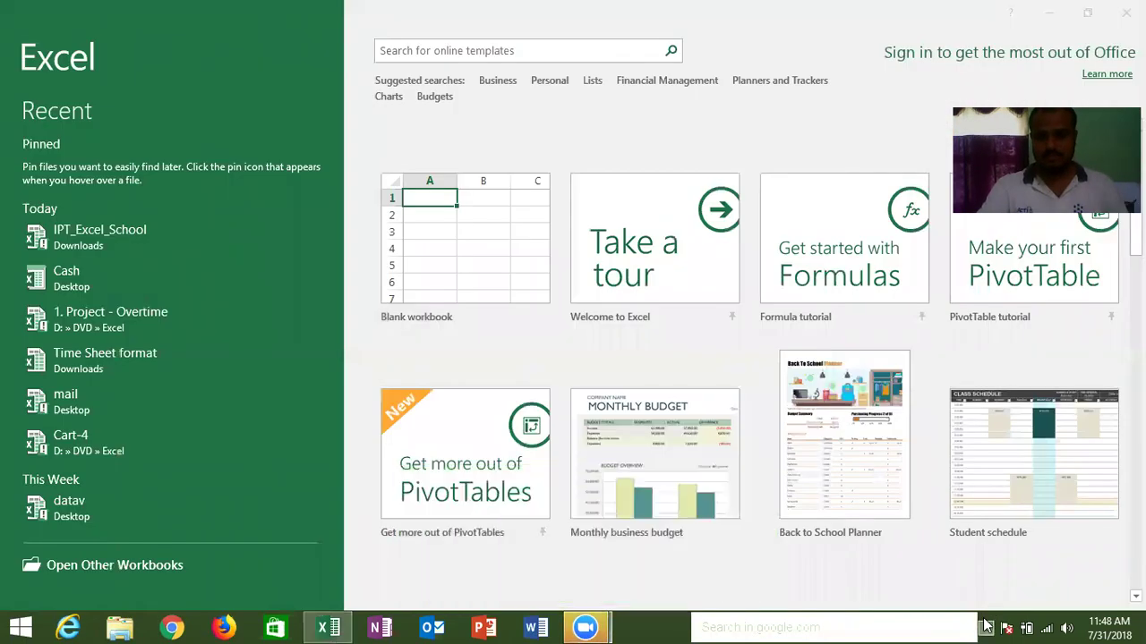
pyautogui.click(986, 627)
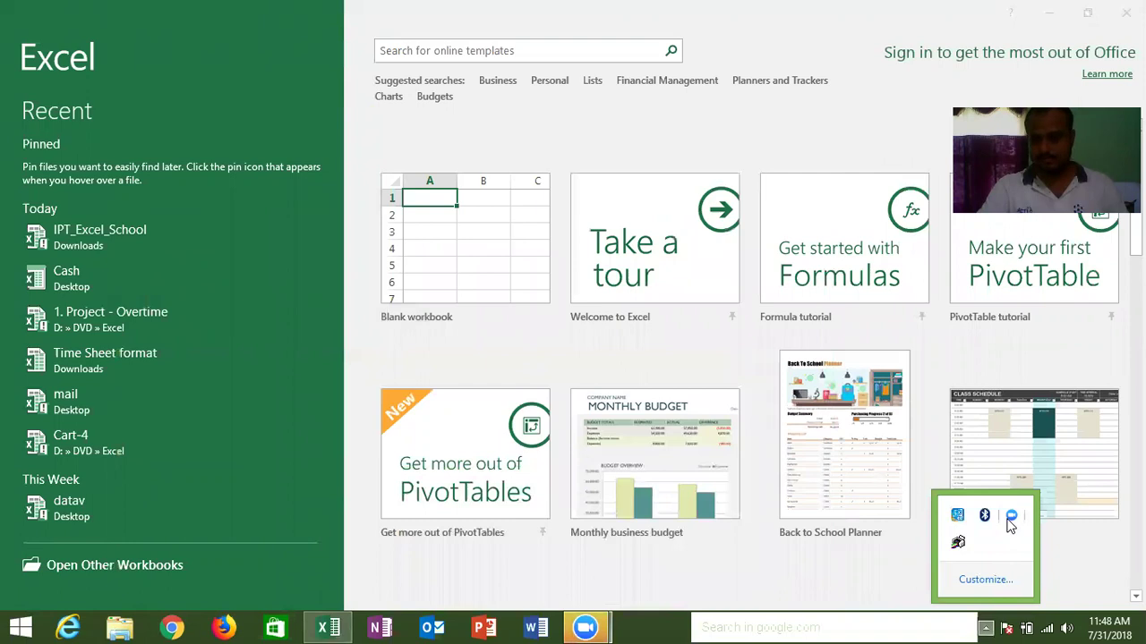
pyautogui.rightClick(1010, 517)
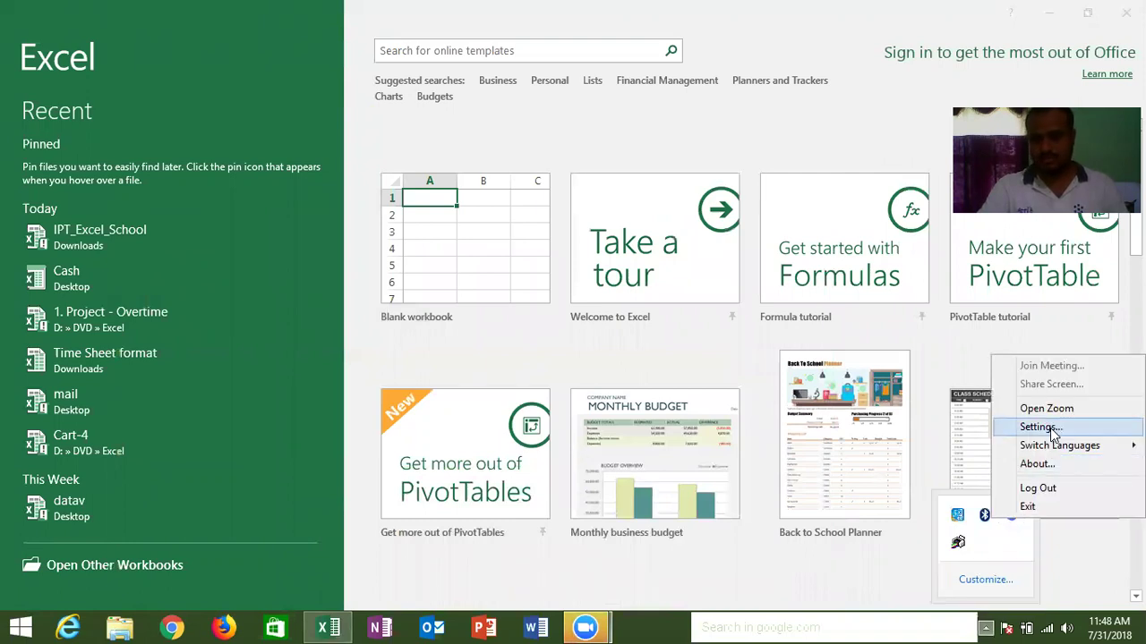
pyautogui.click(1039, 427)
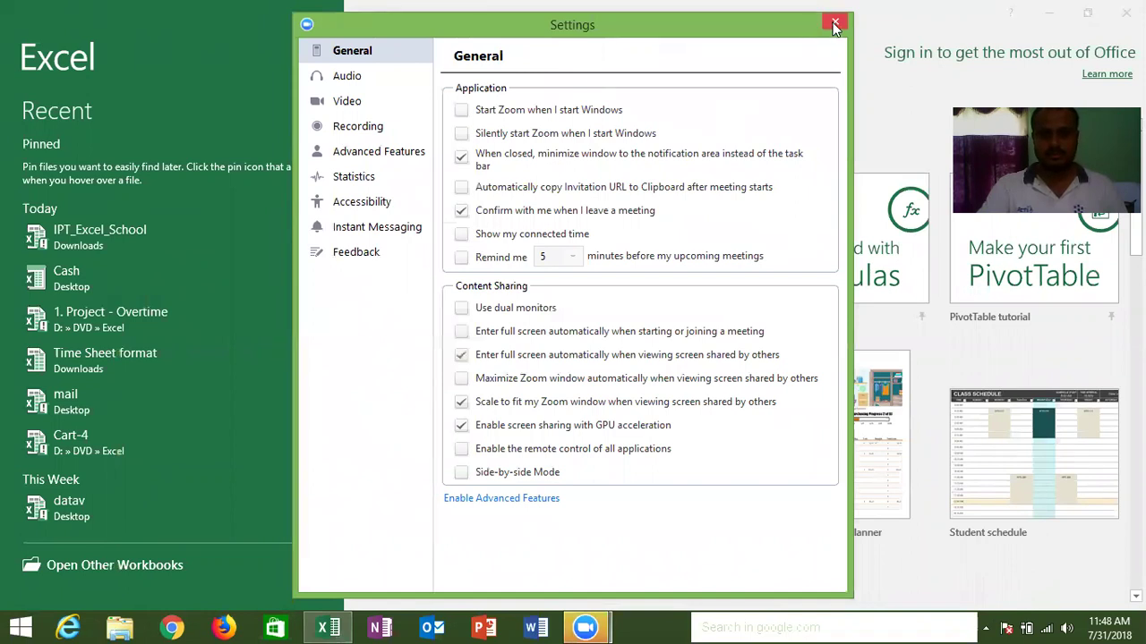
pyautogui.click(833, 25)
pyautogui.click(515, 257)
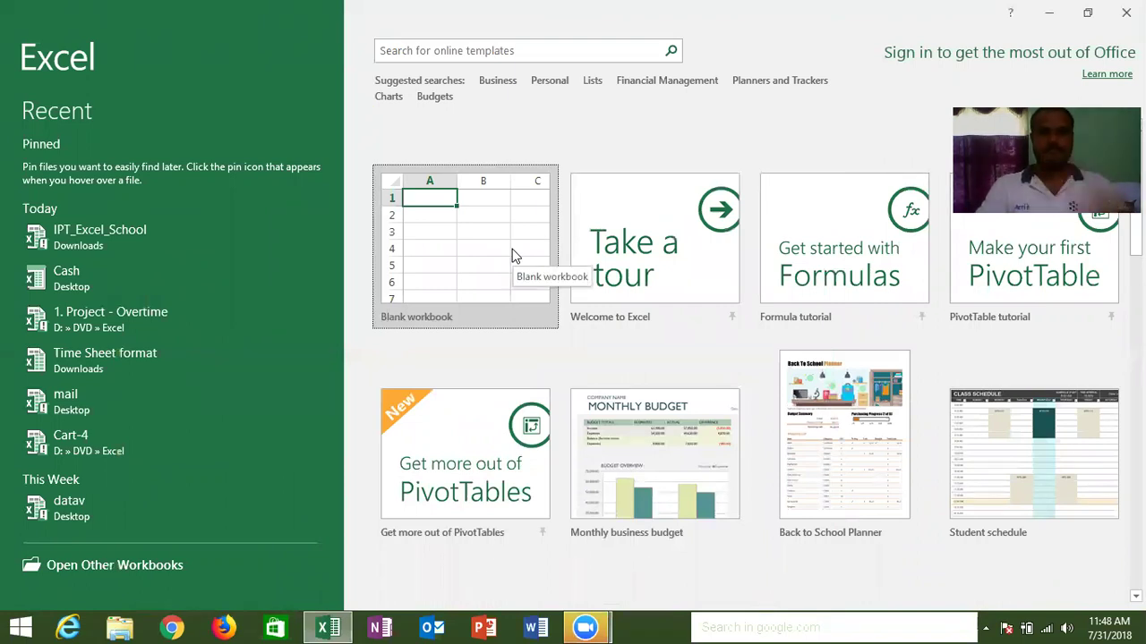
pyautogui.click(500, 256)
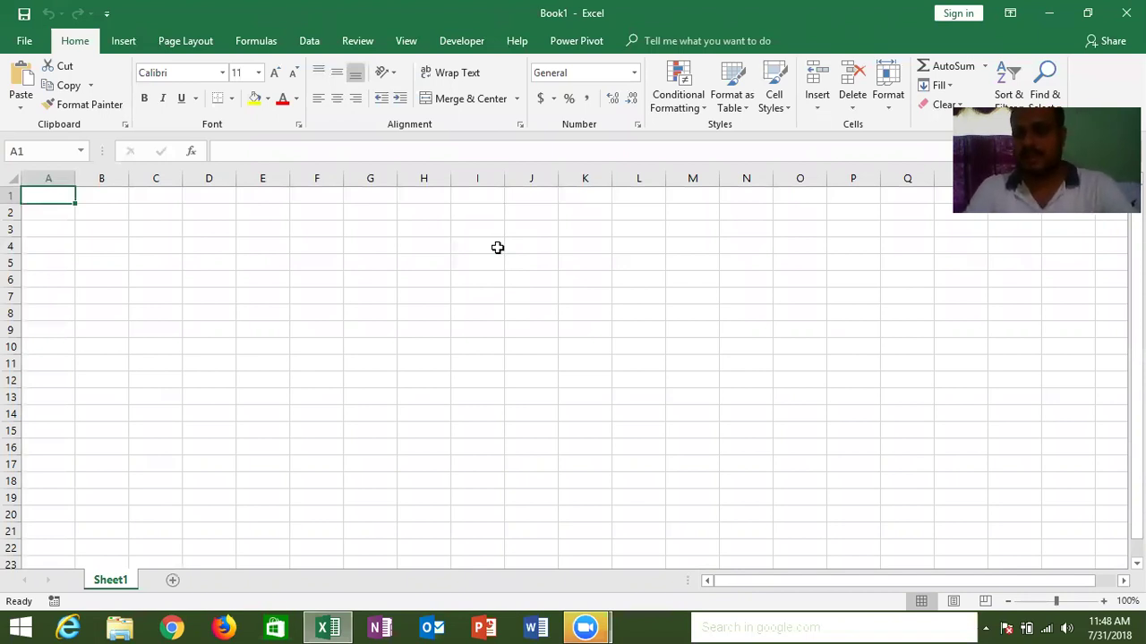
pyautogui.click(368, 264)
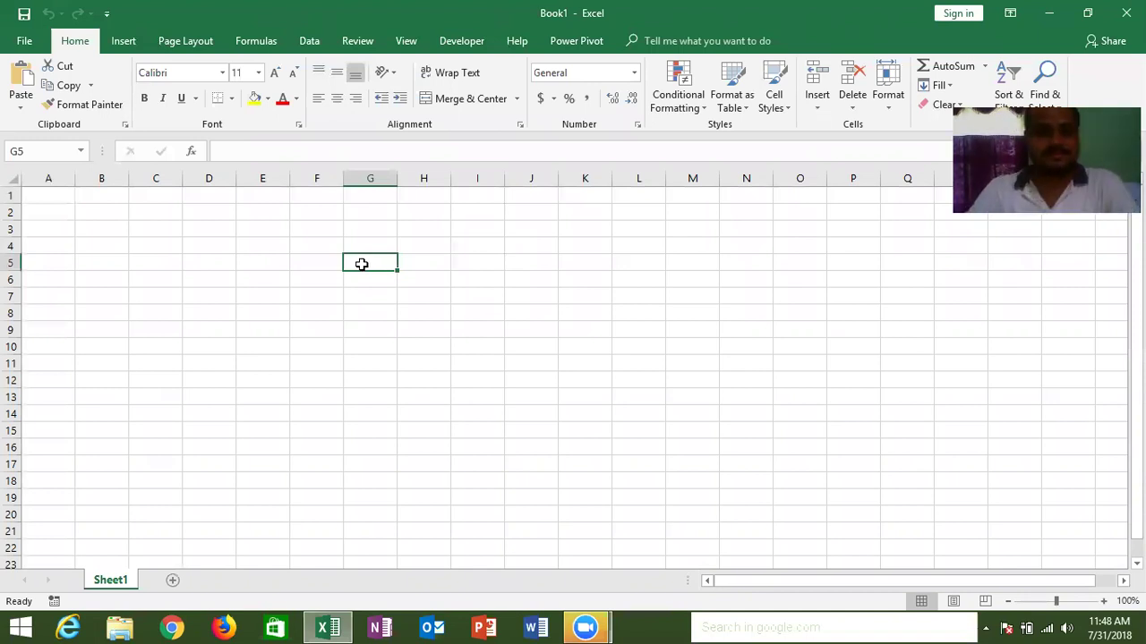
pyautogui.click(78, 194)
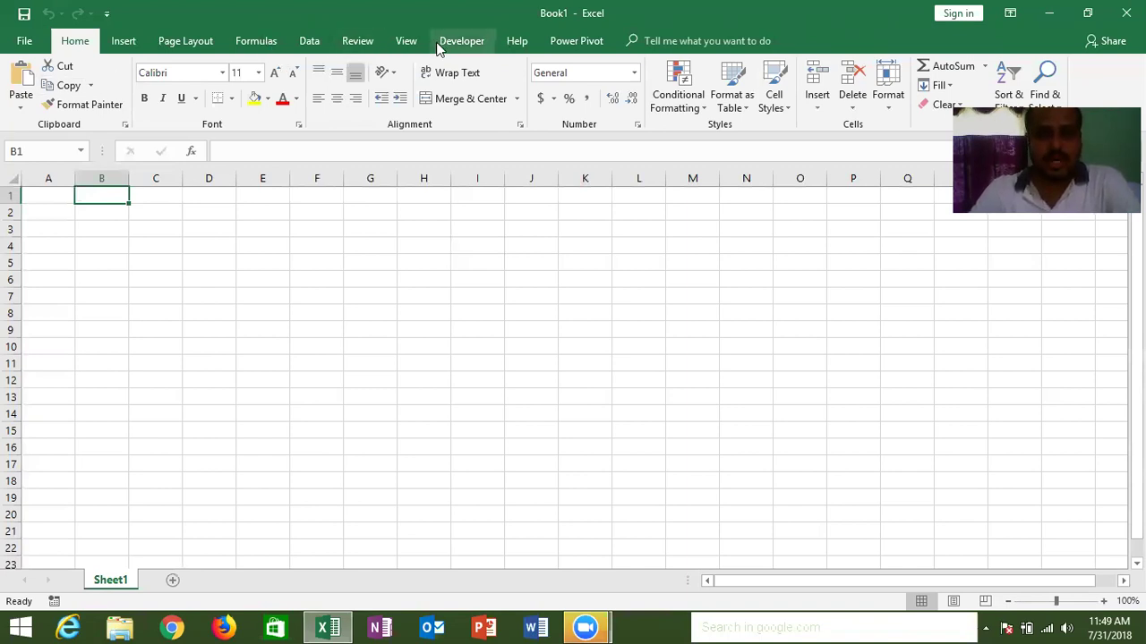
pyautogui.click(34, 201)
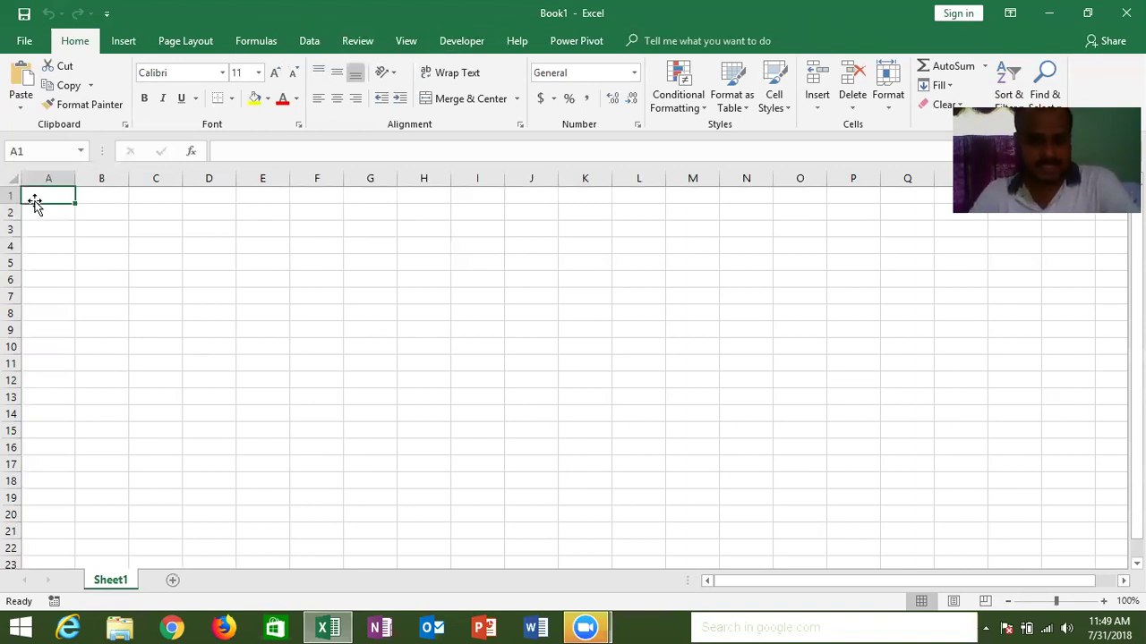
# Step: Enter 85 in A1 and 25 in A2, then start and cancel an =IF formula in B2
pyautogui.write('85')
pyautogui.press('Return')
pyautogui.write('25')
pyautogui.press('Return')
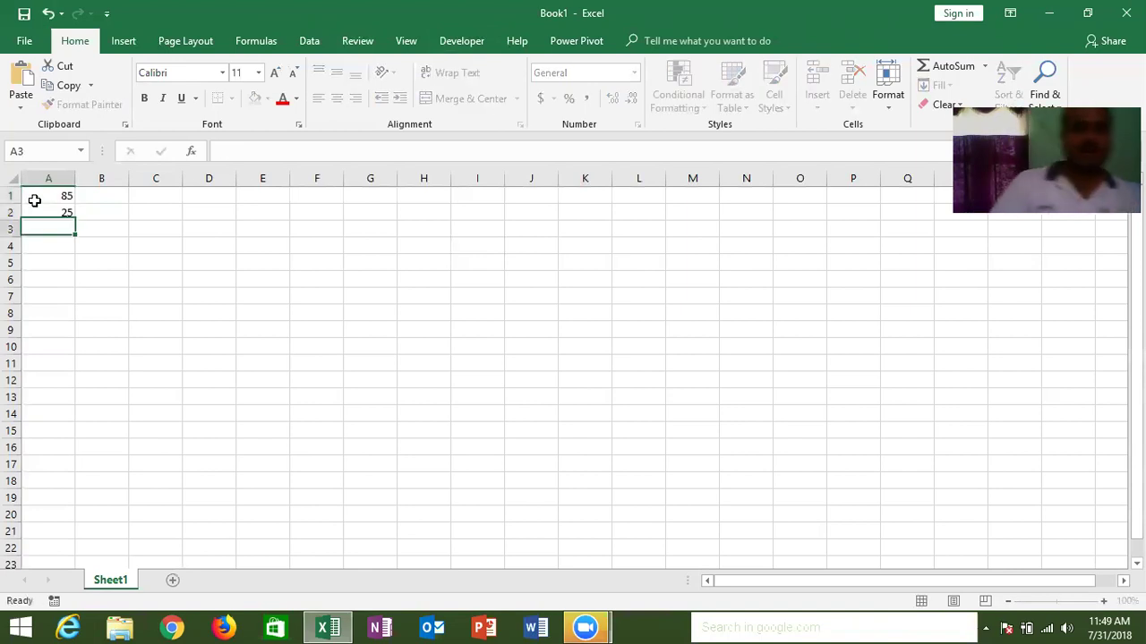
pyautogui.press('Up')
pyautogui.press('Right')
pyautogui.write('=if')
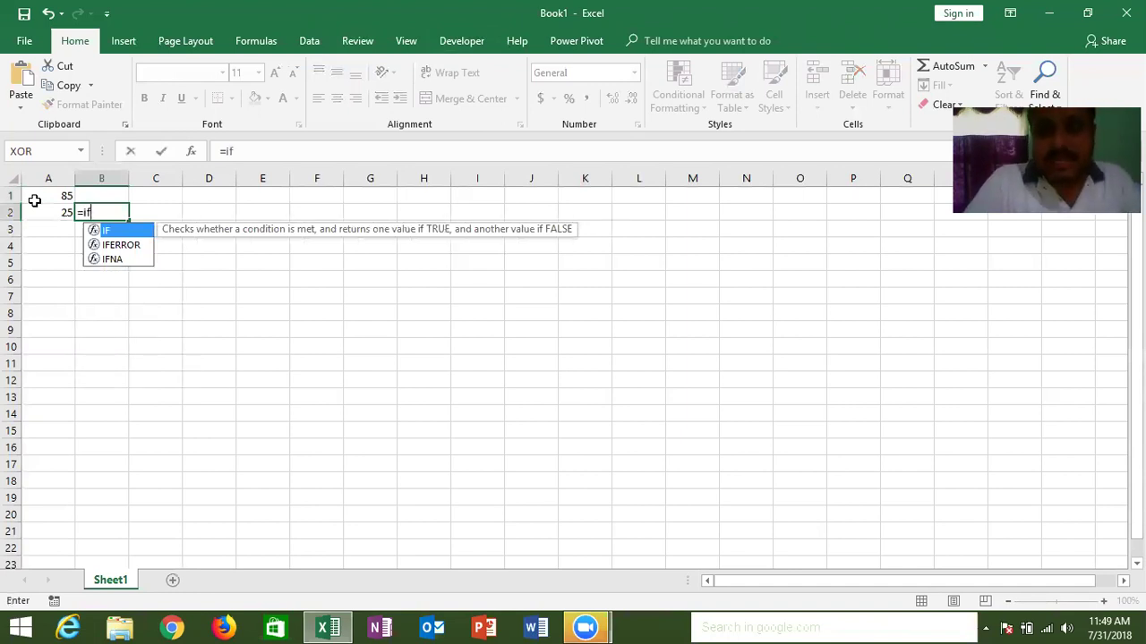
pyautogui.press('Escape')
pyautogui.press('Escape')
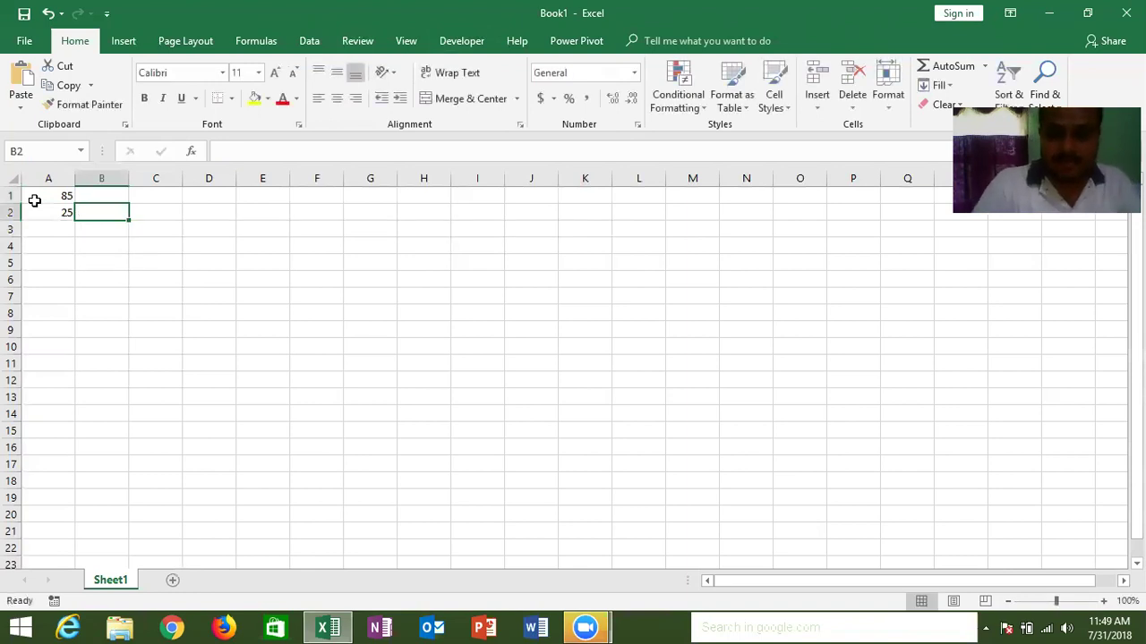
# Step: Continue the list with 85, 62 and 62 in A3:A5
pyautogui.press('Up')
pyautogui.press('Down')
pyautogui.press('Down')
pyautogui.press('Left')
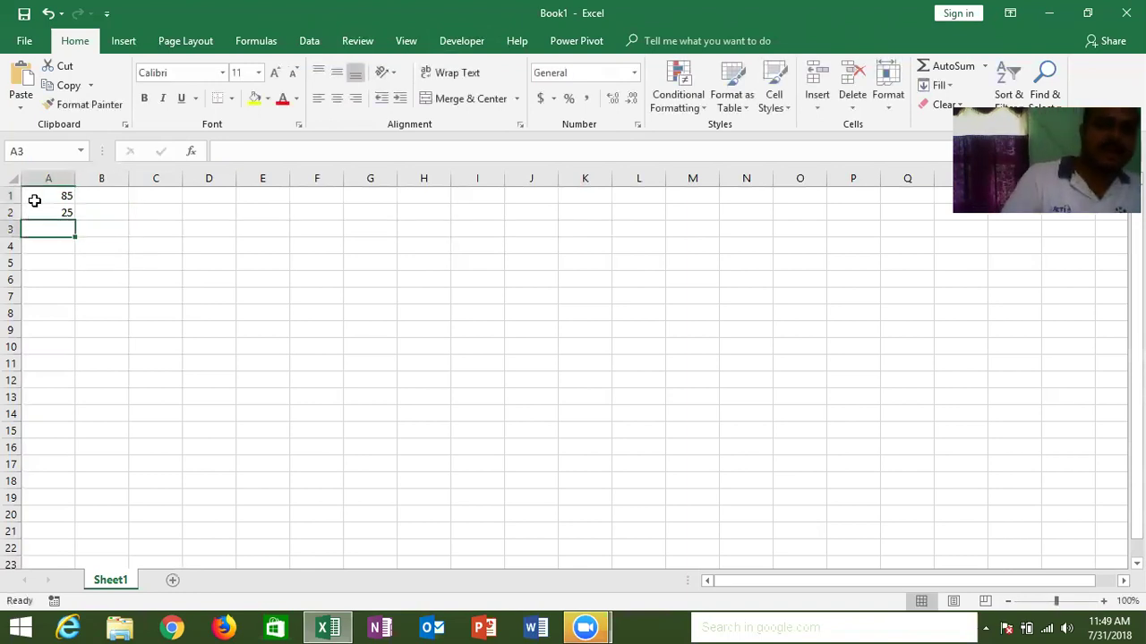
pyautogui.write('85')
pyautogui.press('Return')
pyautogui.write('62')
pyautogui.press('Return')
pyautogui.write('62')
pyautogui.press('Return')
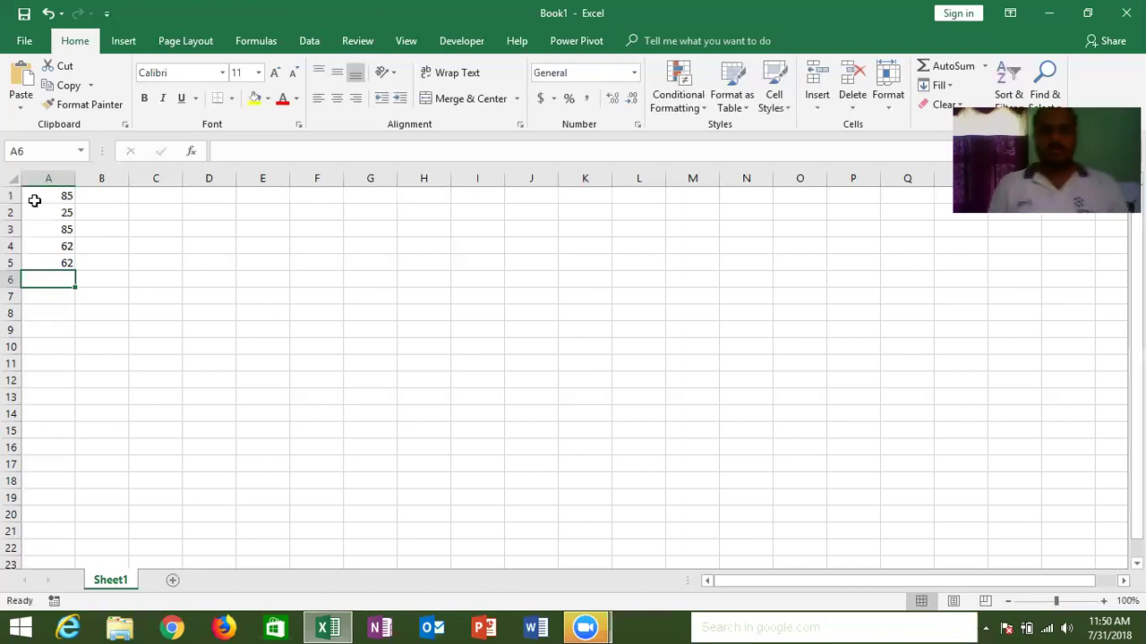
# Step: Open the VBA editor, insert a new module, and declare an empty Sub rr()
pyautogui.click(463, 42)
pyautogui.click(16, 104)
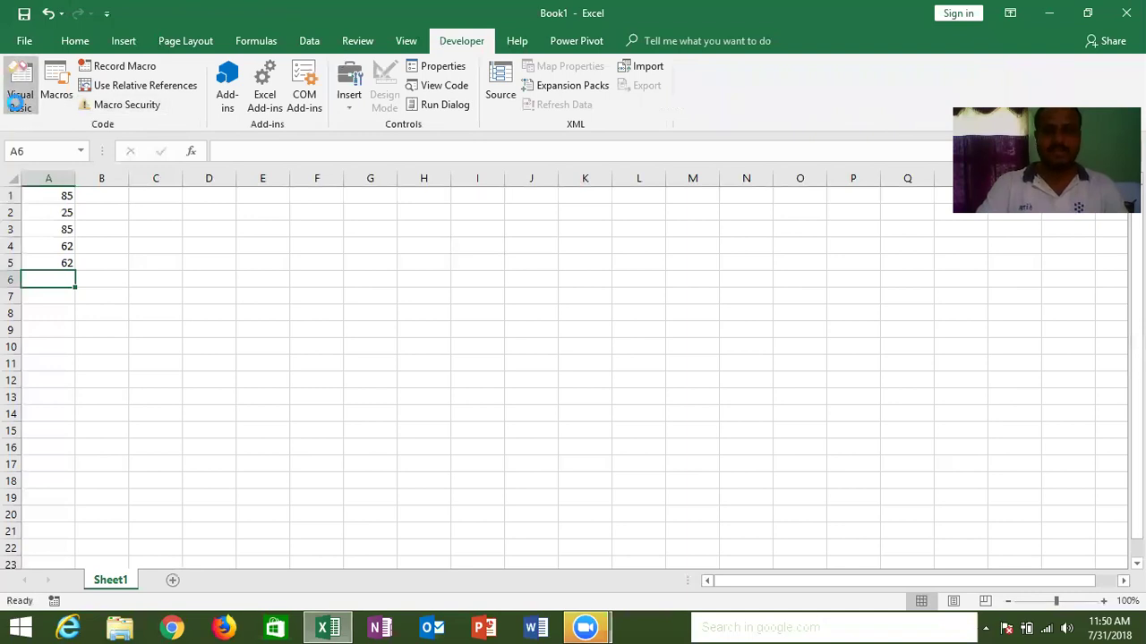
pyautogui.click(132, 42)
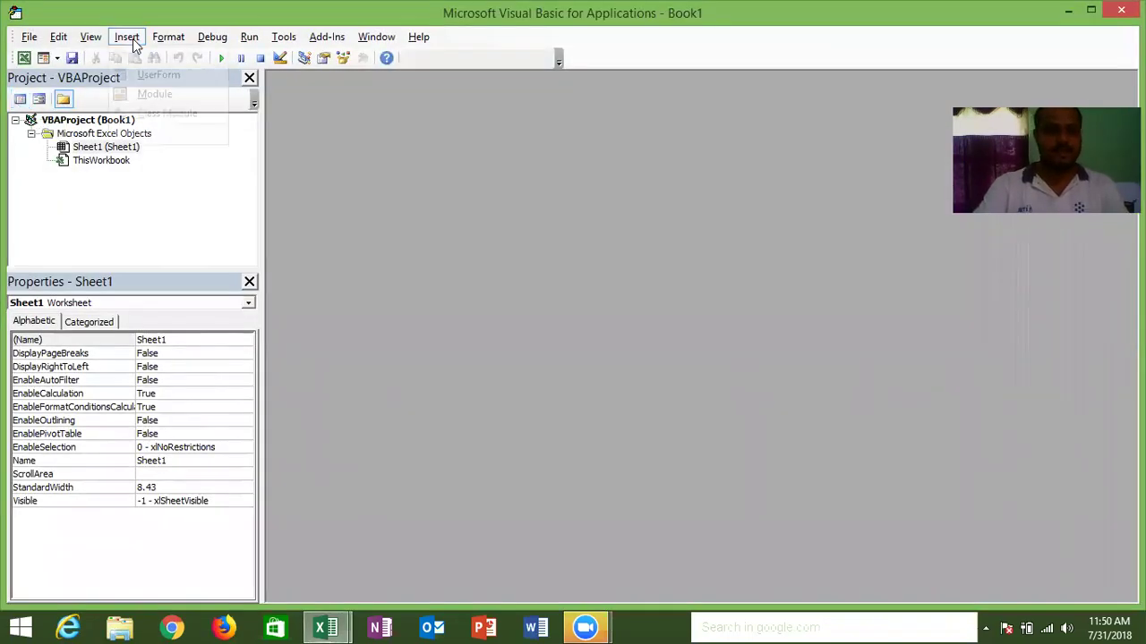
pyautogui.click(147, 95)
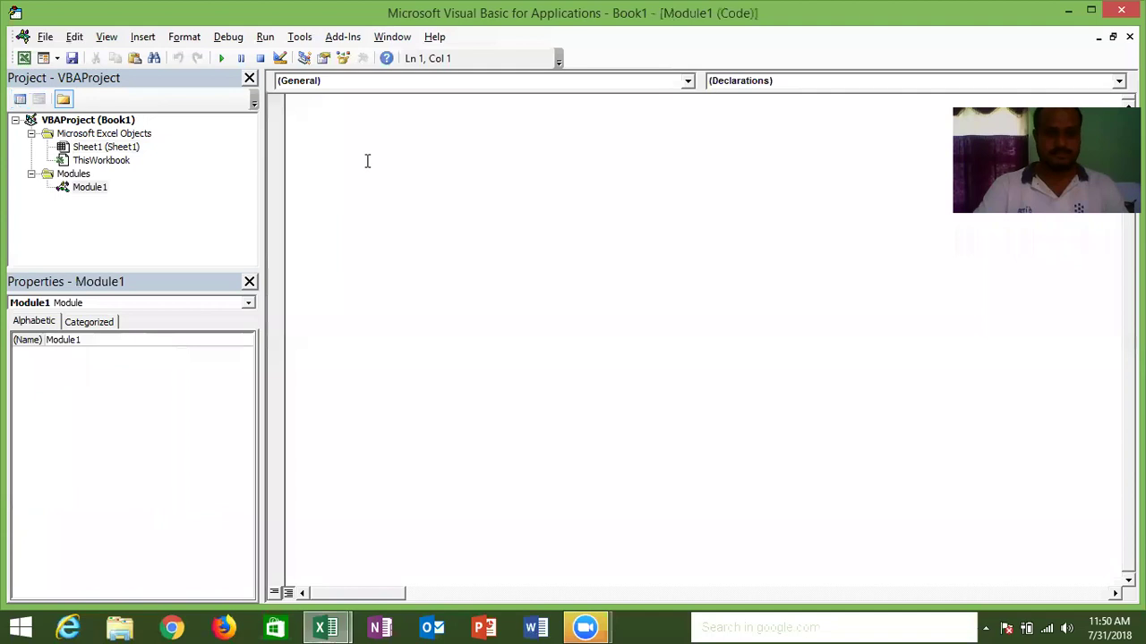
pyautogui.write('sun')
pyautogui.press('BackSpace')
pyautogui.press('BackSpace')
pyautogui.write('b rr()')
pyautogui.press('Return')
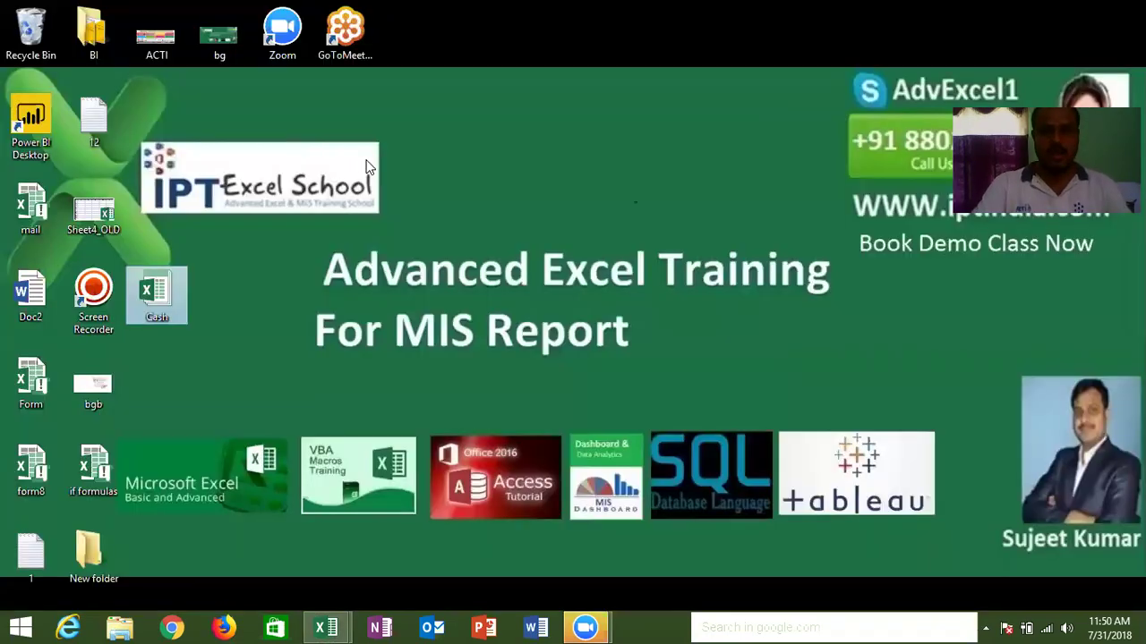
# Step: Back in Book1, enter >50 in D1 and 1000 in E1
pyautogui.click(326, 628)
pyautogui.click(274, 571)
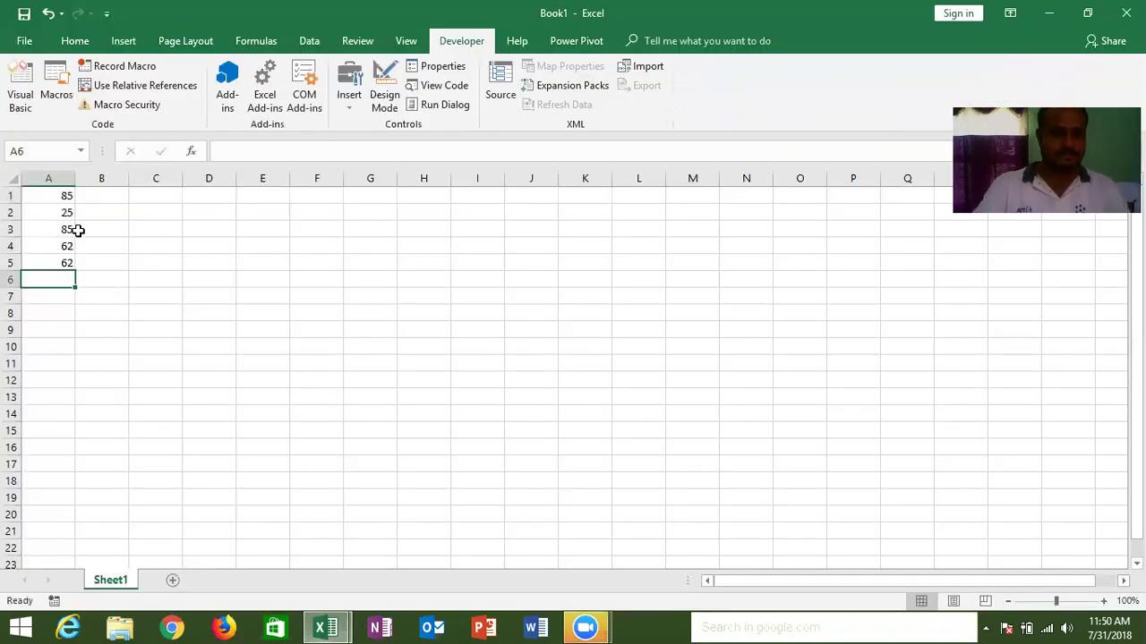
pyautogui.click(121, 197)
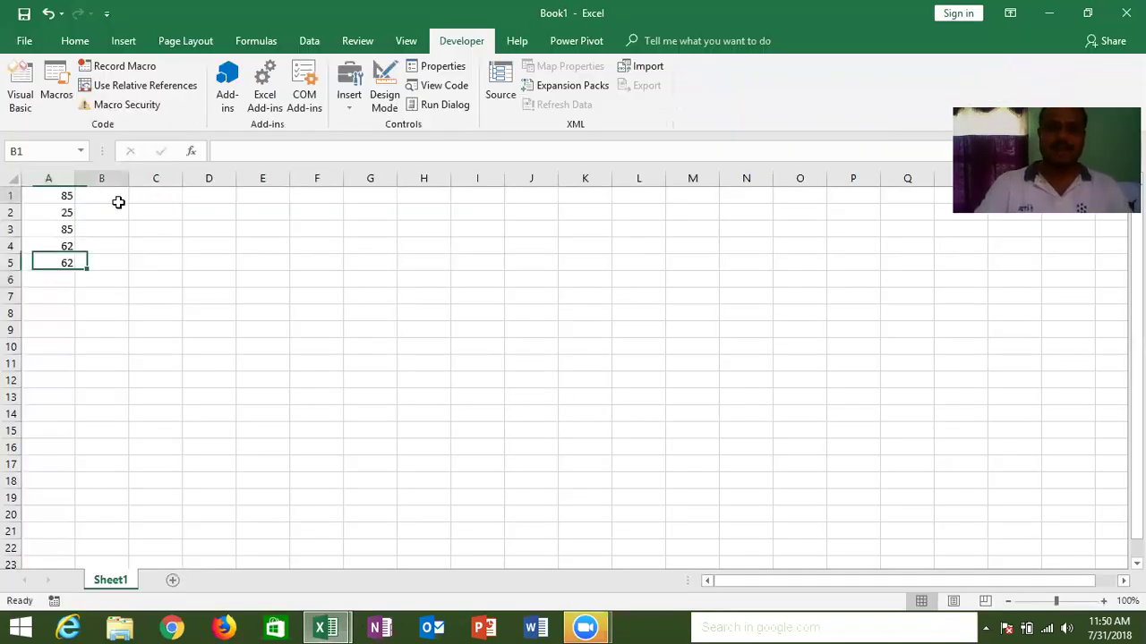
pyautogui.click(206, 197)
pyautogui.write('>')
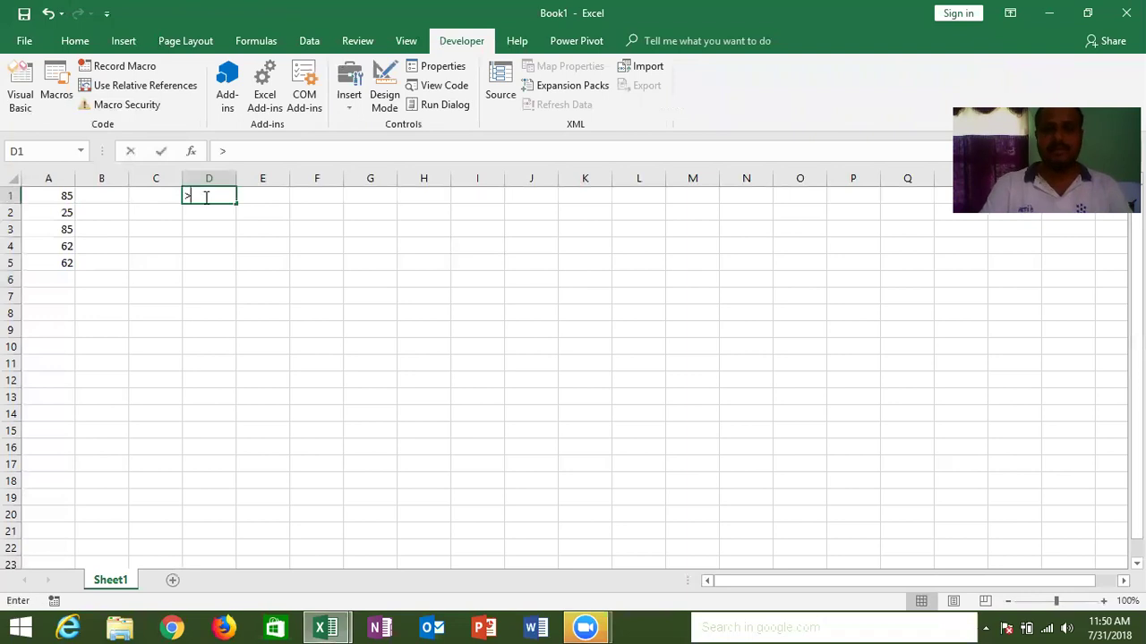
pyautogui.write('50')
pyautogui.press('Tab')
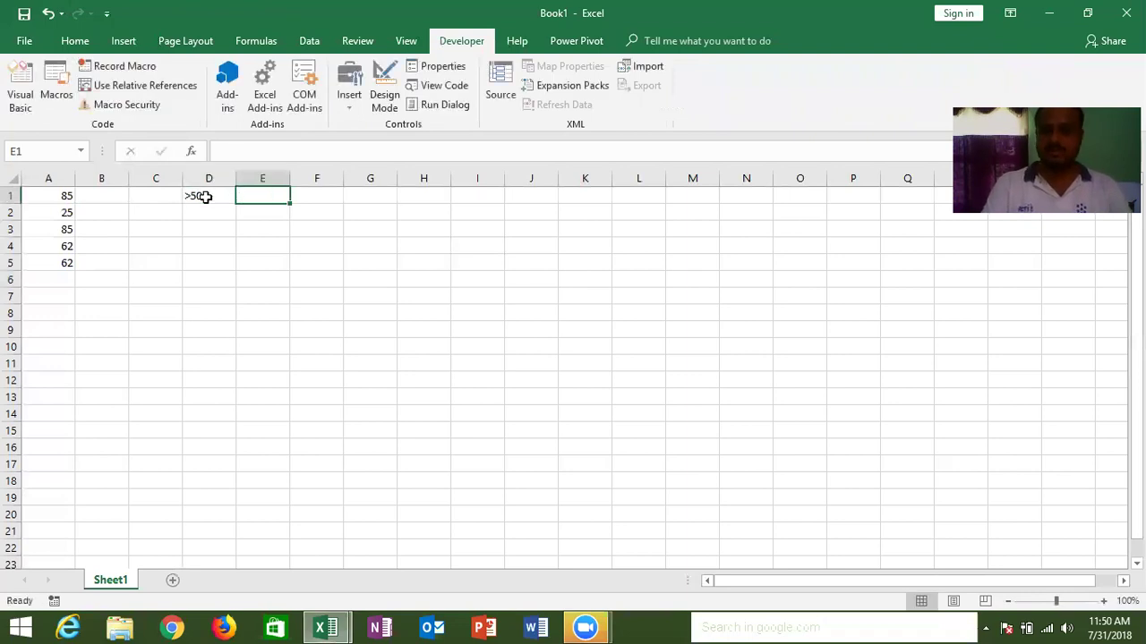
pyautogui.write('1000')
pyautogui.press('Return')
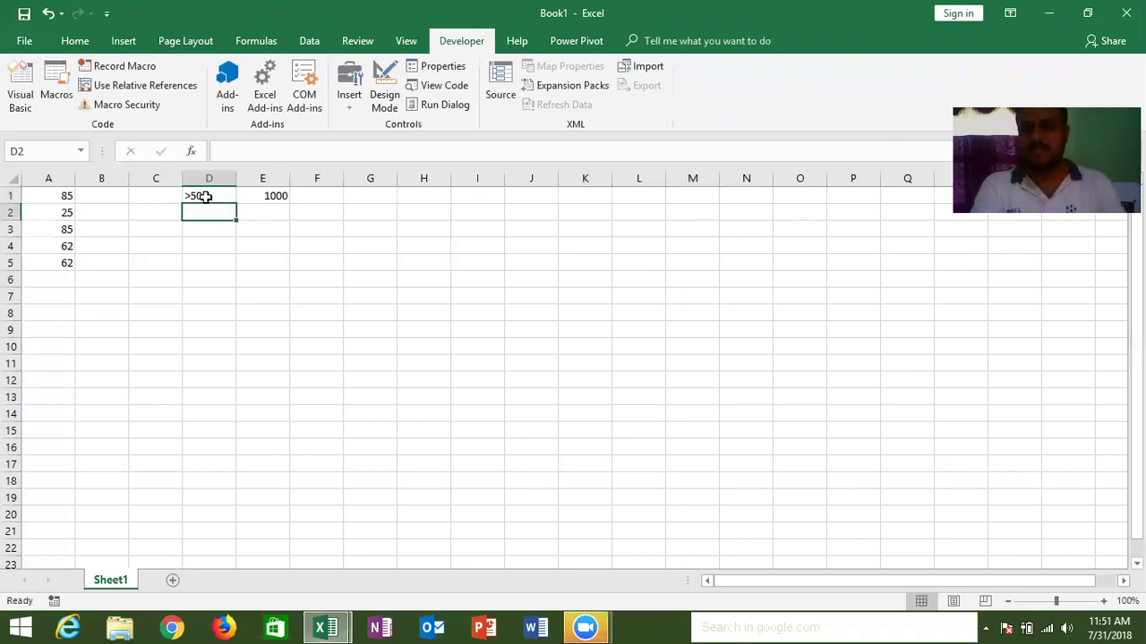
pyautogui.click(205, 196)
# Step: Switch to the VBA editor and place the cursor on the empty line inside Sub rr
pyautogui.press('Left')
pyautogui.press('Left')
pyautogui.hotkey('alt', 'F11')
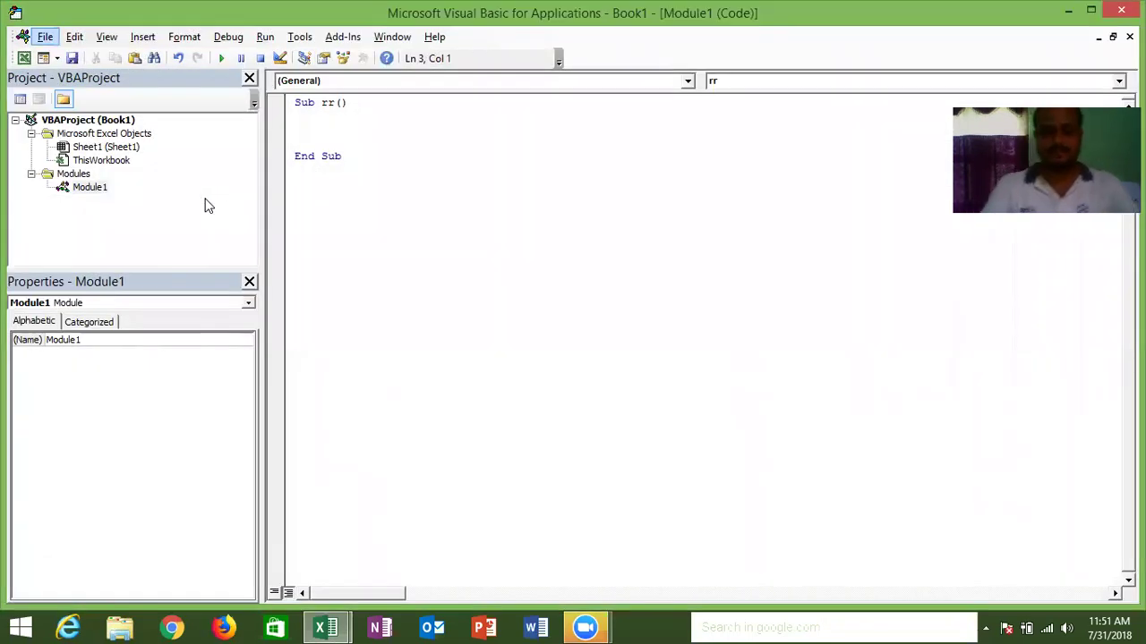
pyautogui.press('f')
pyautogui.press('Escape')
pyautogui.press('Down')
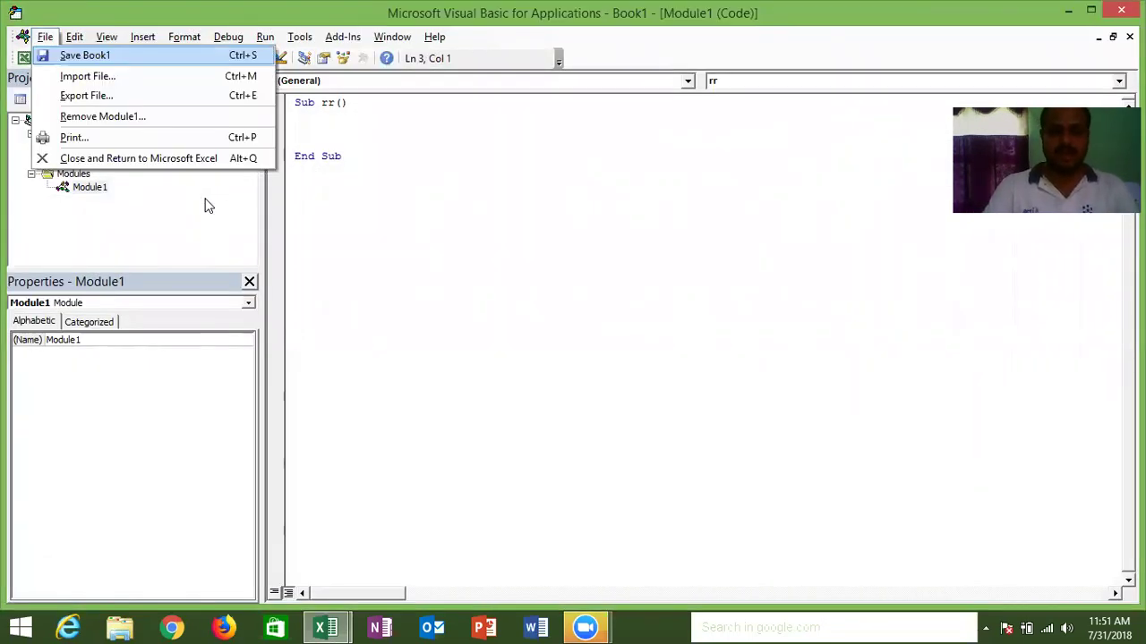
pyautogui.press('Escape')
pyautogui.click(328, 130)
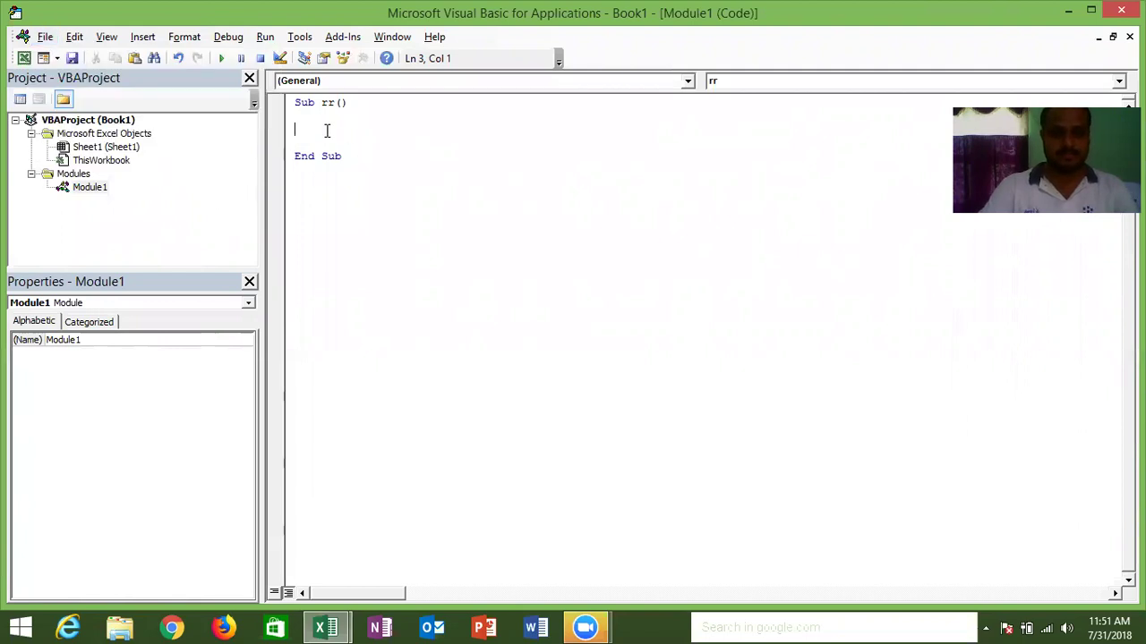
# Step: Type the line If Range("a1").Value >= 50 Then 1000 in Sub rr
pyautogui.write('if ')
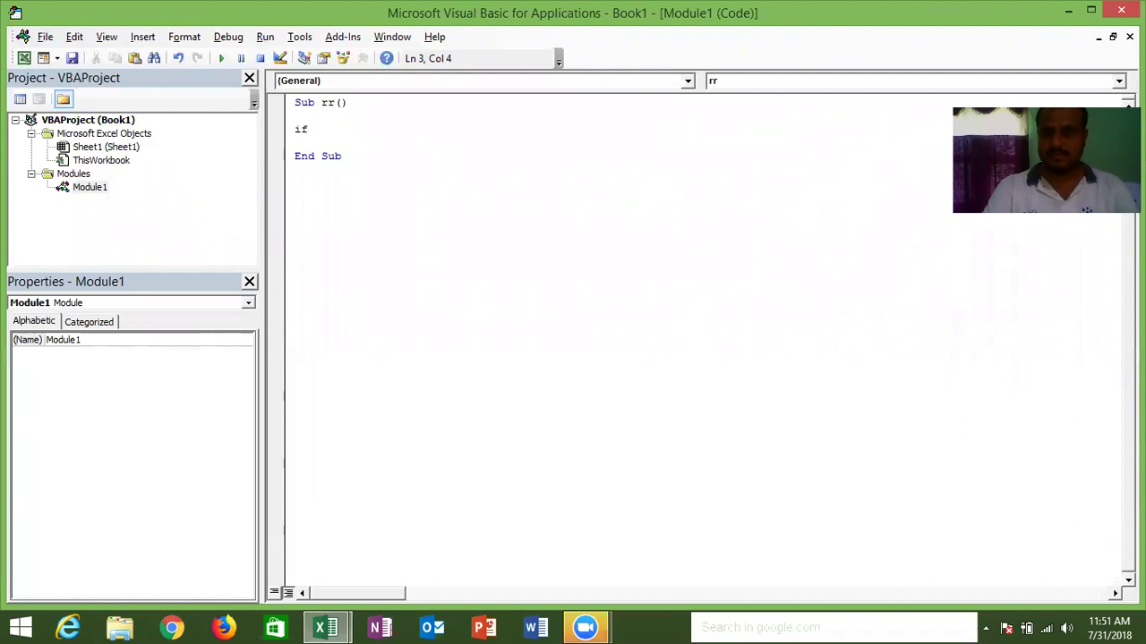
pyautogui.write('range')
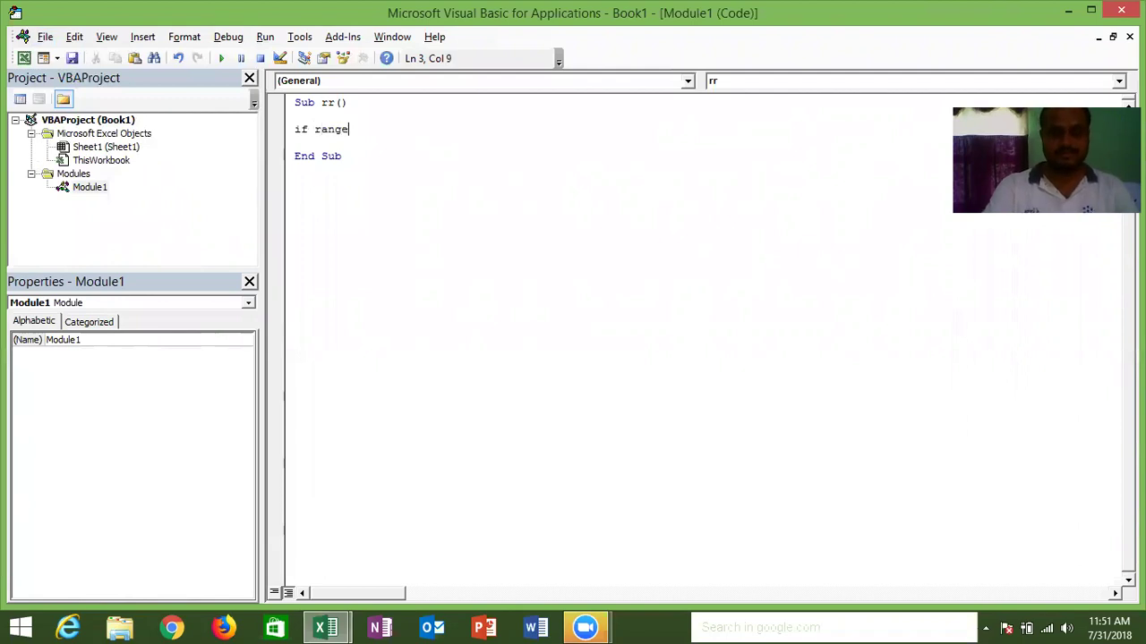
pyautogui.write('("a')
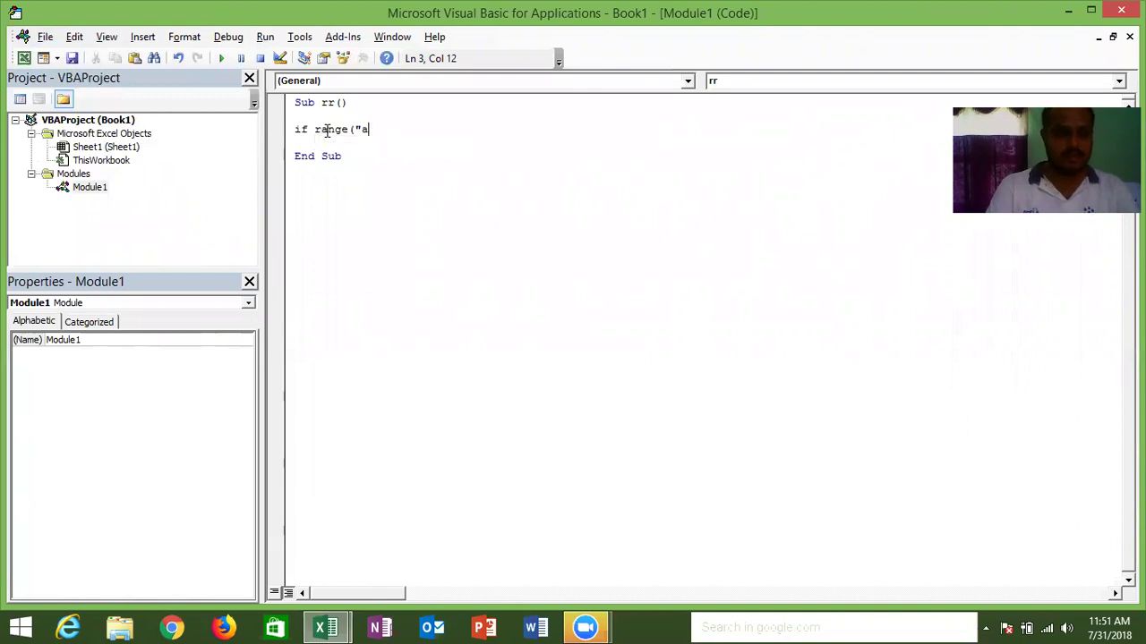
pyautogui.hotkey('alt', 'F11')
pyautogui.hotkey('alt', 'F11')
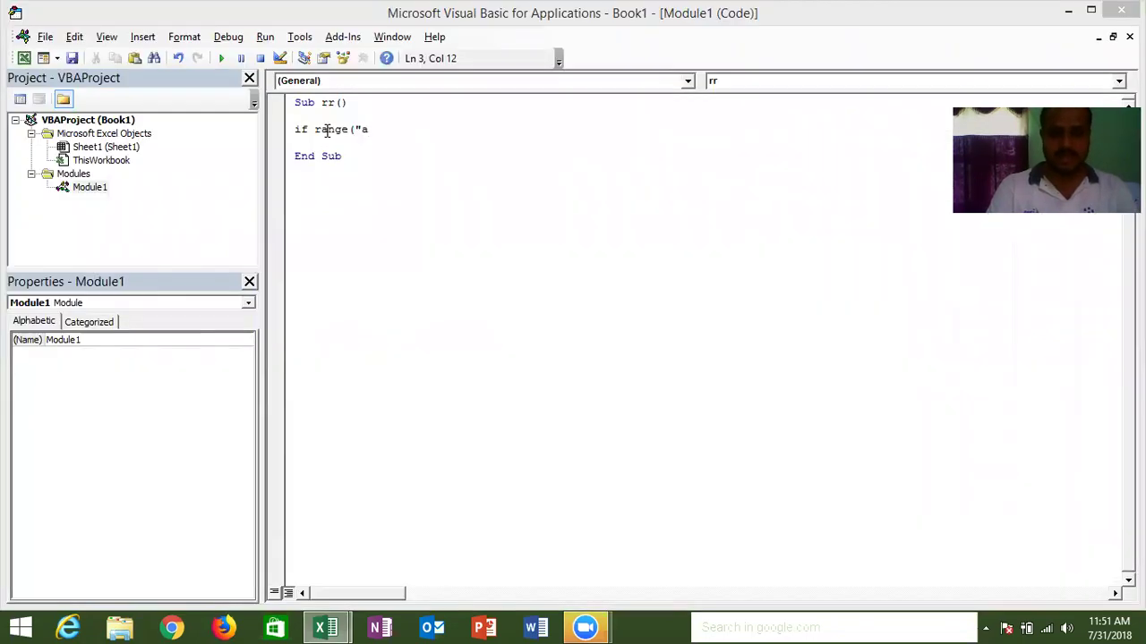
pyautogui.write('1").v')
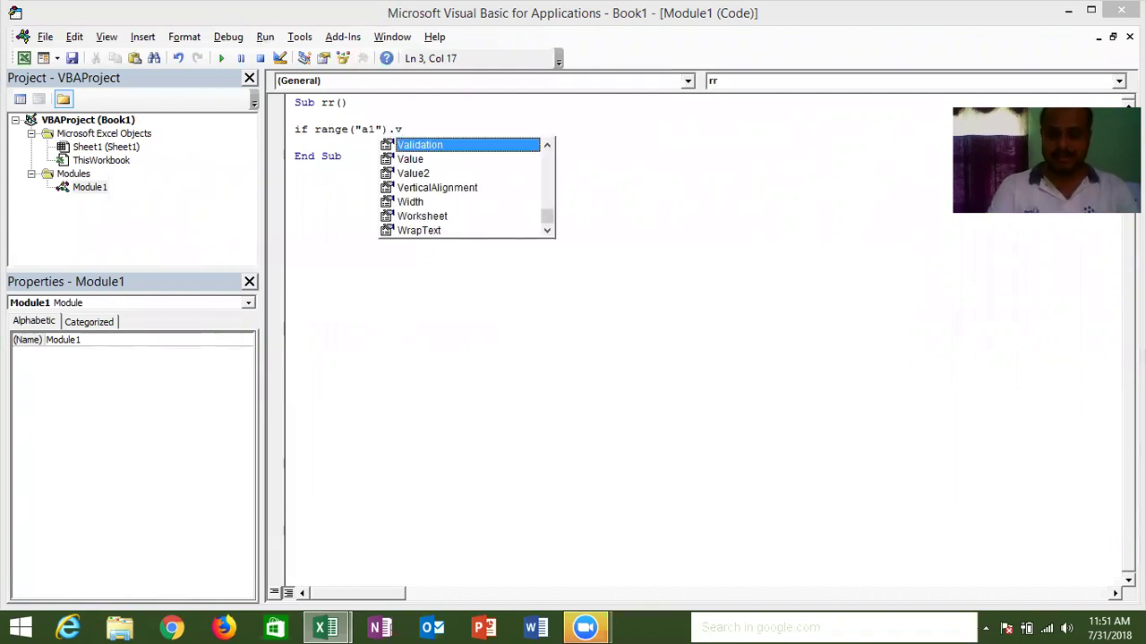
pyautogui.press('Down')
pyautogui.press('Tab')
pyautogui.write('>=')
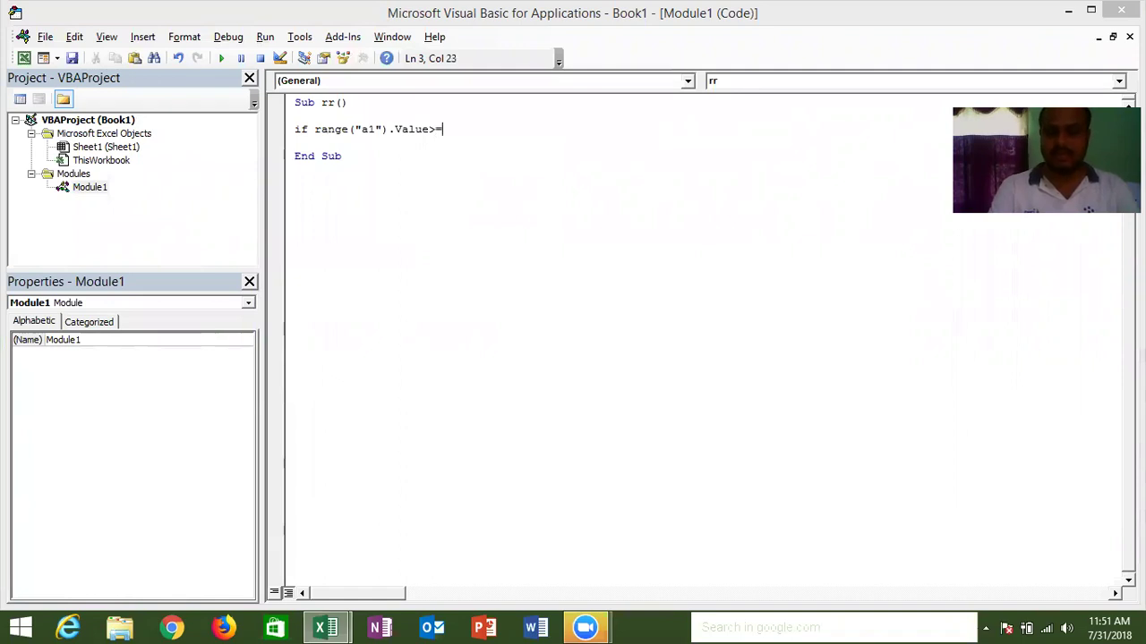
pyautogui.write('50 then ')
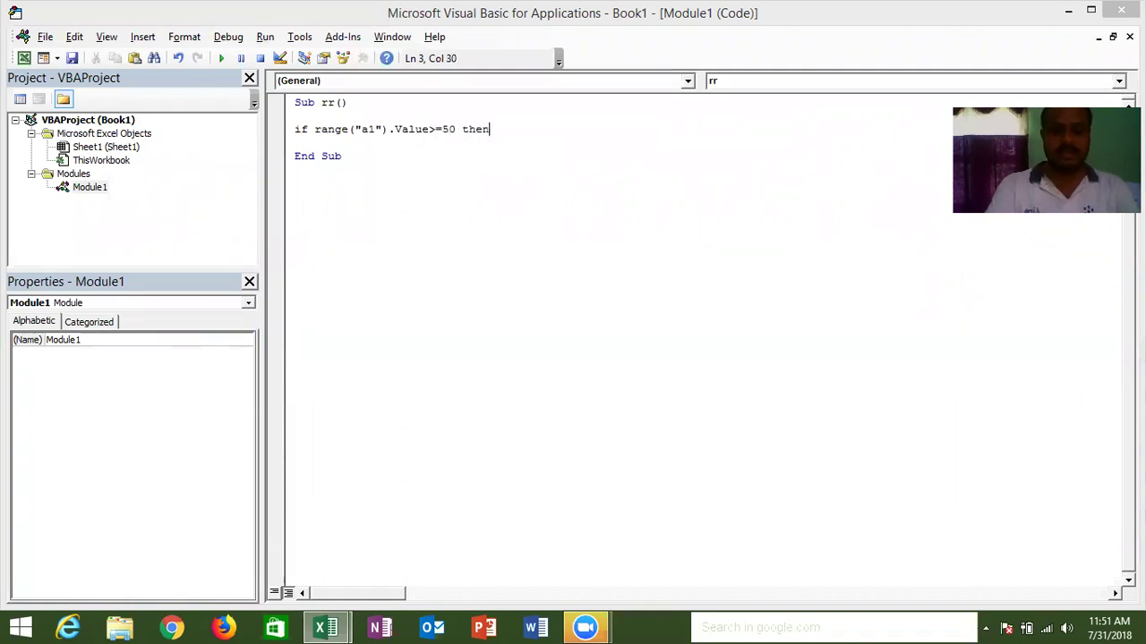
pyautogui.write('1000')
pyautogui.press('Return')
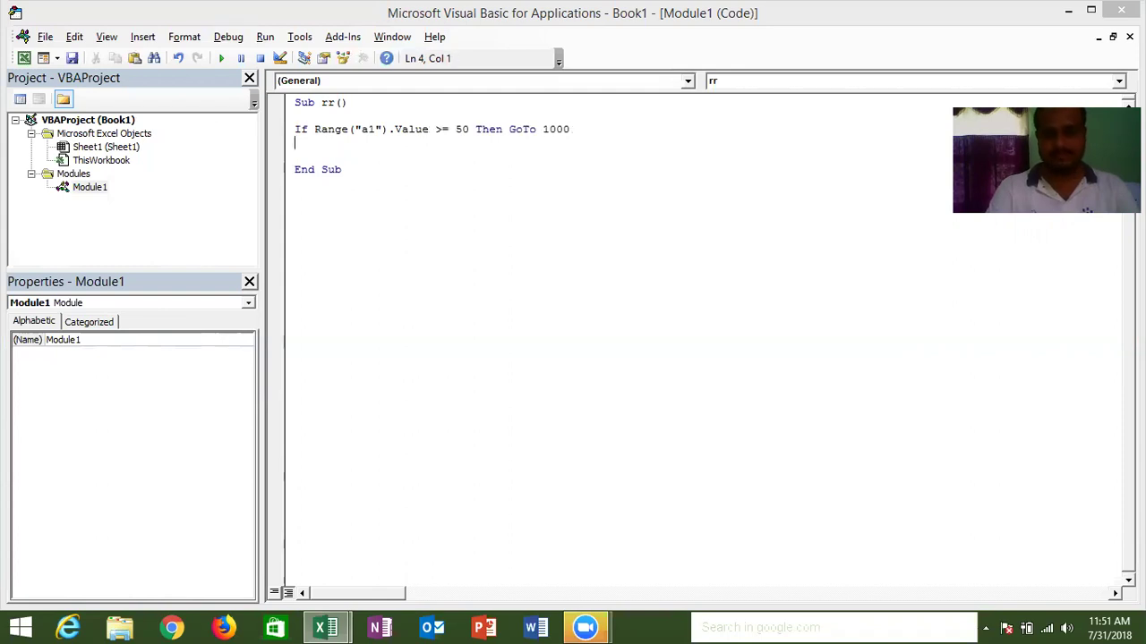
pyautogui.press('Return')
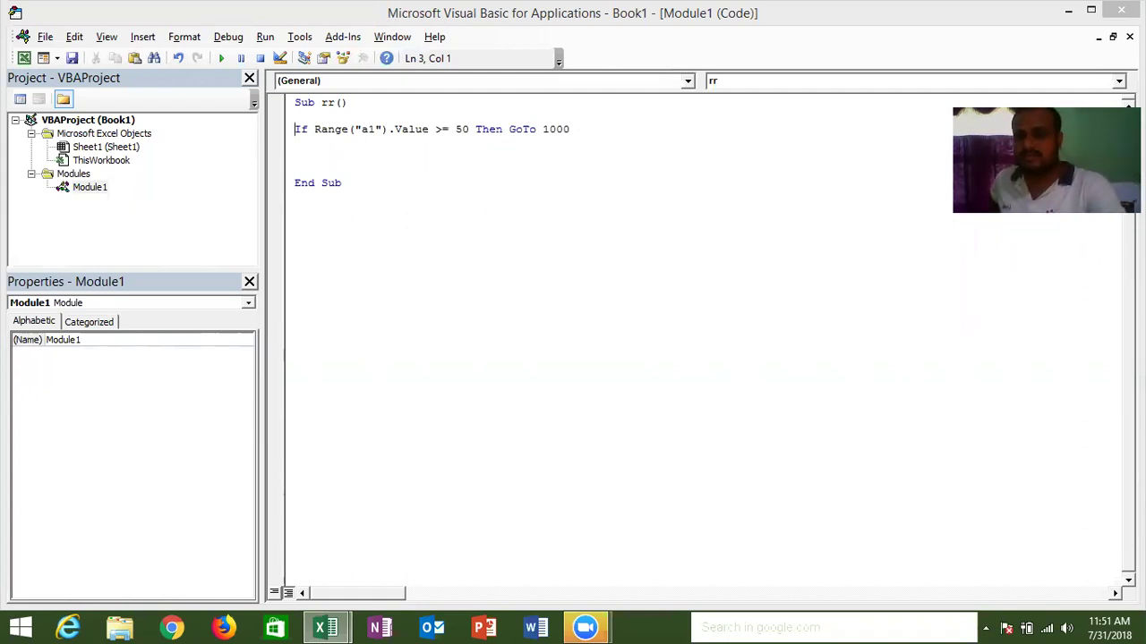
# Step: Replace GoTo so the line ends Then Range("B1").Value = 1000
pyautogui.click(531, 128)
pyautogui.doubleClick(532, 128)
pyautogui.write('range')
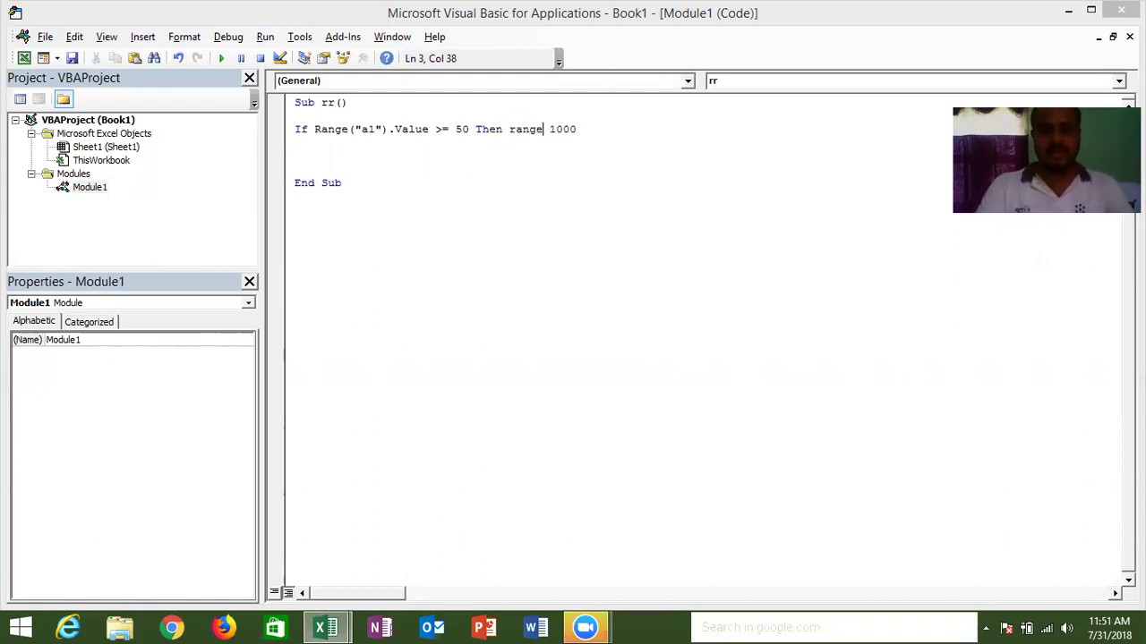
pyautogui.write('("B2')
pyautogui.press('BackSpace')
pyautogui.write('1")')
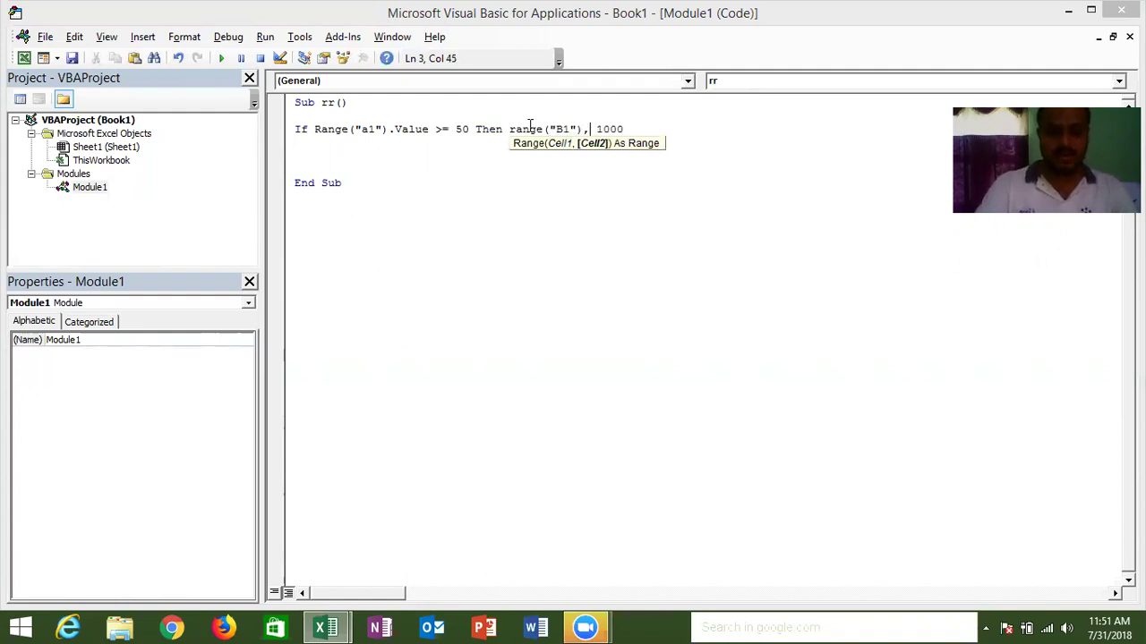
pyautogui.write('.v')
pyautogui.press('Down')
pyautogui.press('Tab')
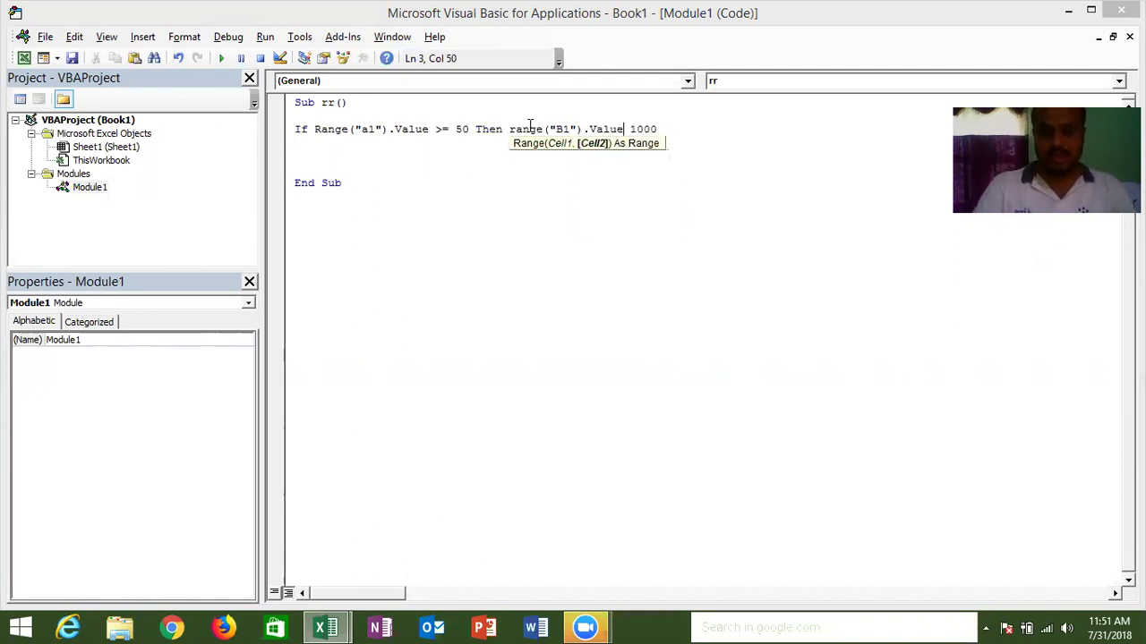
pyautogui.write('=')
pyautogui.click(539, 203)
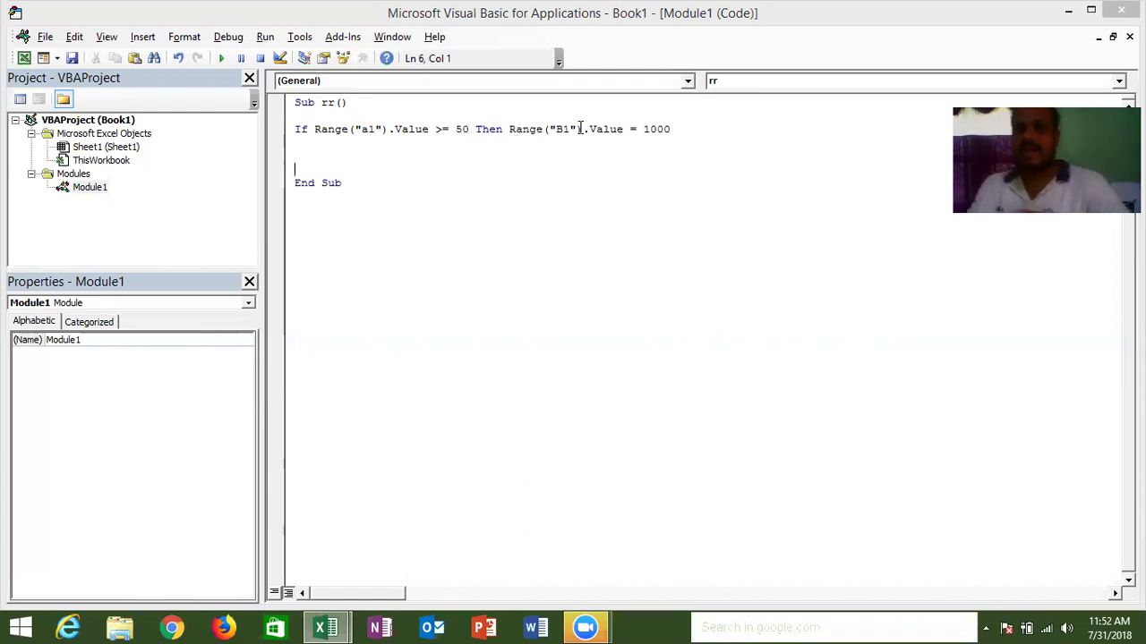
# Step: Highlight the If condition and the B1 assignment to explain them, then return to Excel
pyautogui.moveTo(469, 129)
pyautogui.mouseDown()
pyautogui.moveTo(318, 137)
pyautogui.moveTo(361, 129)
pyautogui.mouseUp()
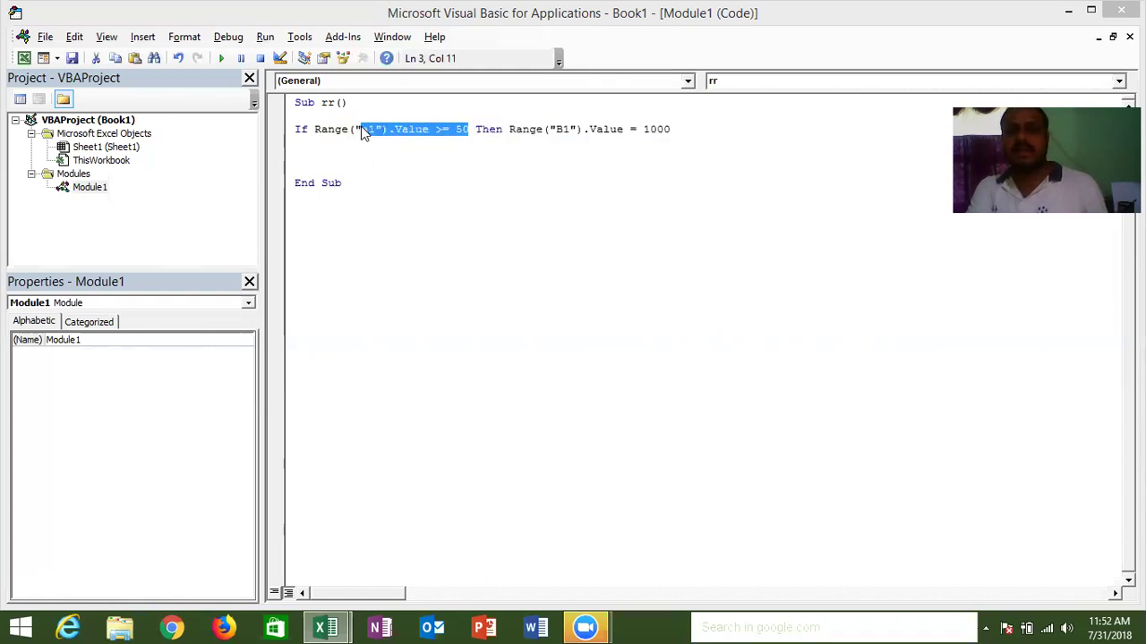
pyautogui.doubleClick(512, 129)
pyautogui.moveTo(638, 129); pyautogui.dragTo(686, 129)
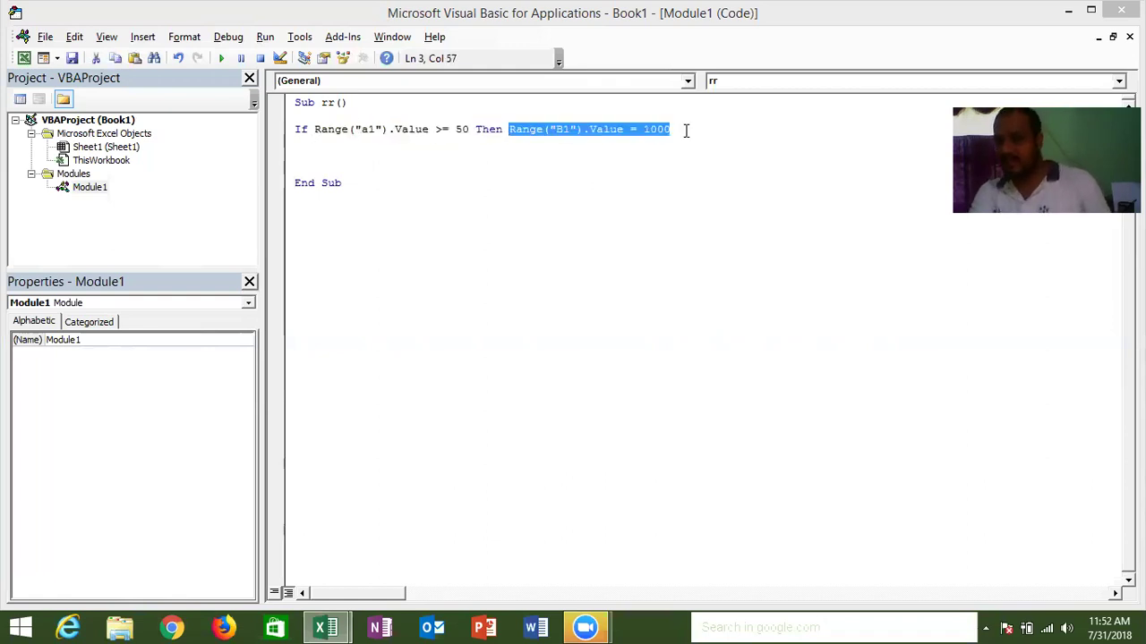
pyautogui.click(609, 176)
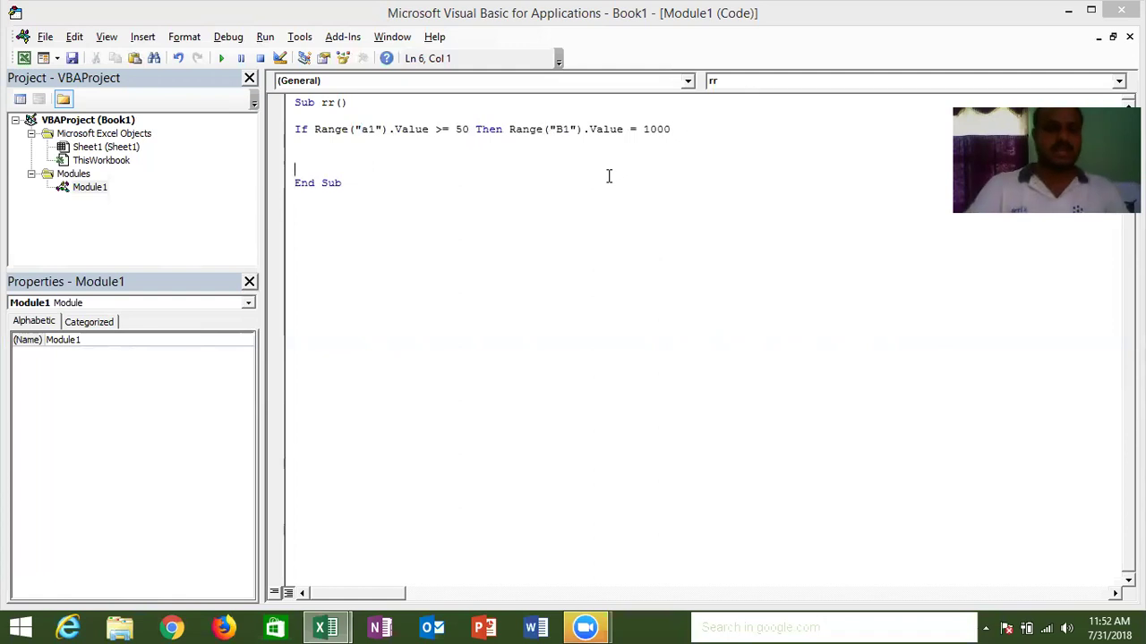
pyautogui.hotkey('alt', 'F11')
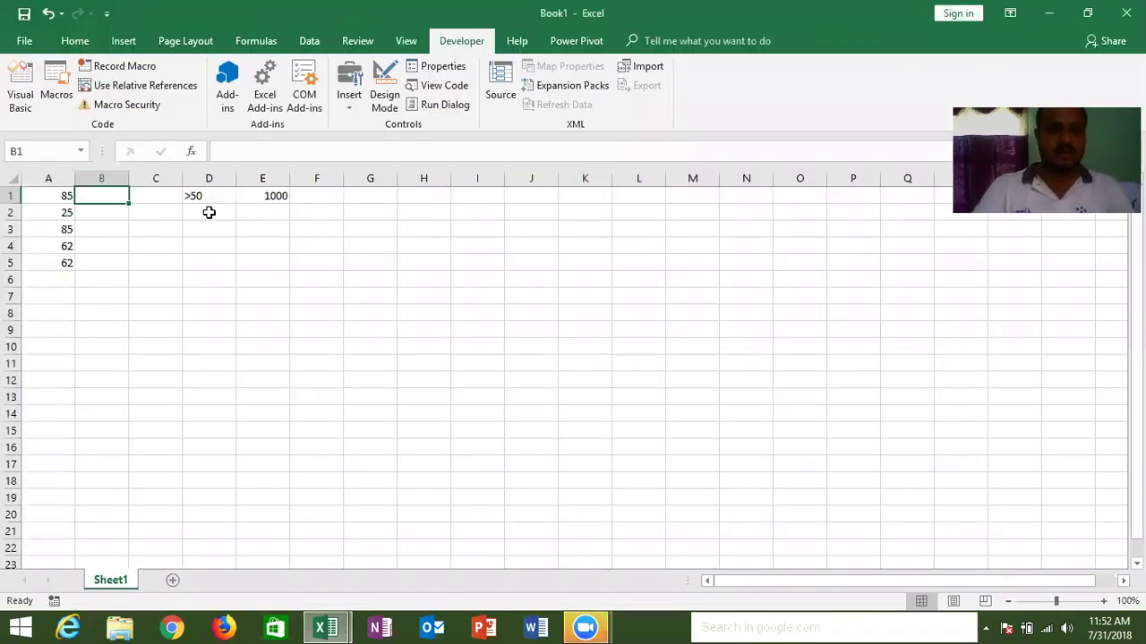
# Step: Enter <50 in D2 and 100 in E2, then switch back to the VBA editor
pyautogui.click(206, 211)
pyautogui.write('<50')
pyautogui.press('Tab')
pyautogui.write('100')
pyautogui.press('Return')
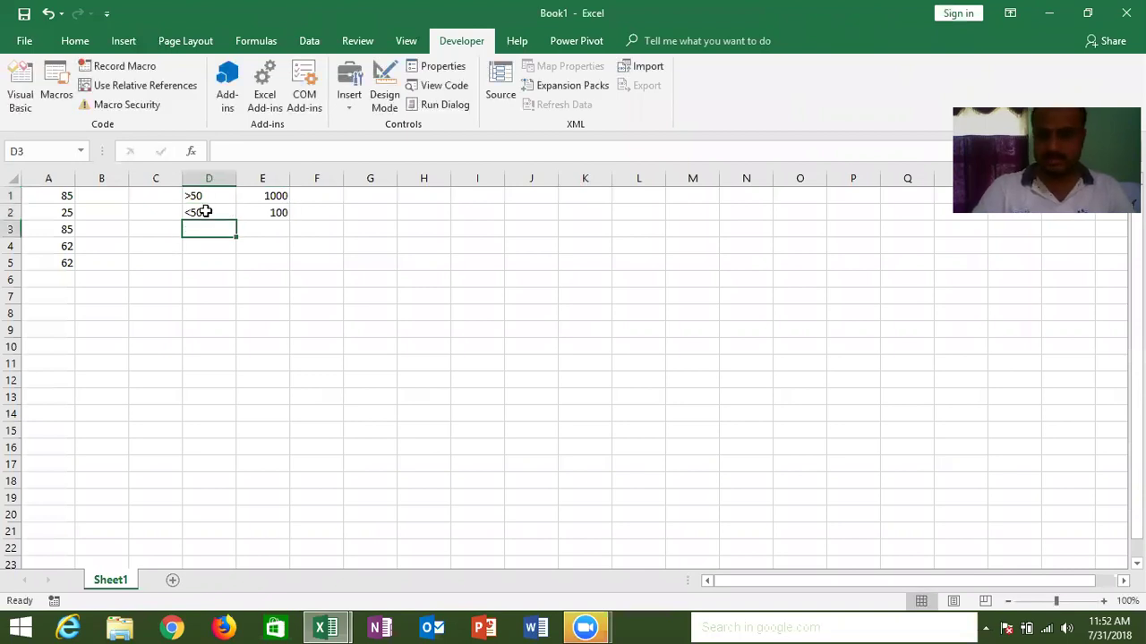
pyautogui.hotkey('alt', 'F11')
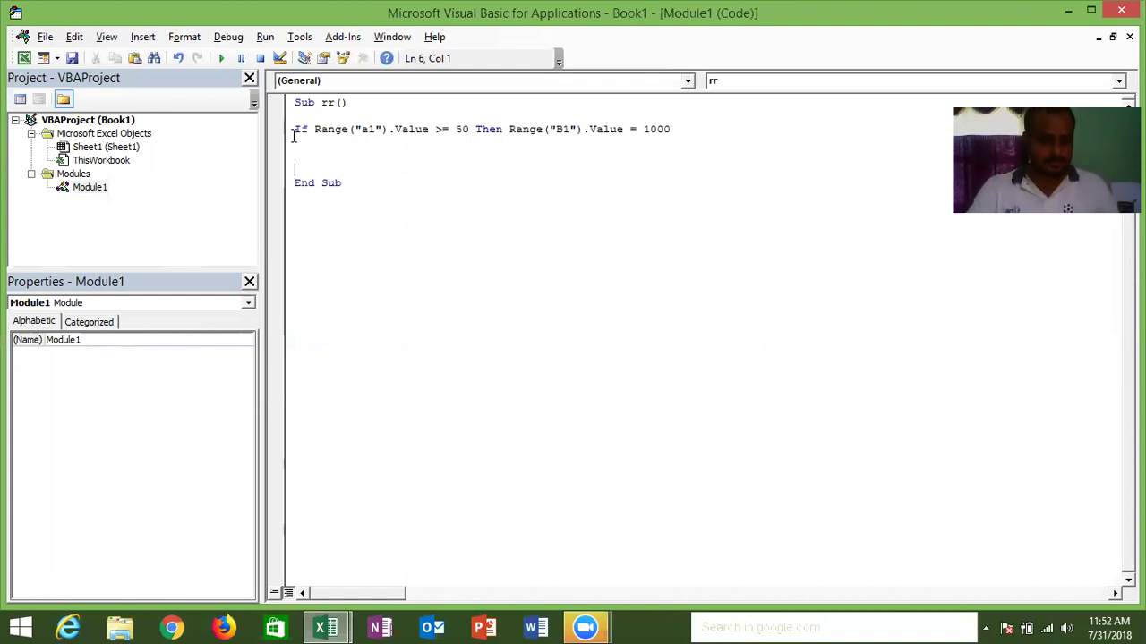
# Step: Paste a copy of Sub rr below End Sub, split the B1 assignment onto its own line, and add Else
pyautogui.hotkey('ctrl', 'a')
pyautogui.hotkey('ctrl', 'c')
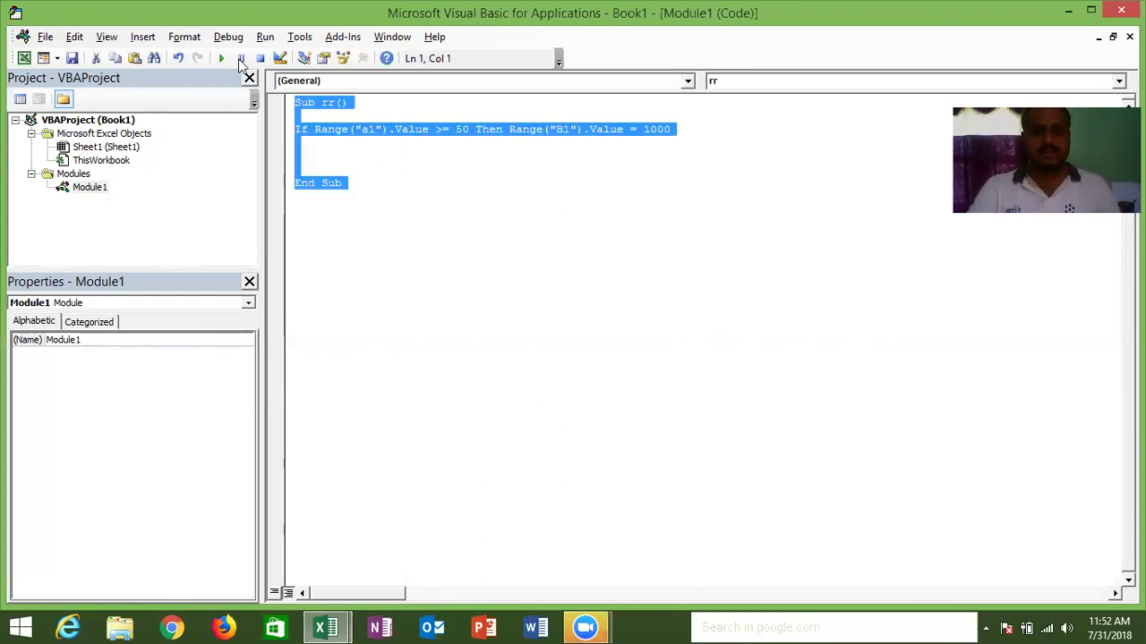
pyautogui.click(283, 228)
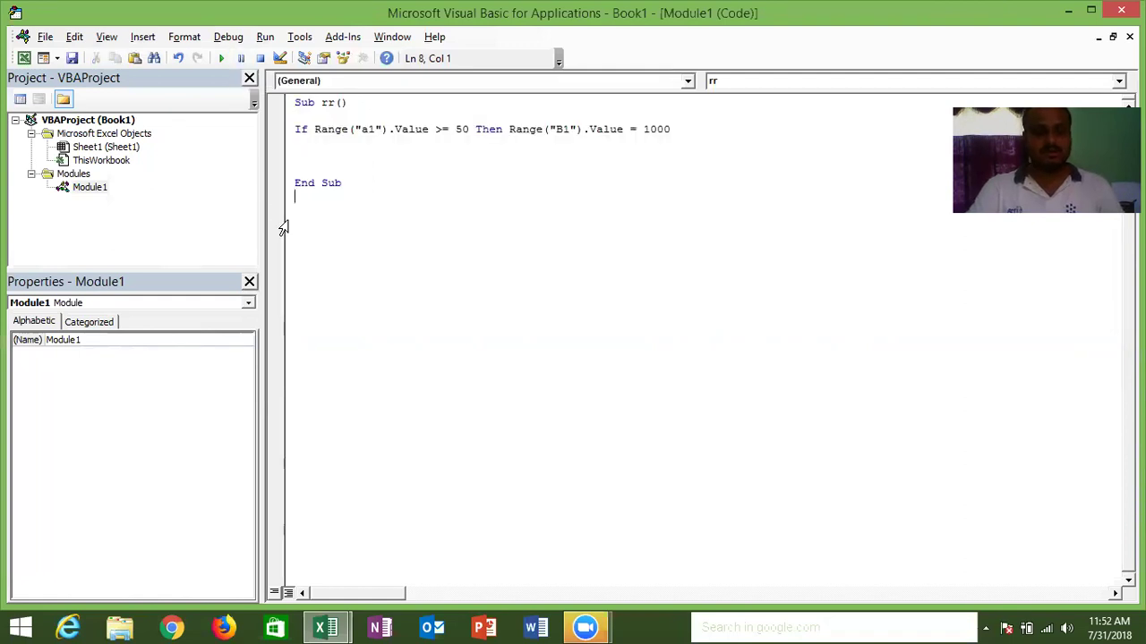
pyautogui.hotkey('ctrl', 'v')
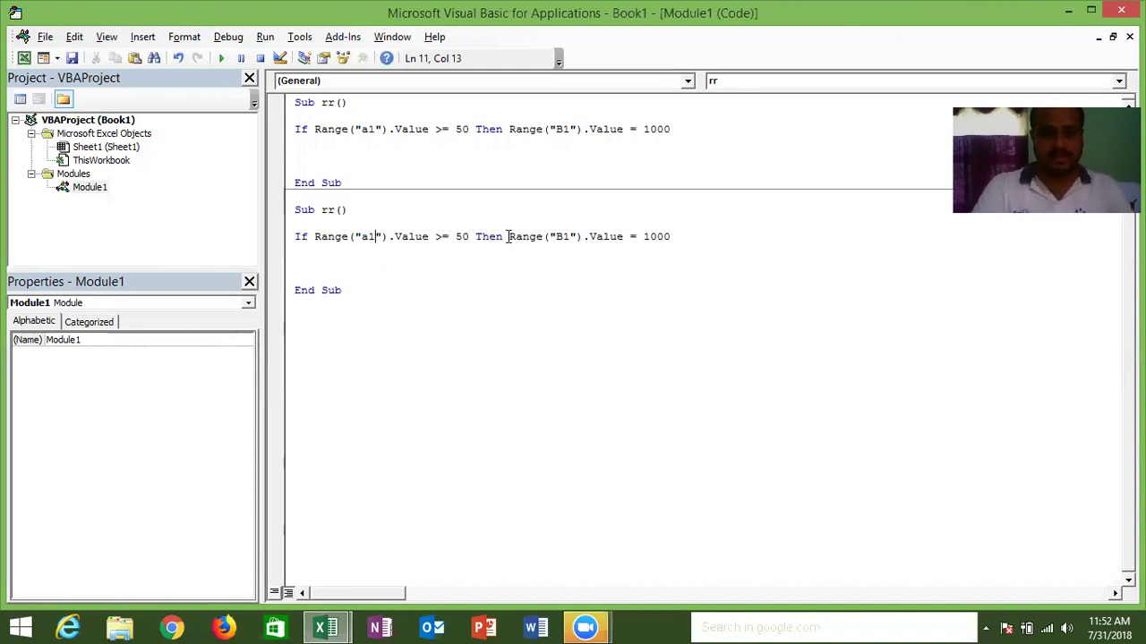
pyautogui.press('Return')
pyautogui.press('Down')
pyautogui.write('el')
pyautogui.write('e')
pyautogui.press('Return')
# Step: Copy the B1 assignment under Else and change its value from 1000 to 100
pyautogui.hotkey('shift', 'Down')
pyautogui.hotkey('ctrl', 'v')
pyautogui.hotkey('ctrl', 'z')
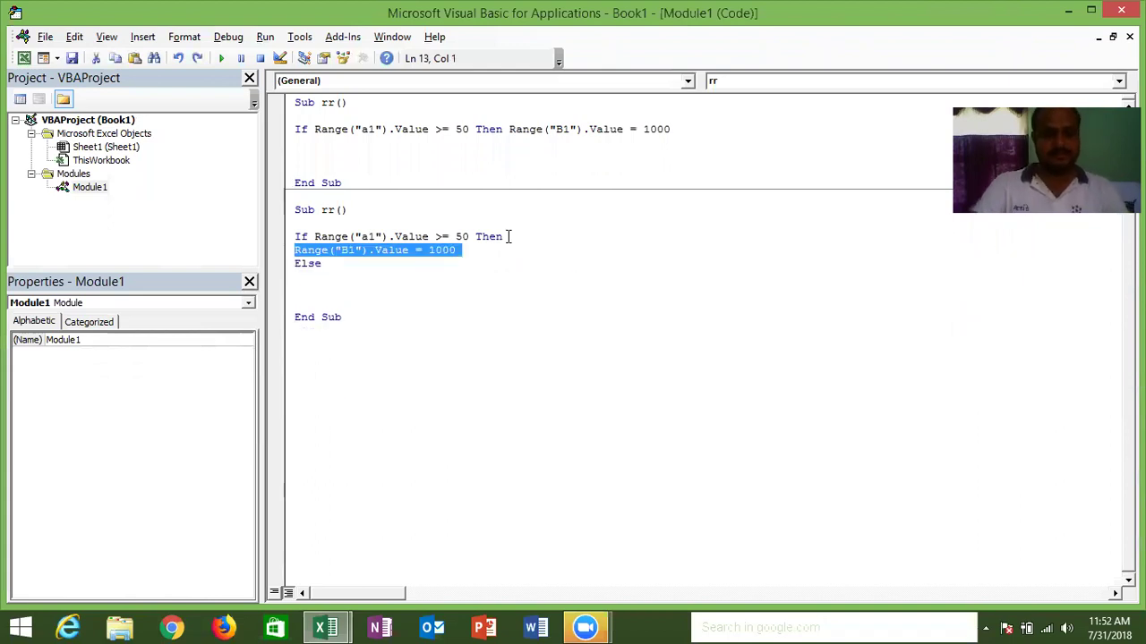
pyautogui.hotkey('ctrl', 'c')
pyautogui.press('Right')
pyautogui.press('Down')
pyautogui.hotkey('ctrl', 'v')
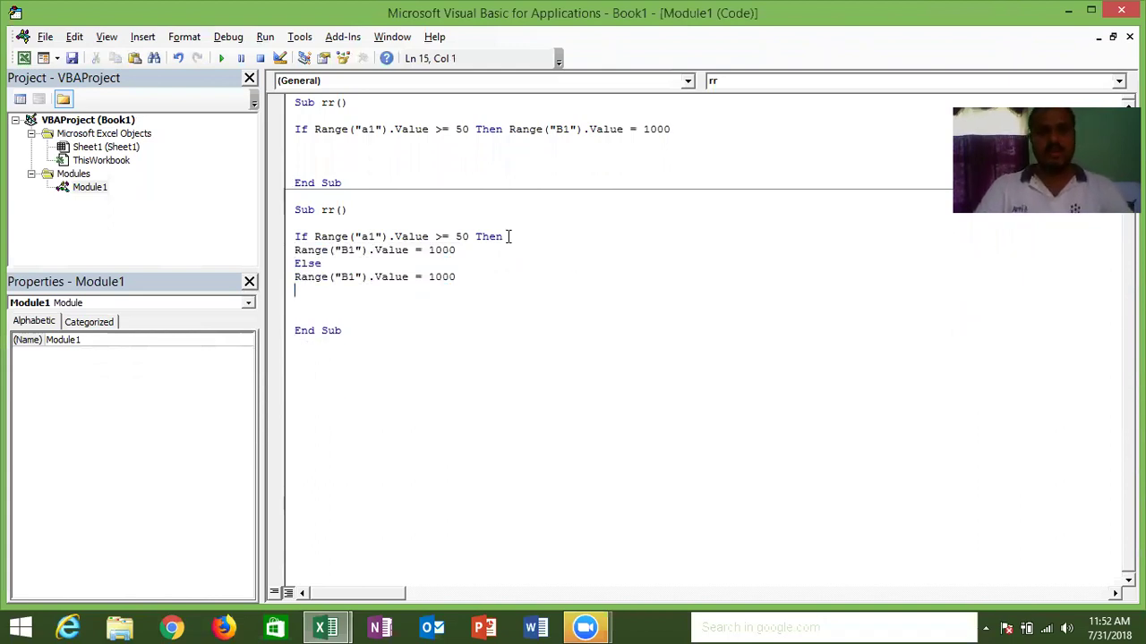
pyautogui.click(453, 277)
pyautogui.hotkey('shift', 'Left')
pyautogui.hotkey('shift', 'Left')
pyautogui.hotkey('shift', 'Left')
pyautogui.press('BackSpace')
pyautogui.write('0')
pyautogui.press('Return')
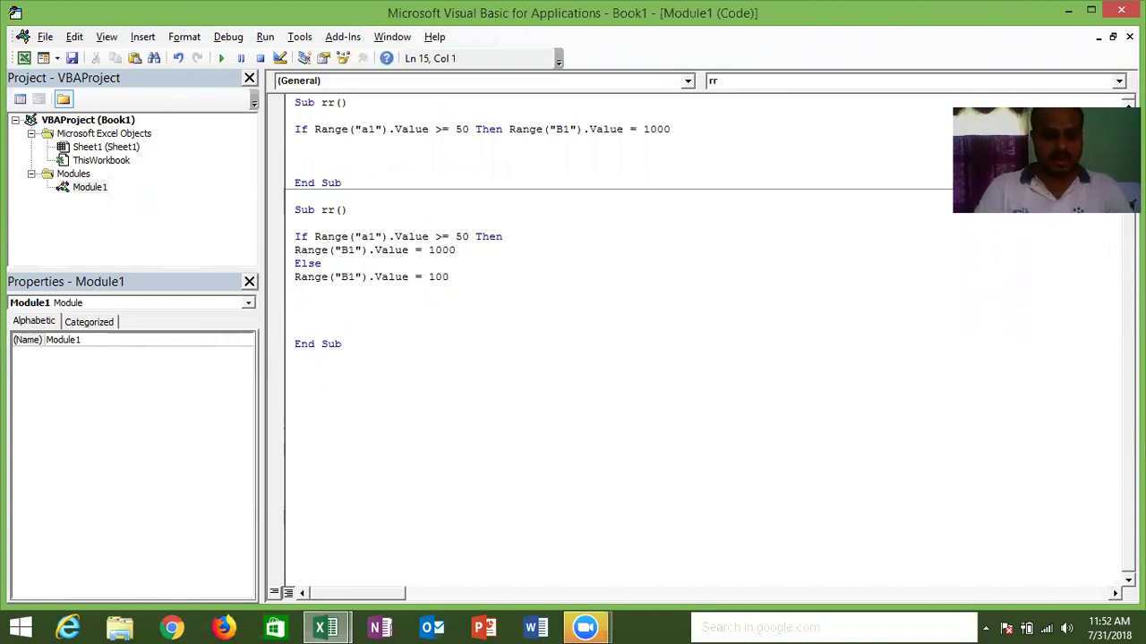
# Step: Close the block with End If and set a breakpoint on the first macro's If line
pyautogui.press('BackSpace')
pyautogui.press('BackSpace')
pyautogui.write('nd if')
pyautogui.press('Return')
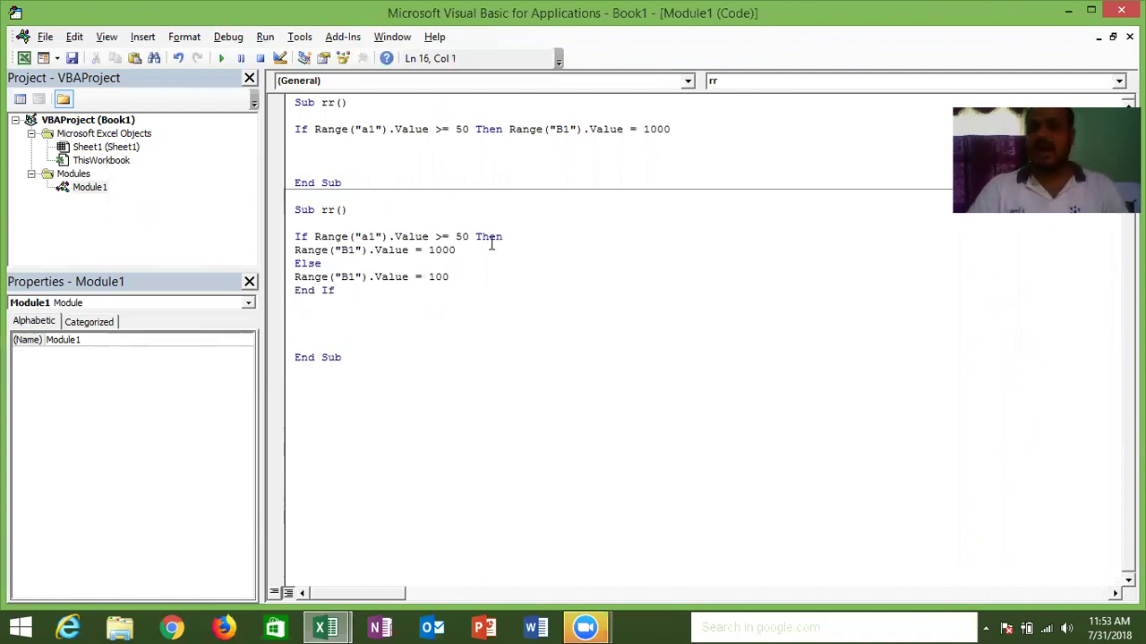
pyautogui.click(285, 134)
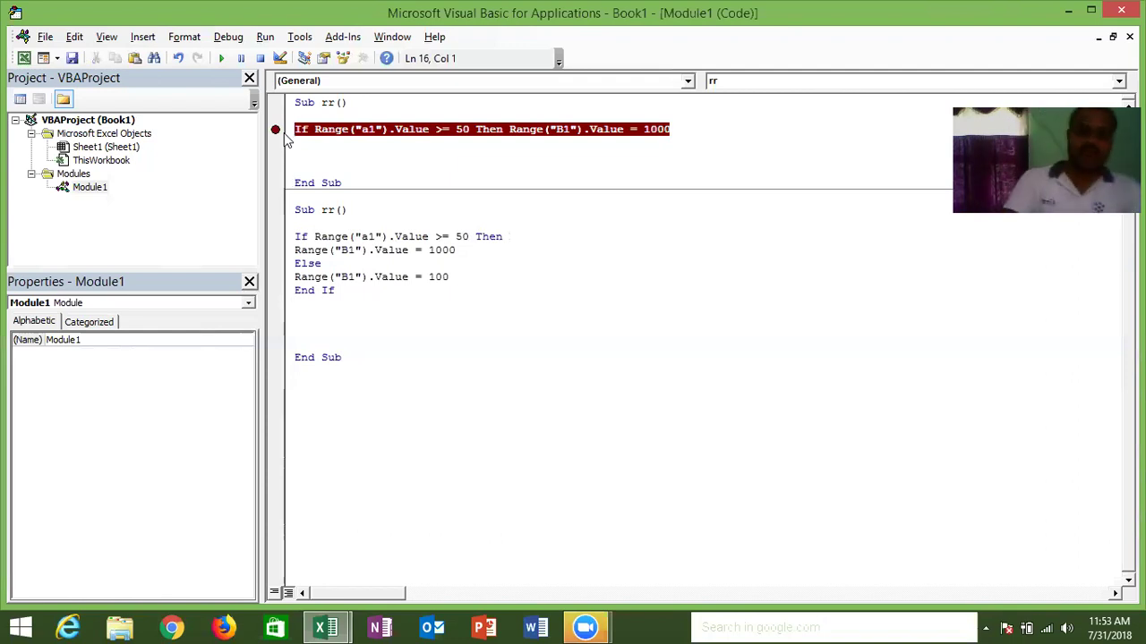
# Step: Clear the breakpoint on the first If line and check A2 on the worksheet
pyautogui.click(284, 134)
pyautogui.doubleClick(310, 263)
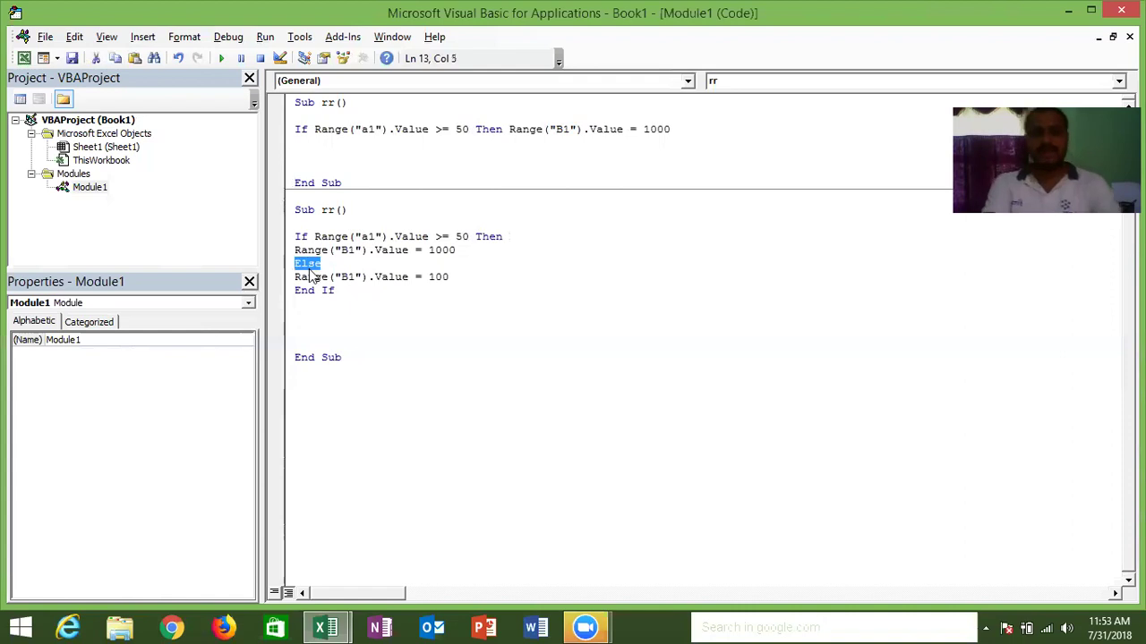
pyautogui.hotkey('alt', 'F11')
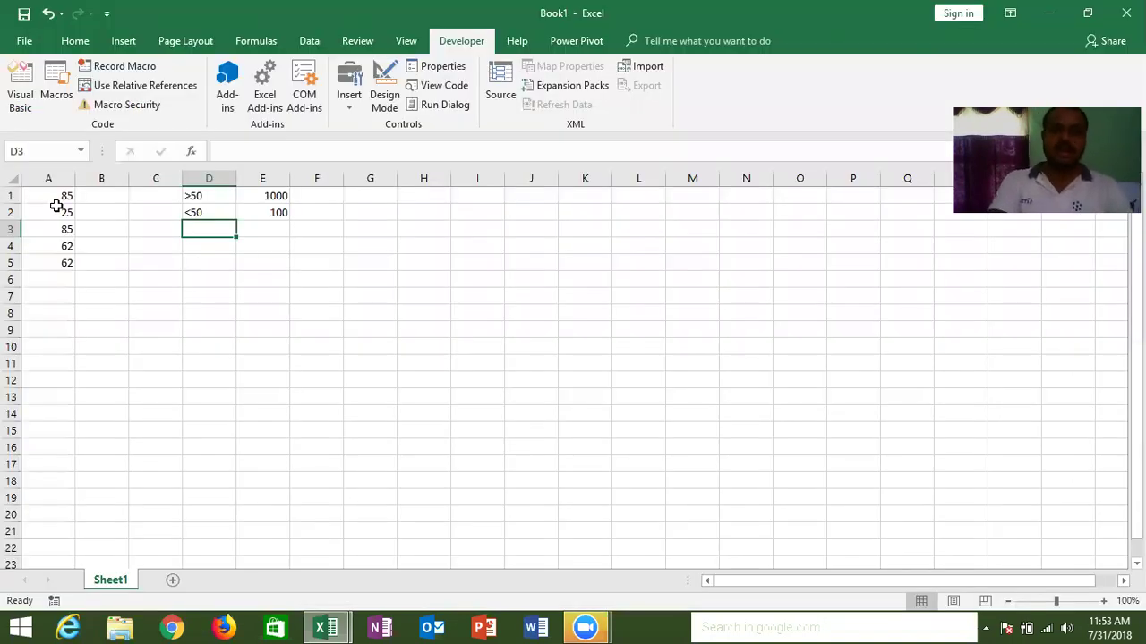
pyautogui.click(57, 208)
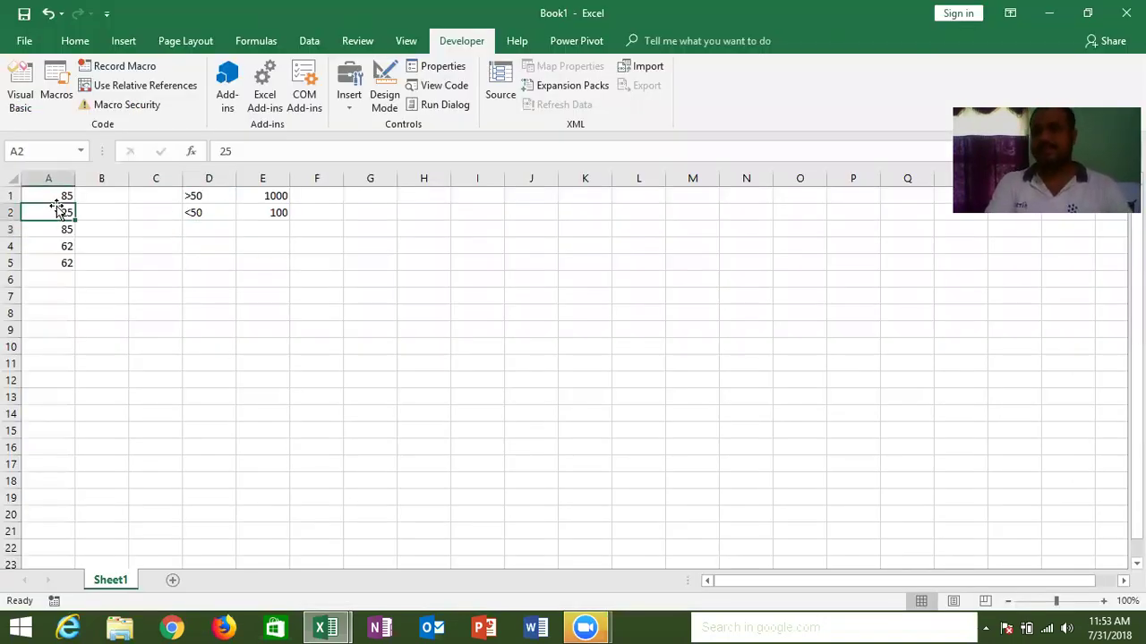
pyautogui.hotkey('alt', 'F11')
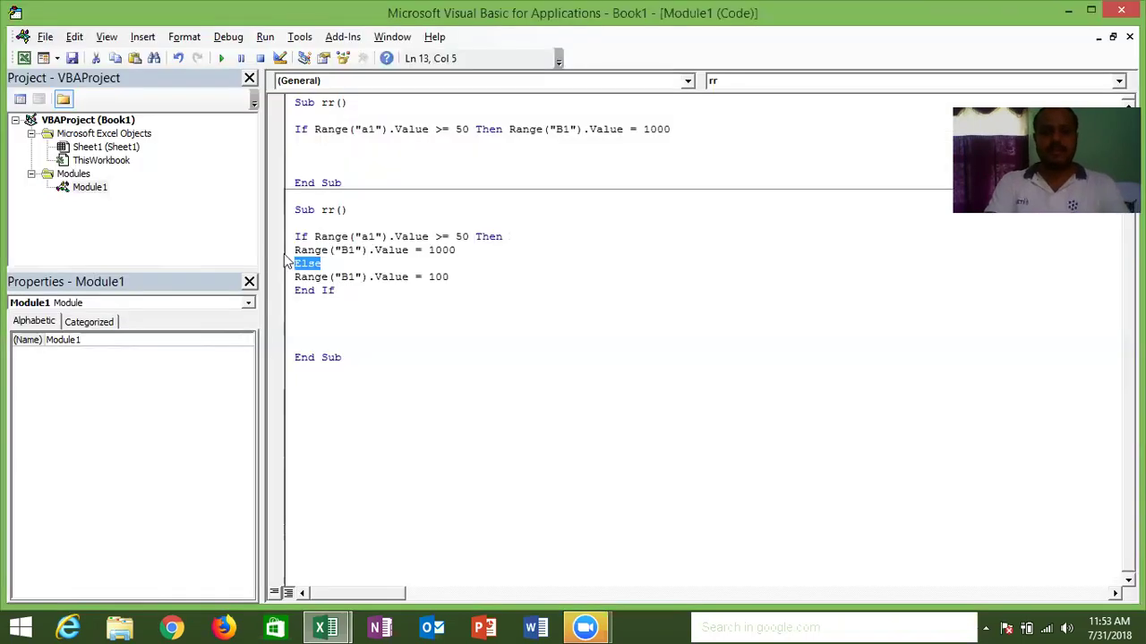
# Step: Try pasting below the macros and deleting the first rr macro, undoing each change
pyautogui.click(353, 396)
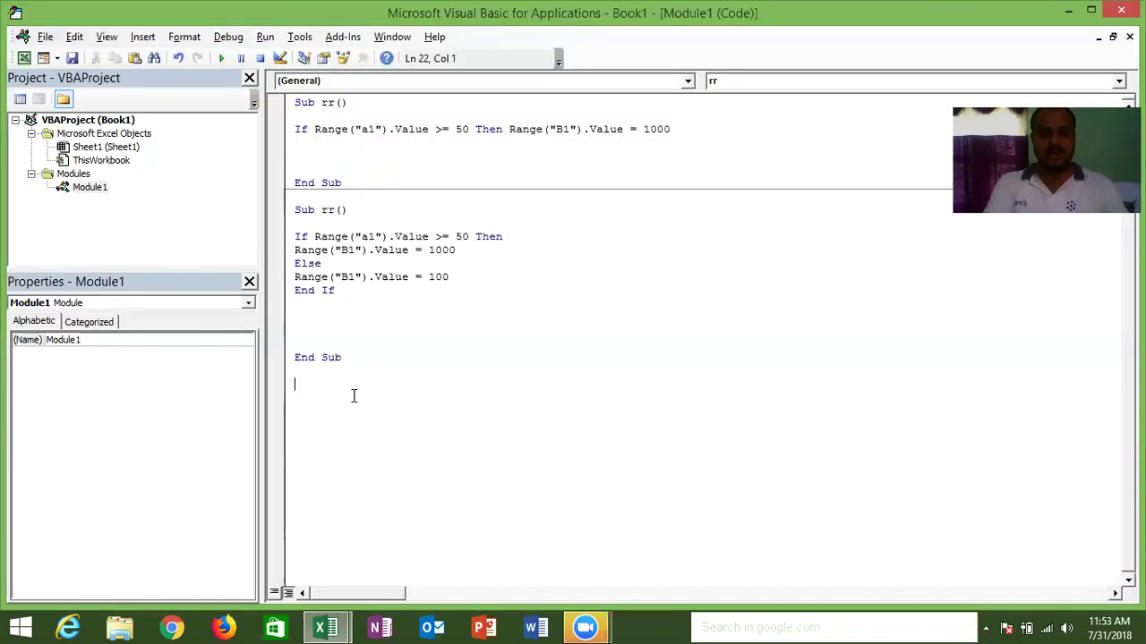
pyautogui.hotkey('ctrl', 'v')
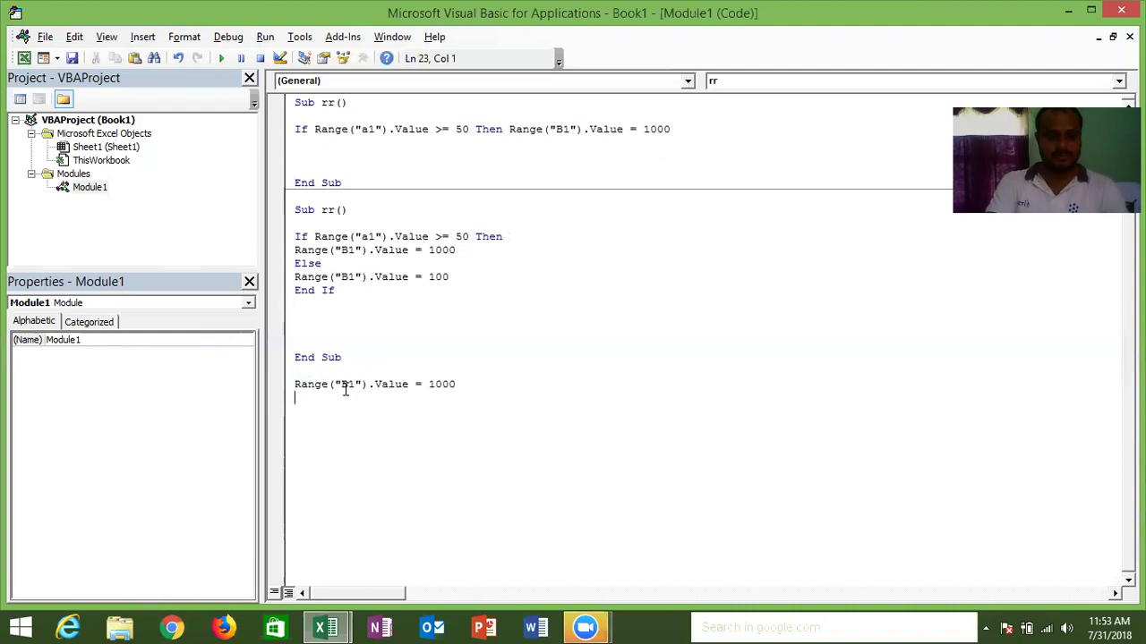
pyautogui.hotkey('ctrl', 'z')
pyautogui.moveTo(358, 183); pyautogui.dragTo(288, 106)
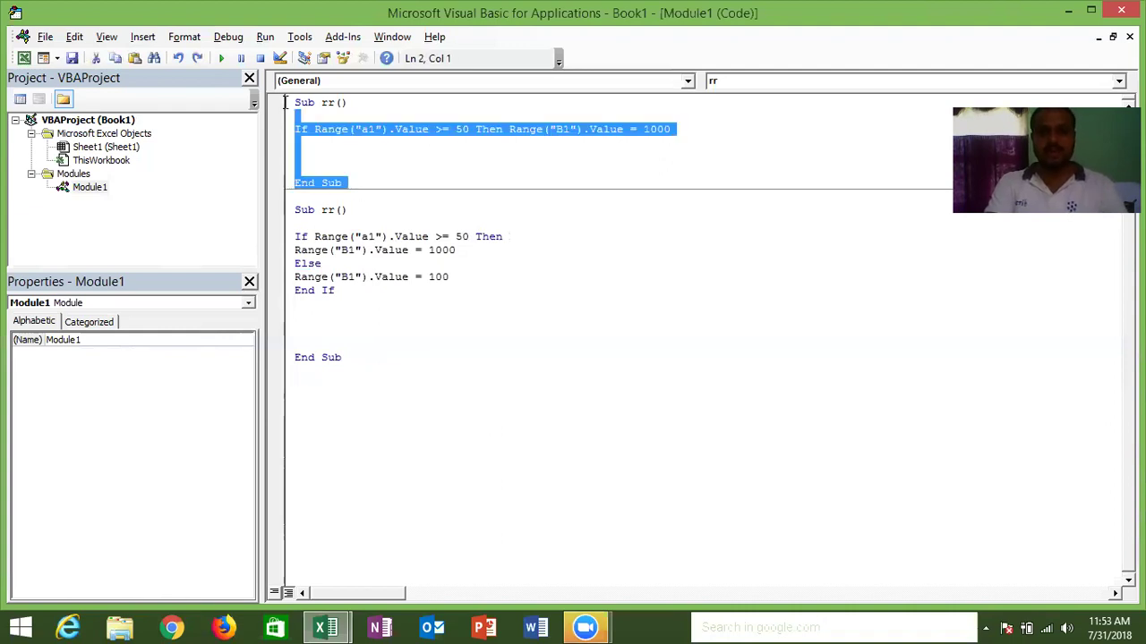
pyautogui.press('Delete')
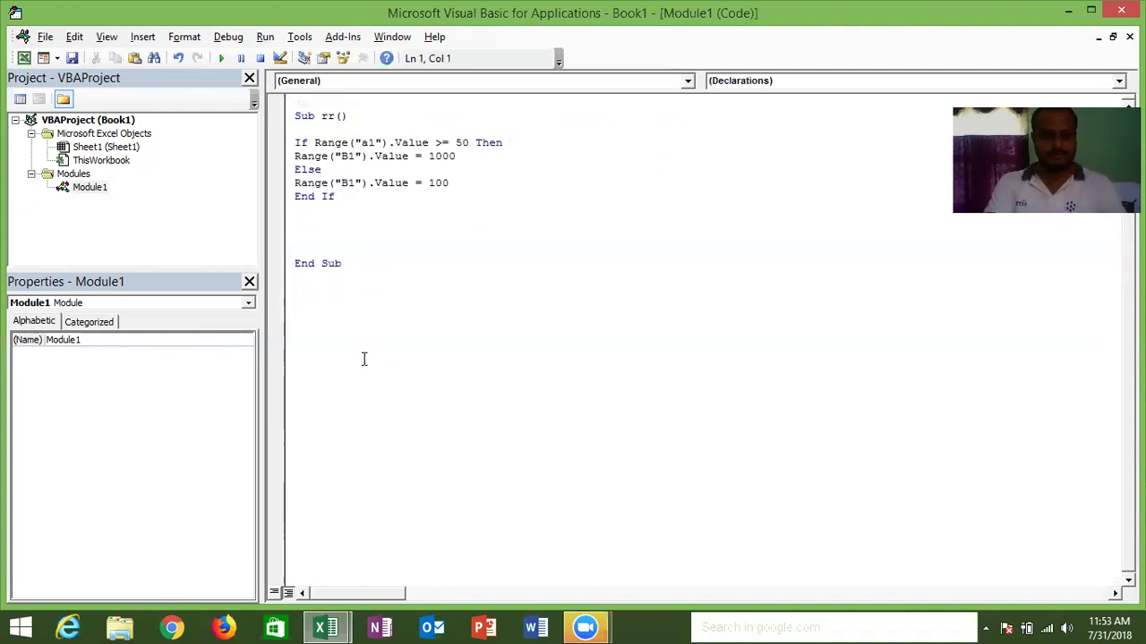
pyautogui.hotkey('ctrl', 'z')
# Step: Paste another copy of the first macro at the end and rename it rr_1
pyautogui.click(333, 413)
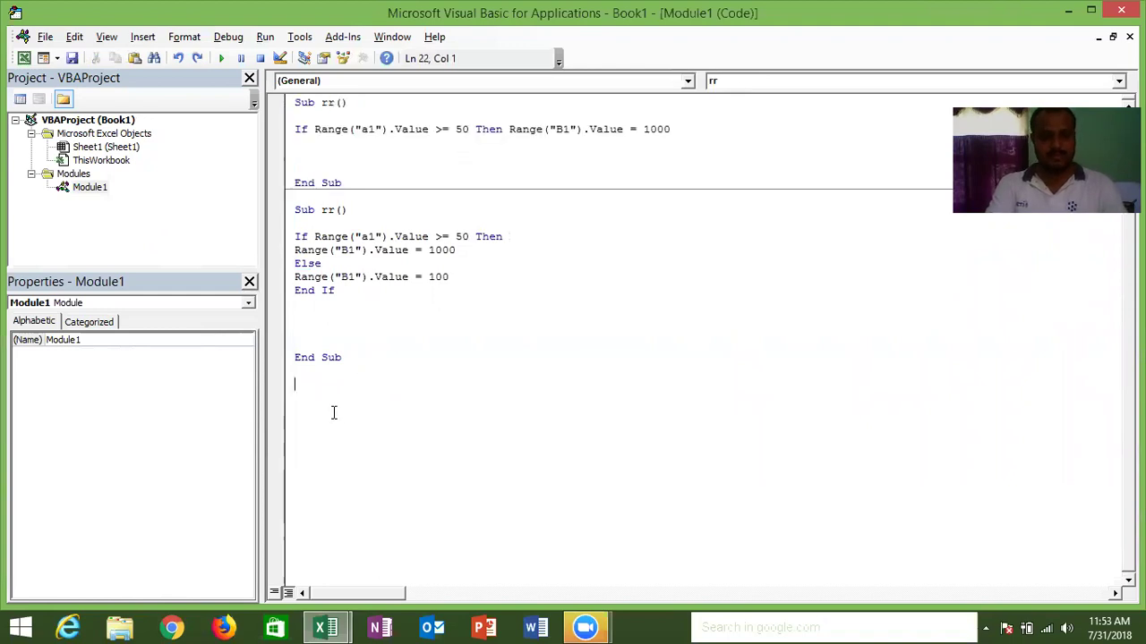
pyautogui.hotkey('ctrl', 'v')
pyautogui.click(339, 385)
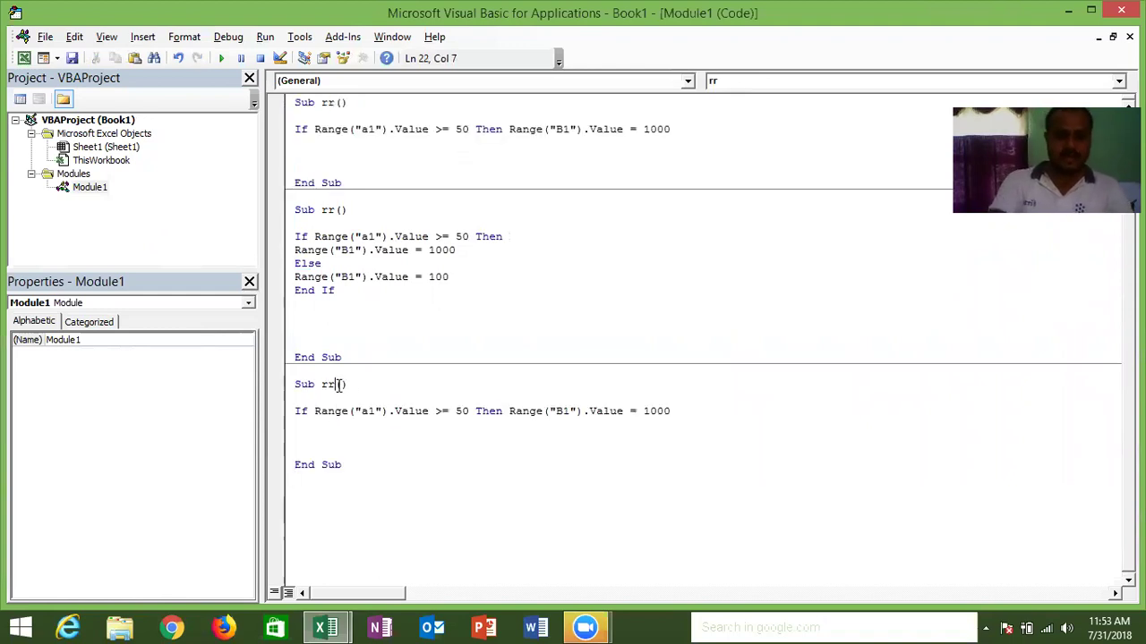
pyautogui.write('_1')
pyautogui.click(380, 420)
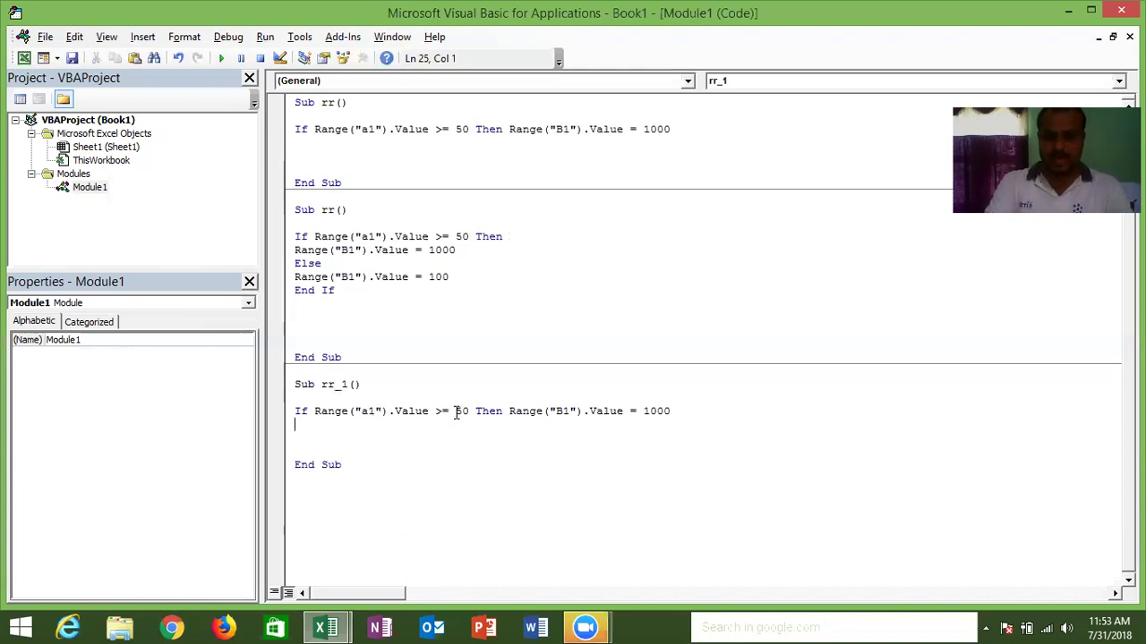
# Step: Put the B1 assignment on its own line, add Range("a1").Interior.Color = vbRed, and close with End If
pyautogui.click(510, 412)
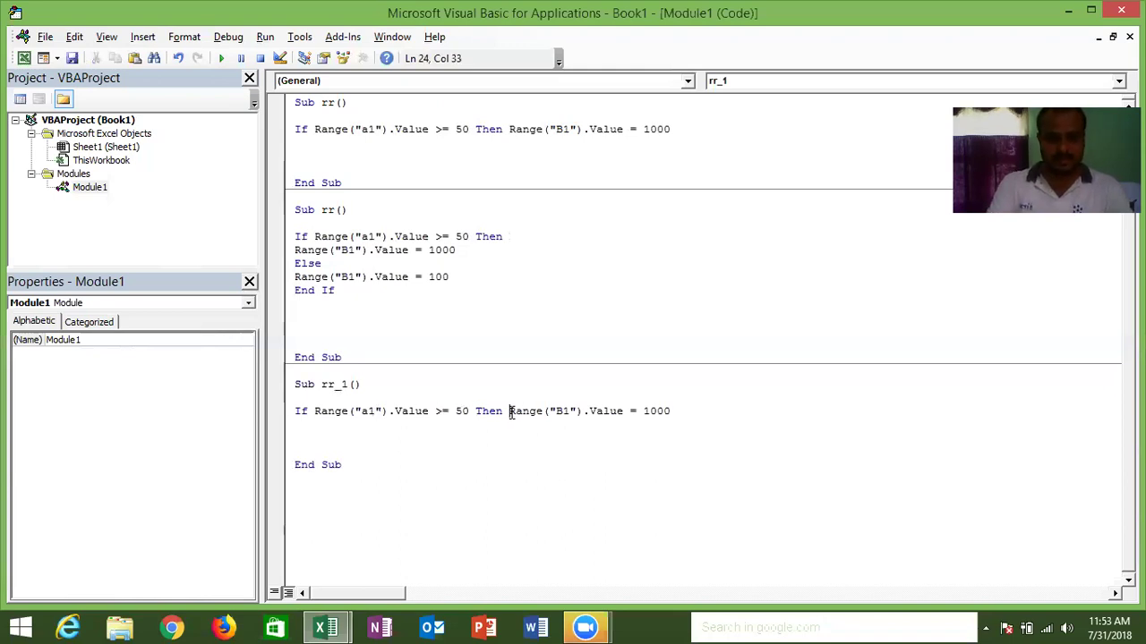
pyautogui.press('Return')
pyautogui.press('Down')
pyautogui.write('range("a1"')
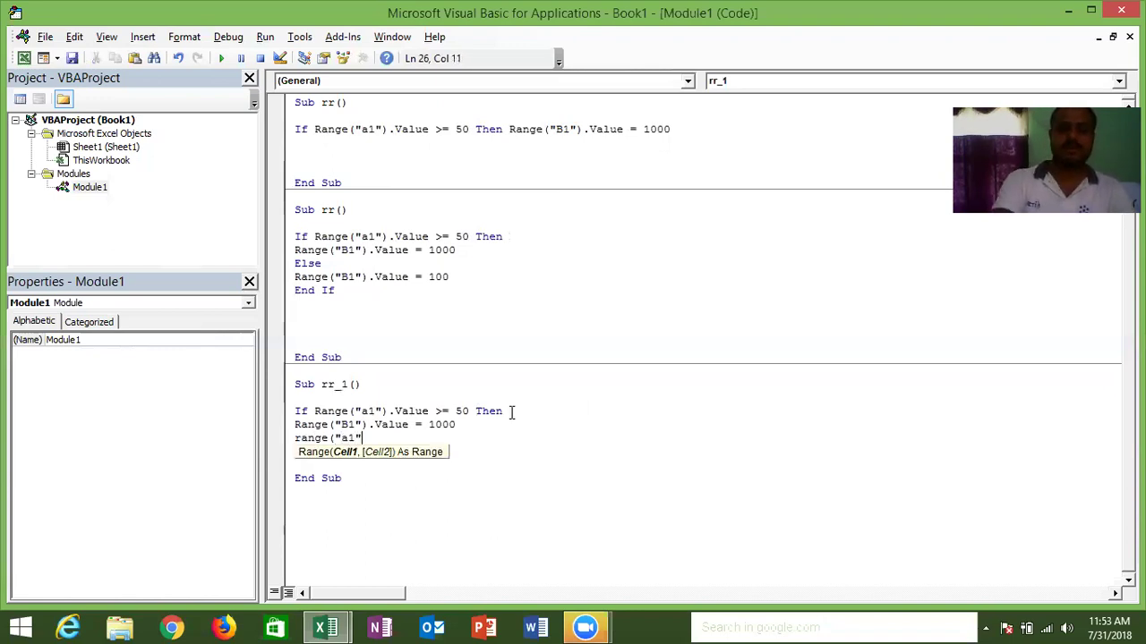
pyautogui.write(').in')
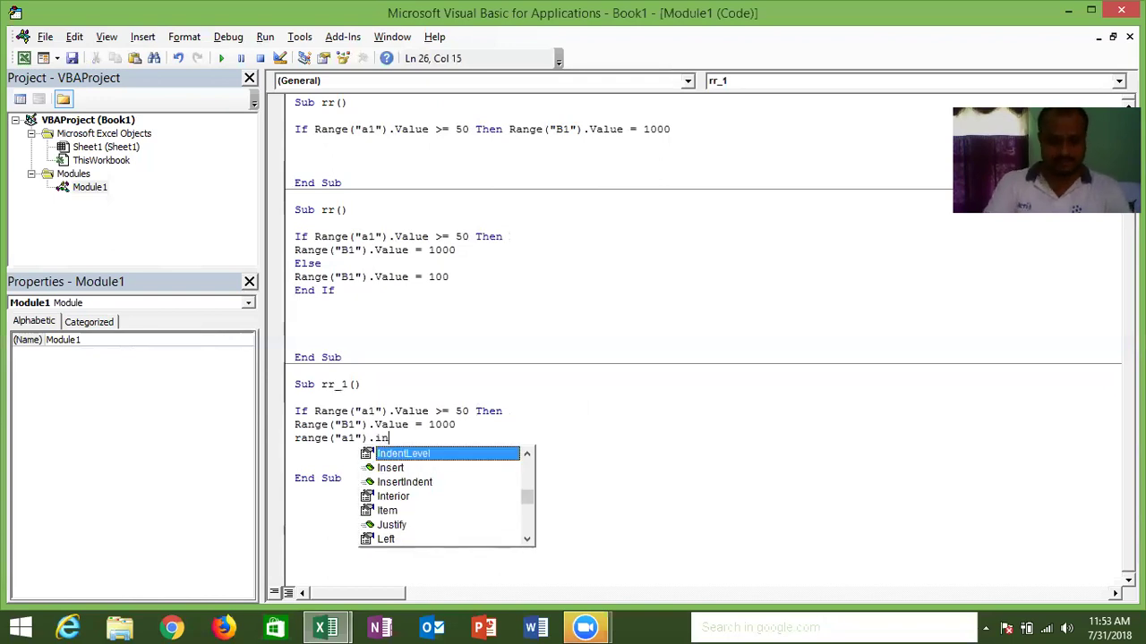
pyautogui.write('terior.')
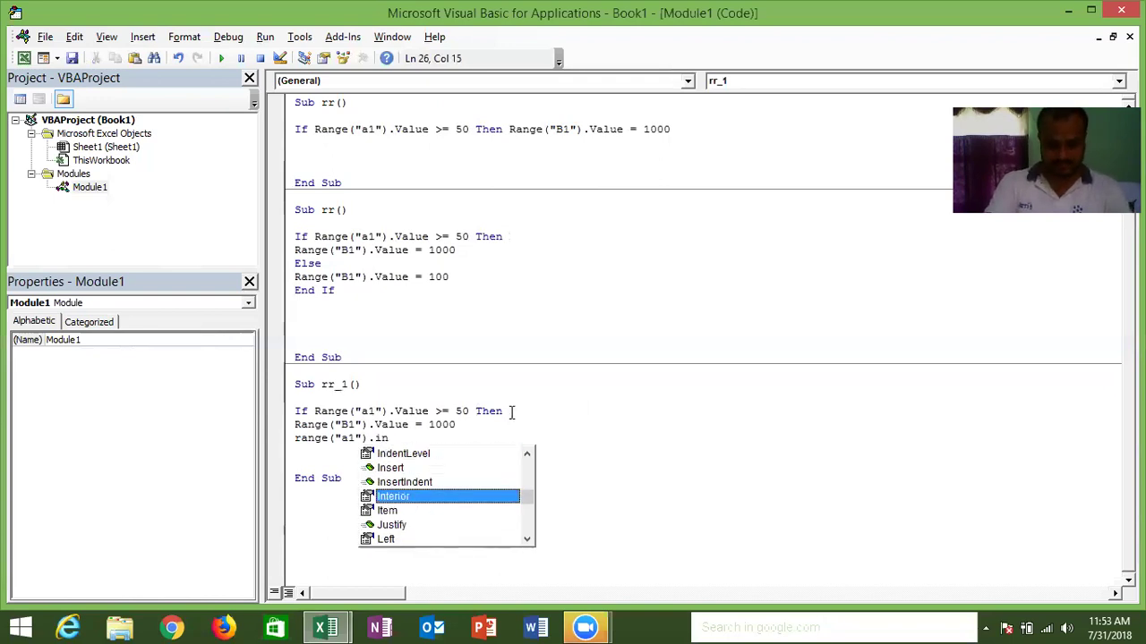
pyautogui.press('Tab')
pyautogui.write('.c')
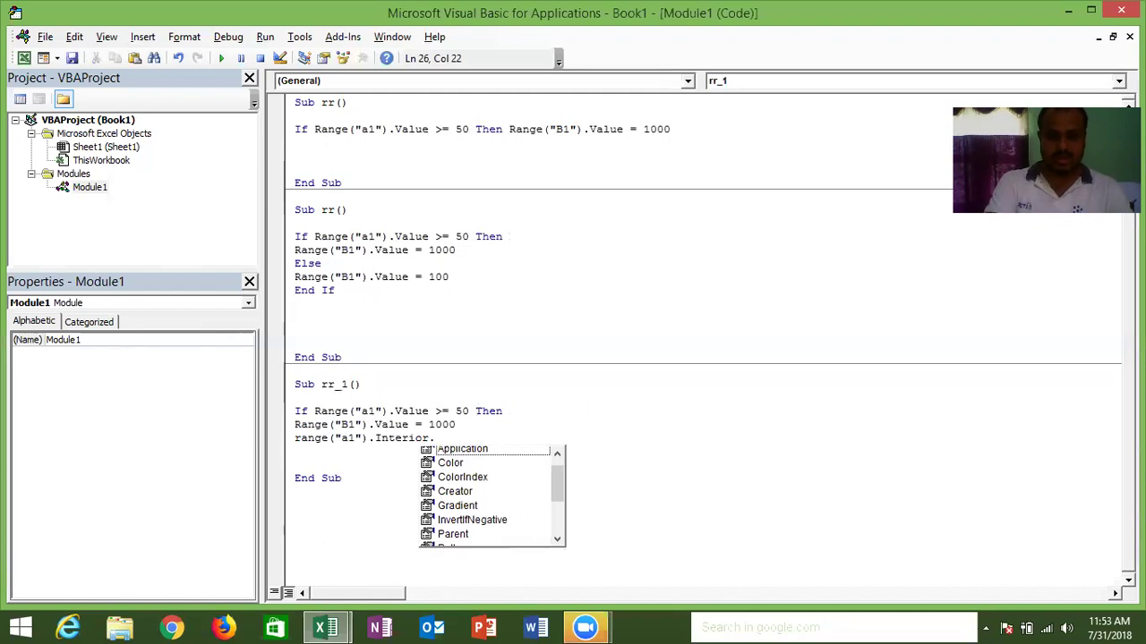
pyautogui.press('Tab')
pyautogui.write('=vbred')
pyautogui.press('Return')
pyautogui.write('nd if')
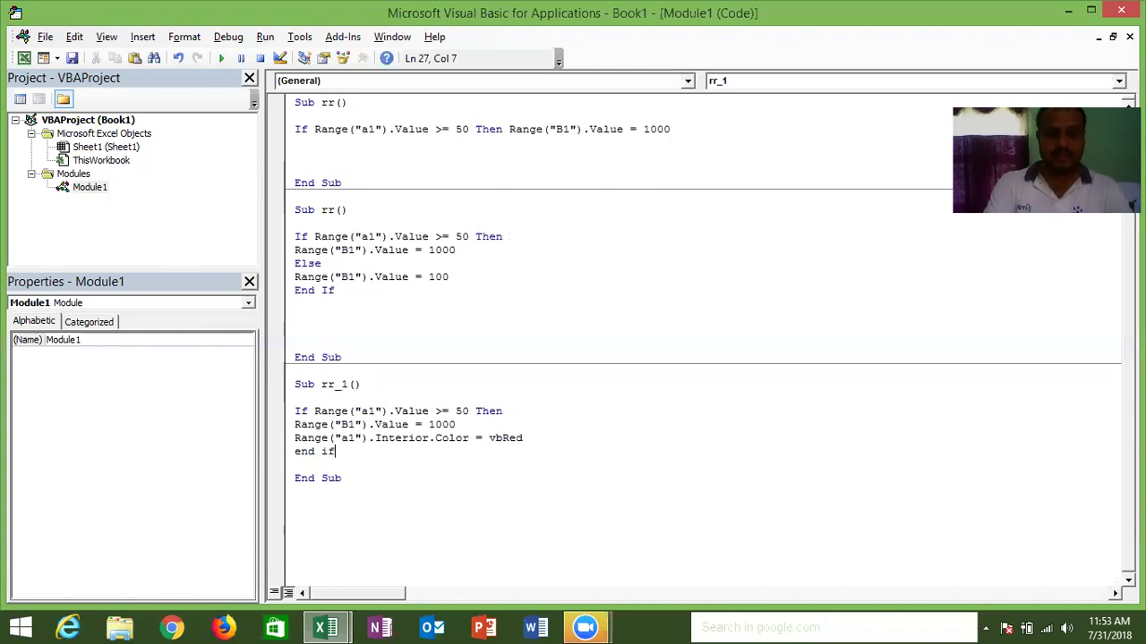
pyautogui.press('Return')
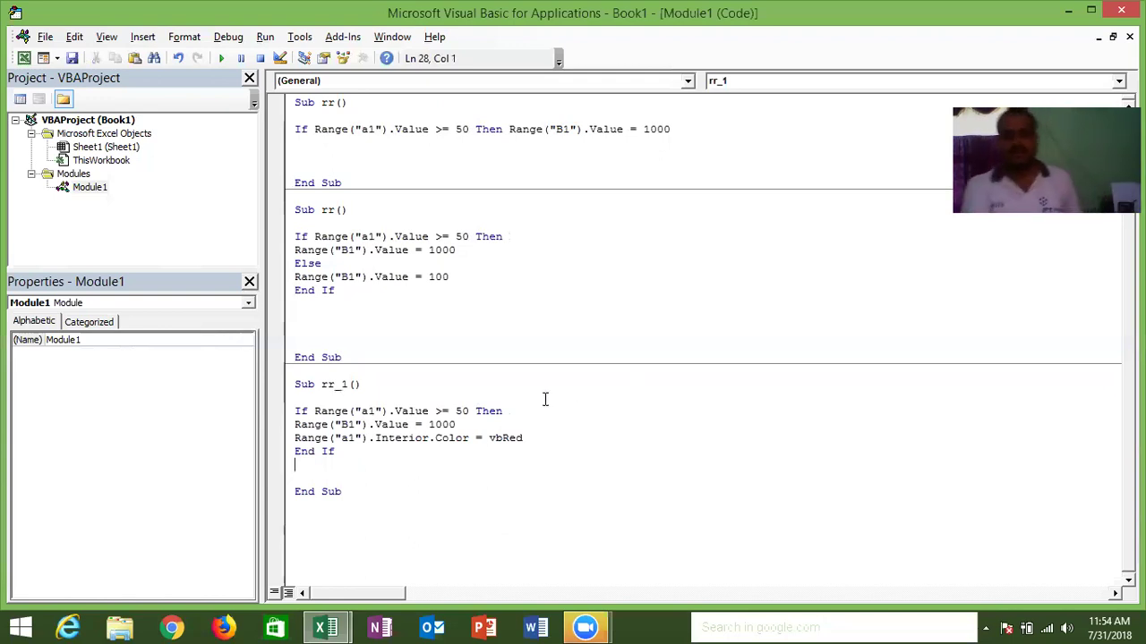
# Step: Move through the rr_1 code, then switch to the Book1 sheet with A1:A5 and the >50/<50 labels
pyautogui.click(506, 411)
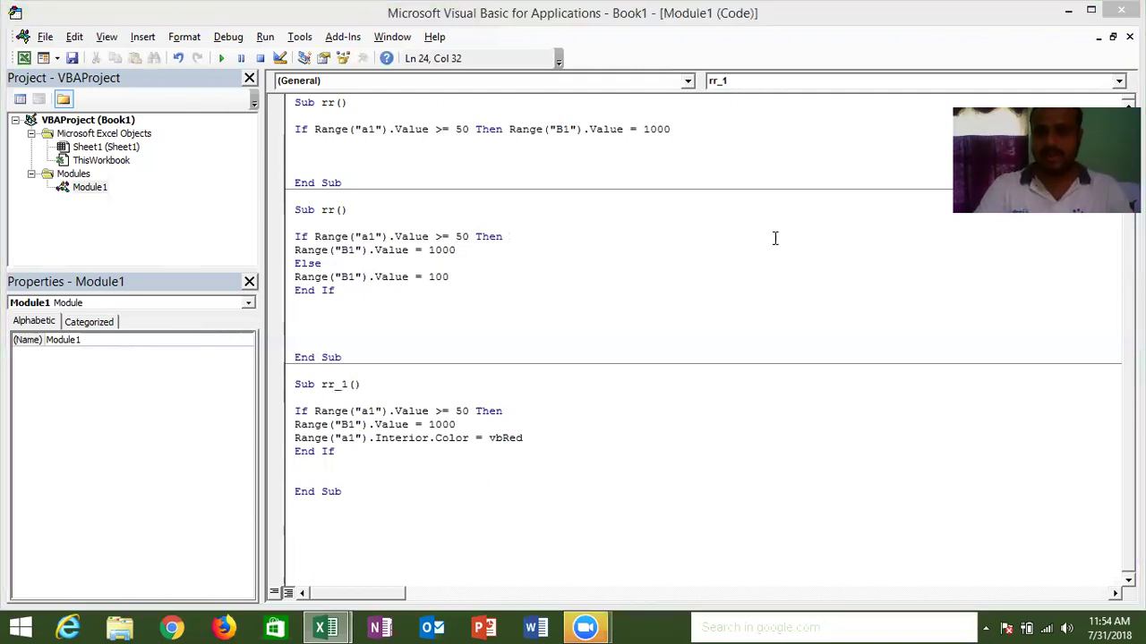
pyautogui.click(383, 469)
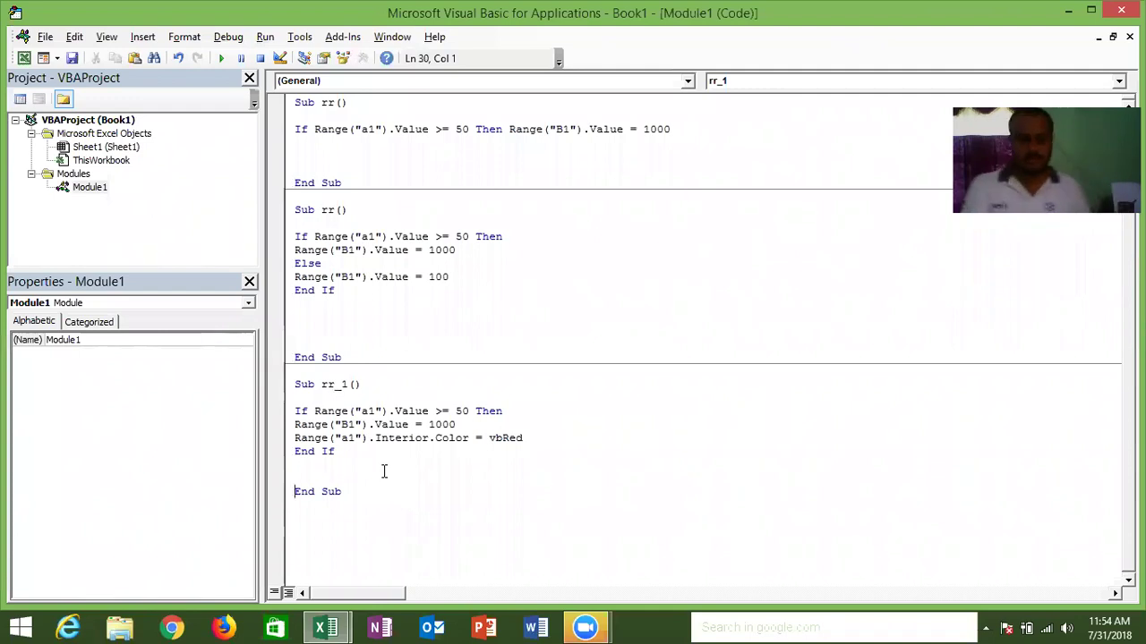
pyautogui.press('Down')
pyautogui.press('Down')
pyautogui.press('Down')
pyautogui.press('Down')
pyautogui.press('Down')
pyautogui.press('Down')
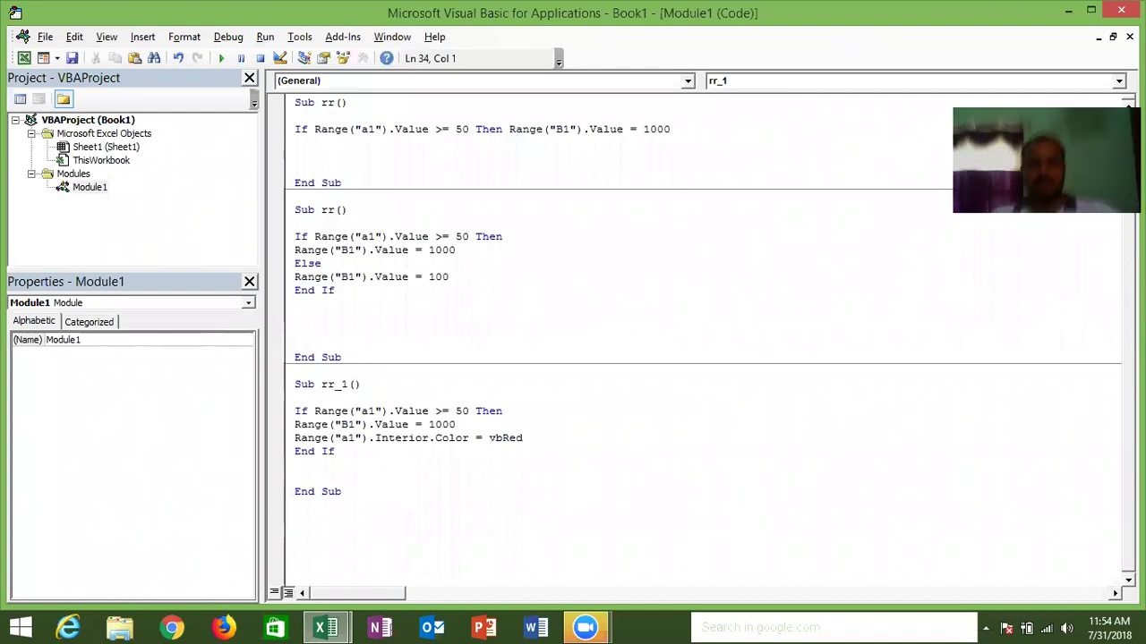
pyautogui.press('Down')
pyautogui.press('Down')
pyautogui.press('Down')
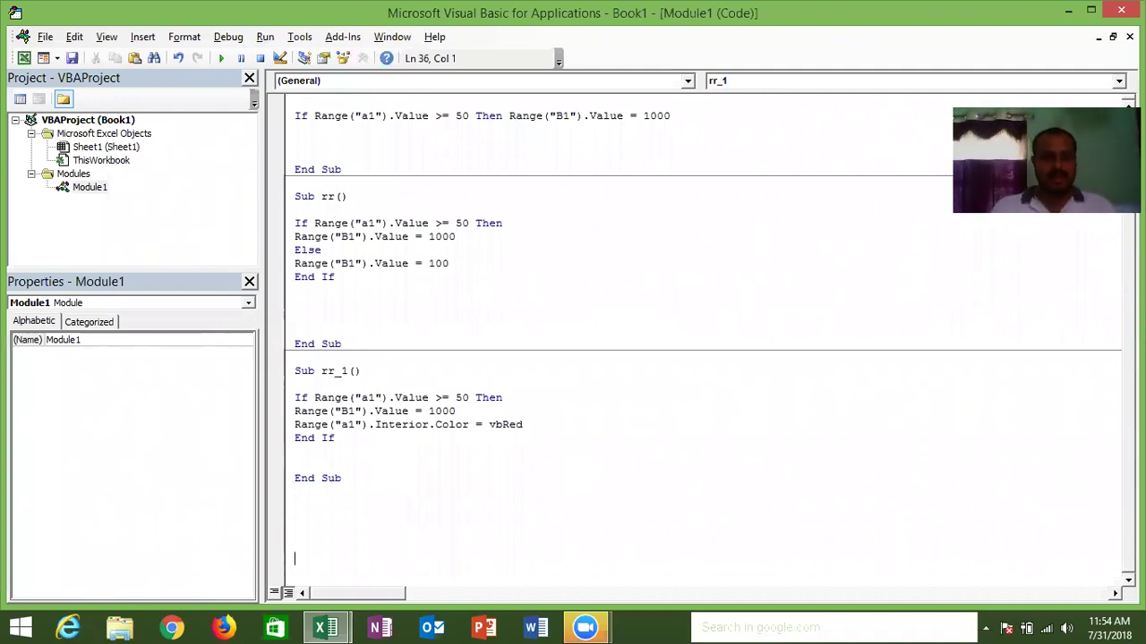
pyautogui.press('Up')
pyautogui.press('Up')
pyautogui.press('Up')
pyautogui.hotkey('alt', 'Tab')
pyautogui.hotkey('alt', 'Tab')
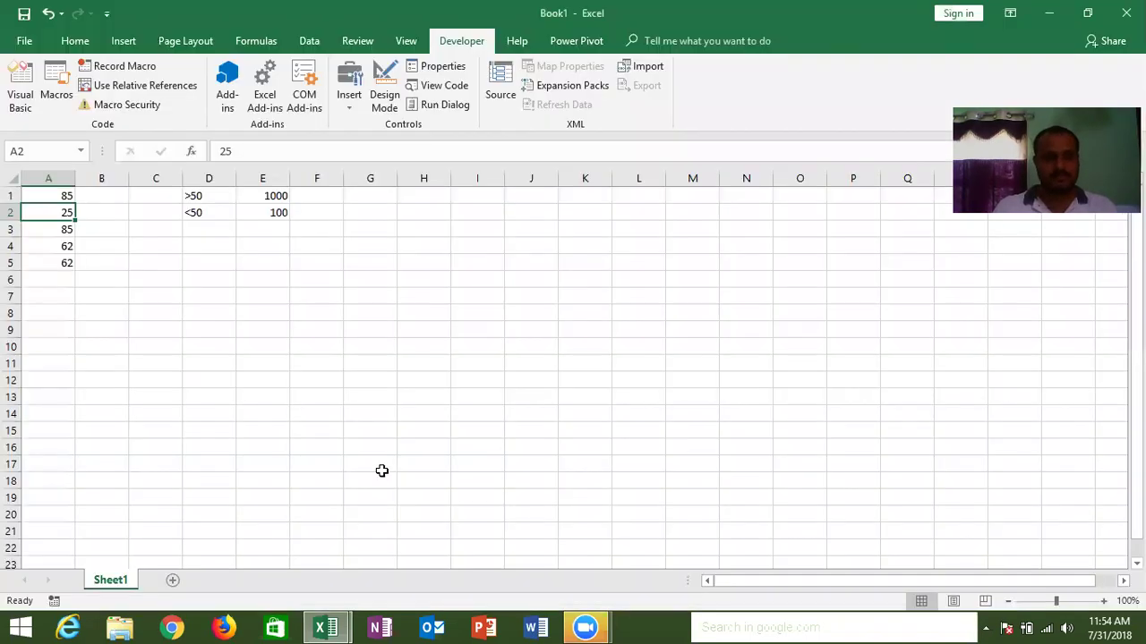
# Step: Enter the label '>85 to 95' in D3 below the existing rule labels
pyautogui.press('Right')
pyautogui.press('Right')
pyautogui.press('Right')
pyautogui.press('Up')
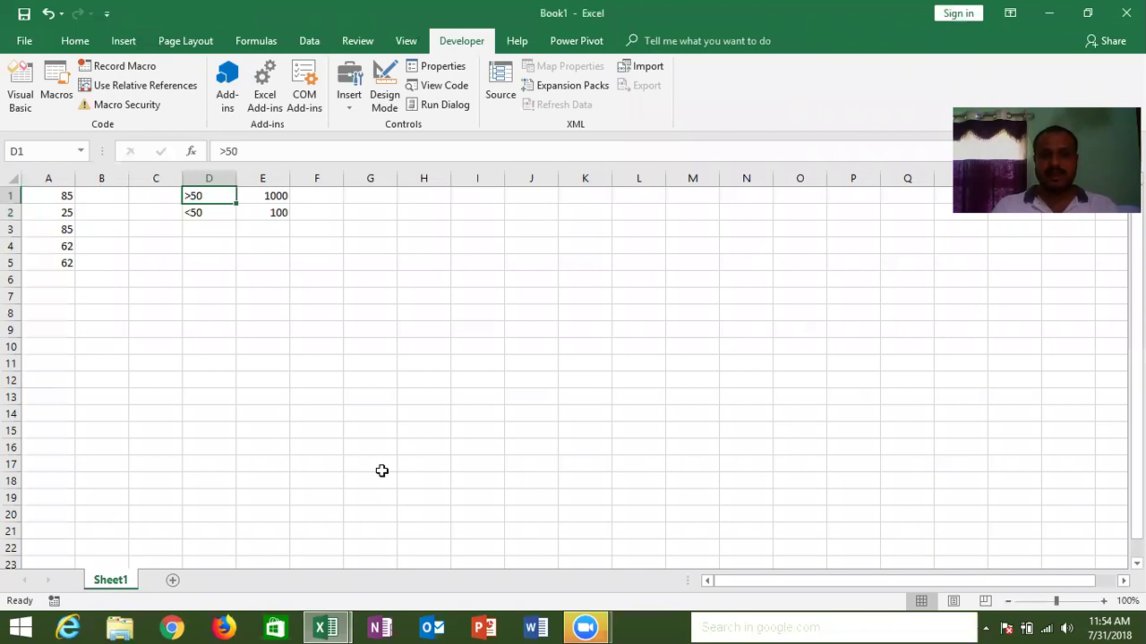
pyautogui.hotkey('shift', 'Right')
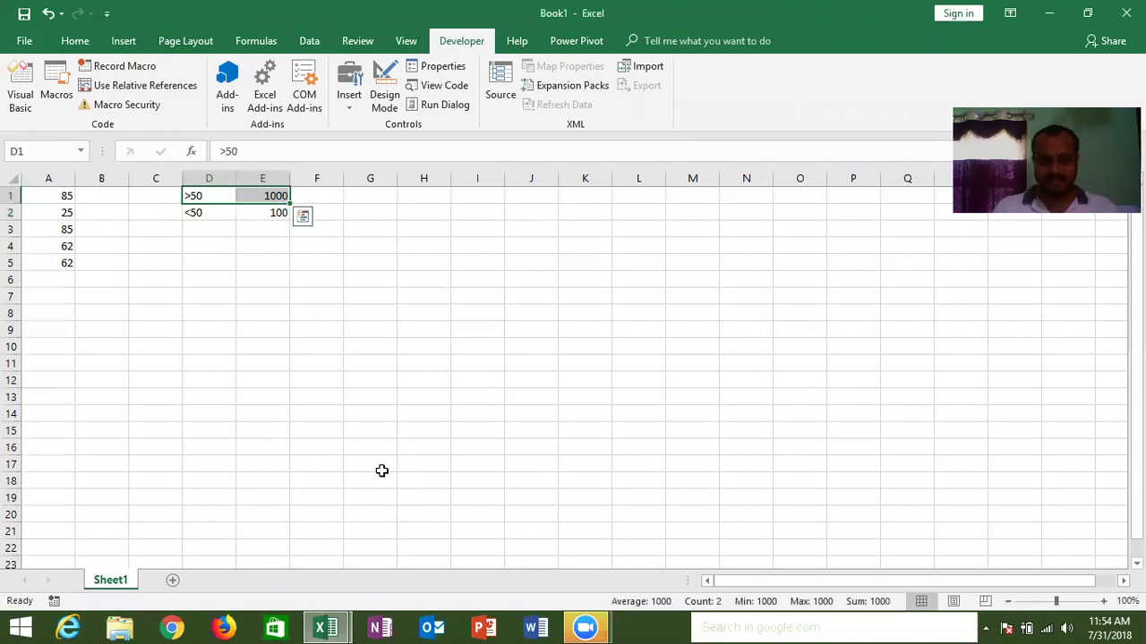
pyautogui.hotkey('shift', 'Left')
pyautogui.hotkey('shift', 'Down')
pyautogui.hotkey('shift', 'Up')
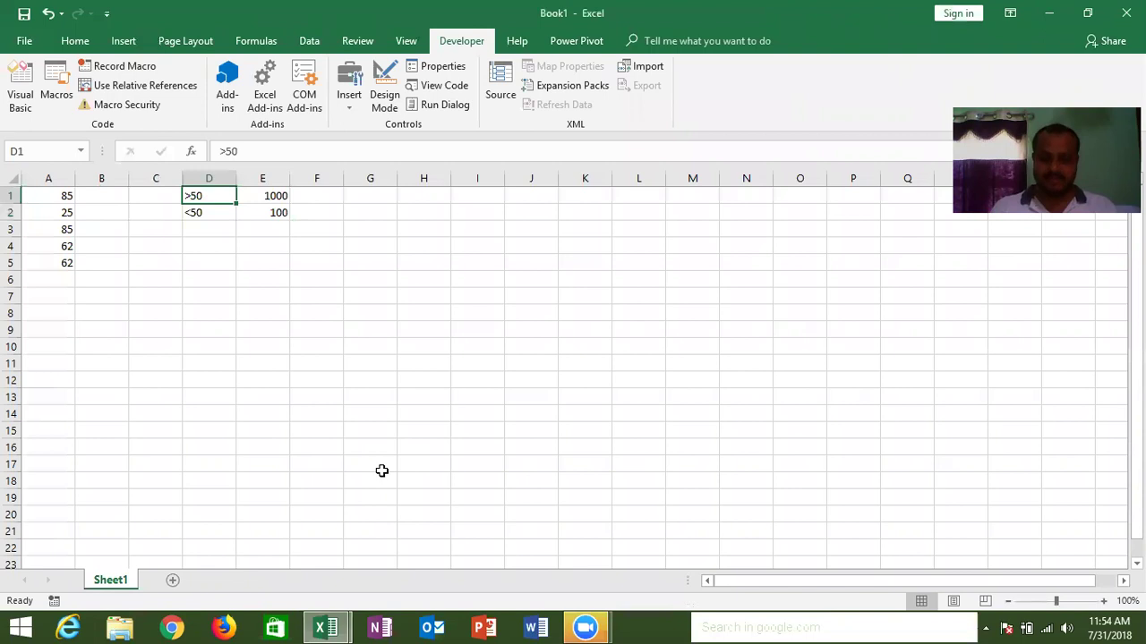
pyautogui.press('Down')
pyautogui.press('Down')
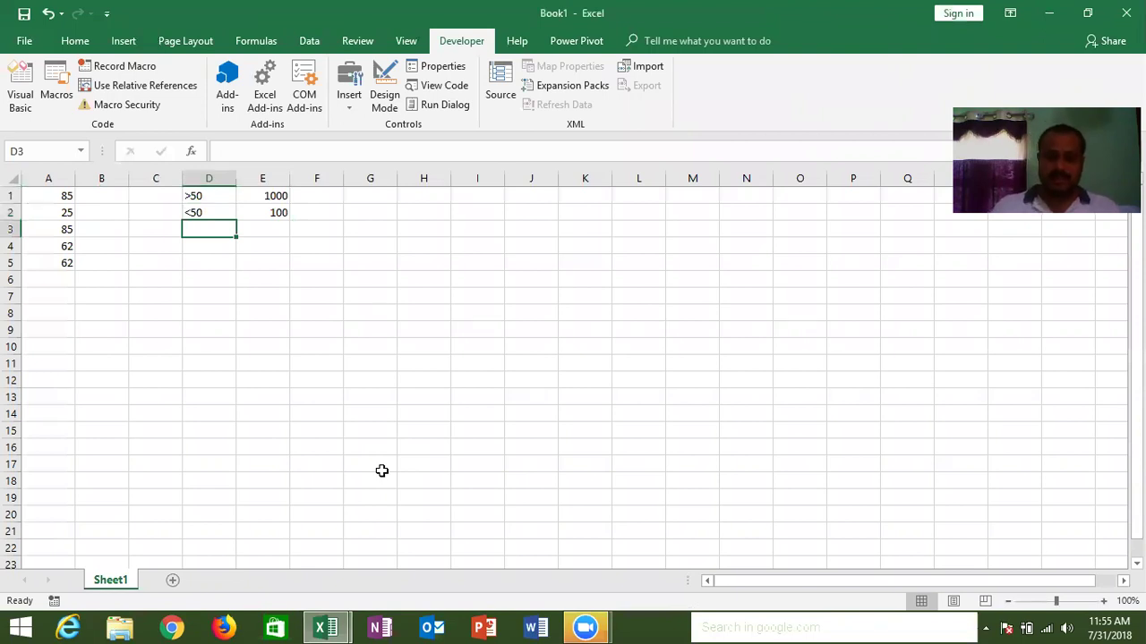
pyautogui.write('>85-')
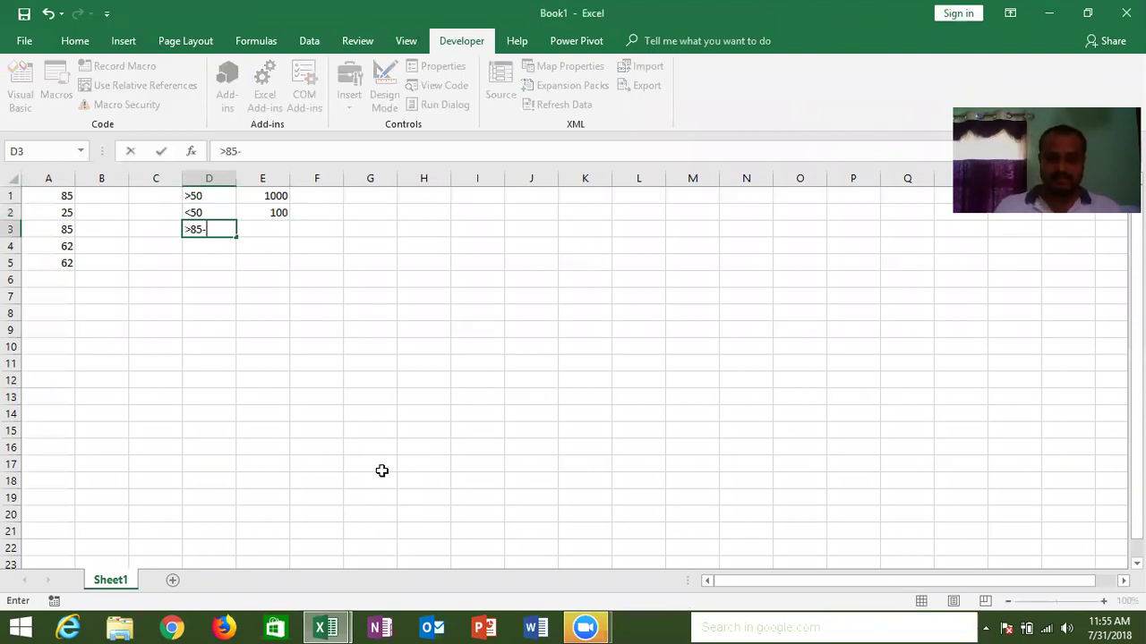
pyautogui.press('BackSpace')
pyautogui.write('to ')
pyautogui.write('95')
pyautogui.press('Return')
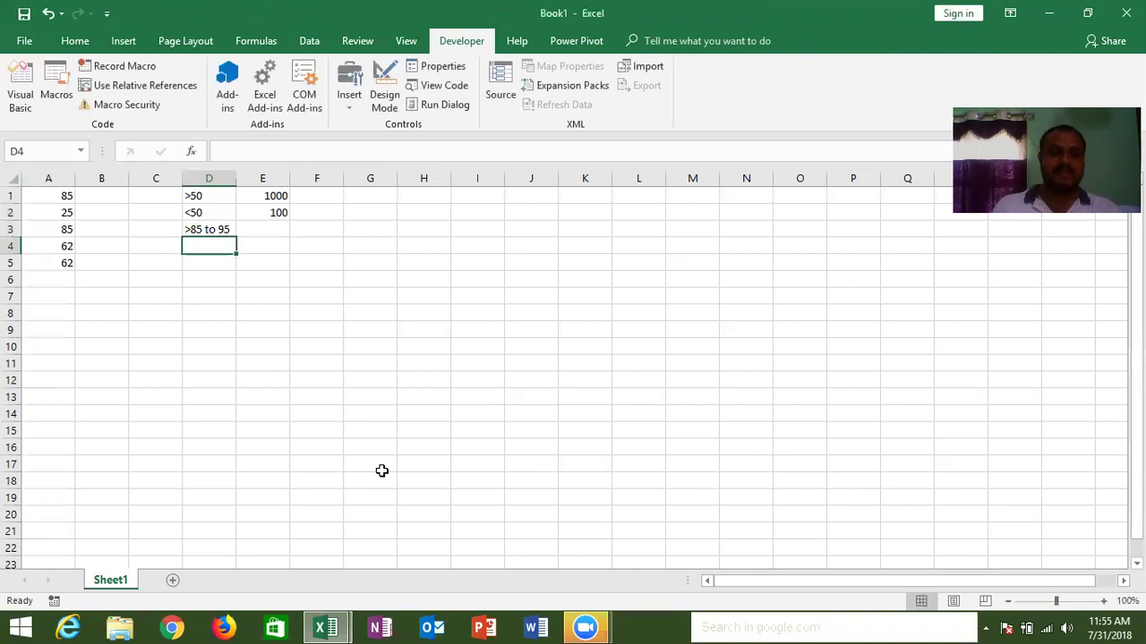
# Step: Put the value 800 in E3 beside the new label
pyautogui.press('Up')
pyautogui.press('Right')
pyautogui.write('800')
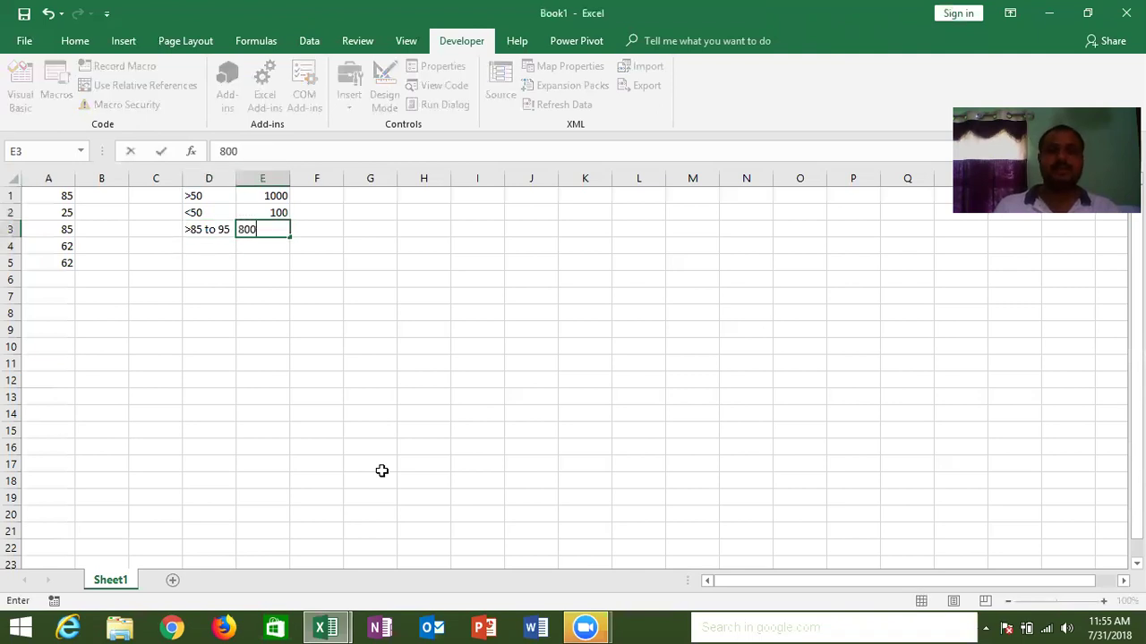
pyautogui.press('Return')
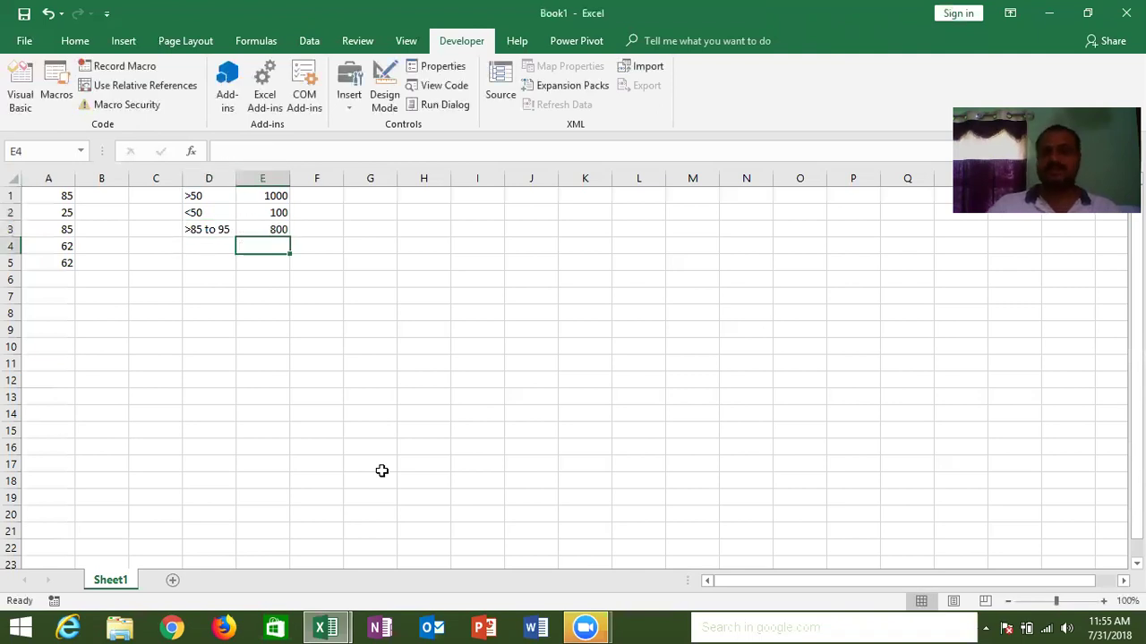
pyautogui.hotkey('alt', 'F11')
# Step: Declare Sub rr_2() with its End Sub at the end of Module1
pyautogui.press('Down')
pyautogui.press('Down')
pyautogui.press('Down')
pyautogui.press('Down')
pyautogui.press('Down')
pyautogui.press('Down')
pyautogui.write('sub rr_')
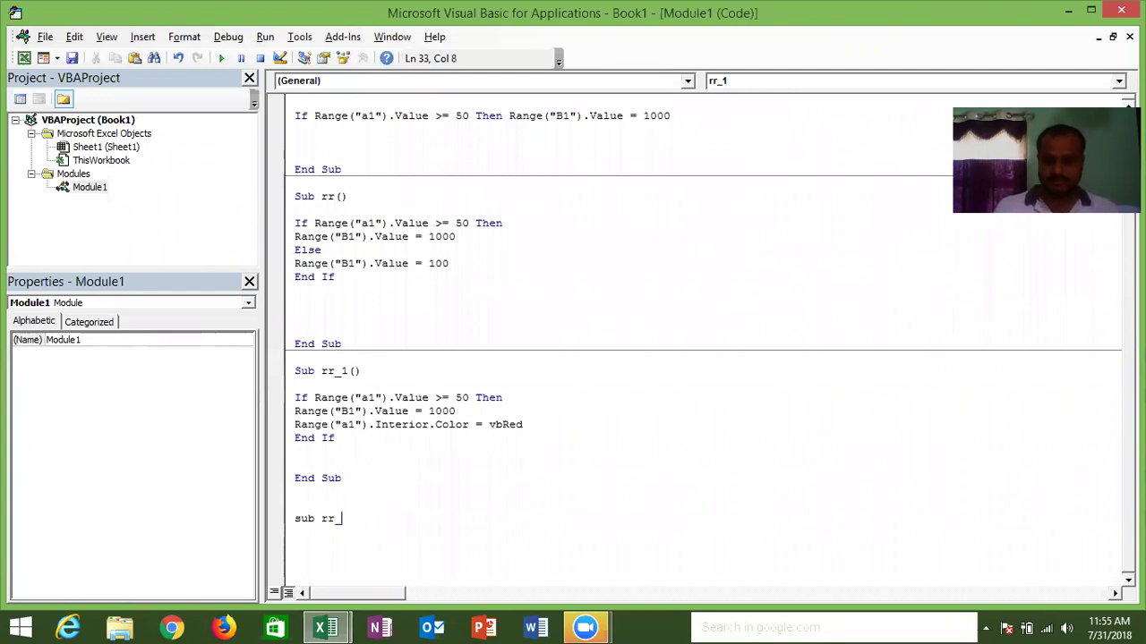
pyautogui.write('2()')
pyautogui.press('Return')
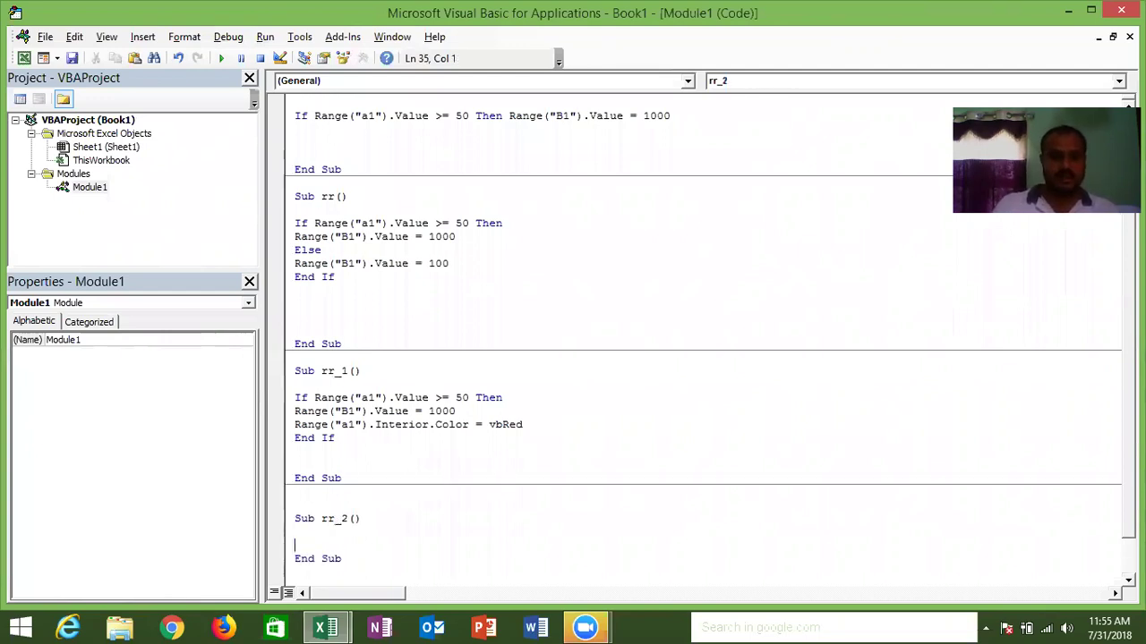
pyautogui.press('Return')
pyautogui.press('Return')
pyautogui.press('Return')
pyautogui.press('Return')
pyautogui.press('Down')
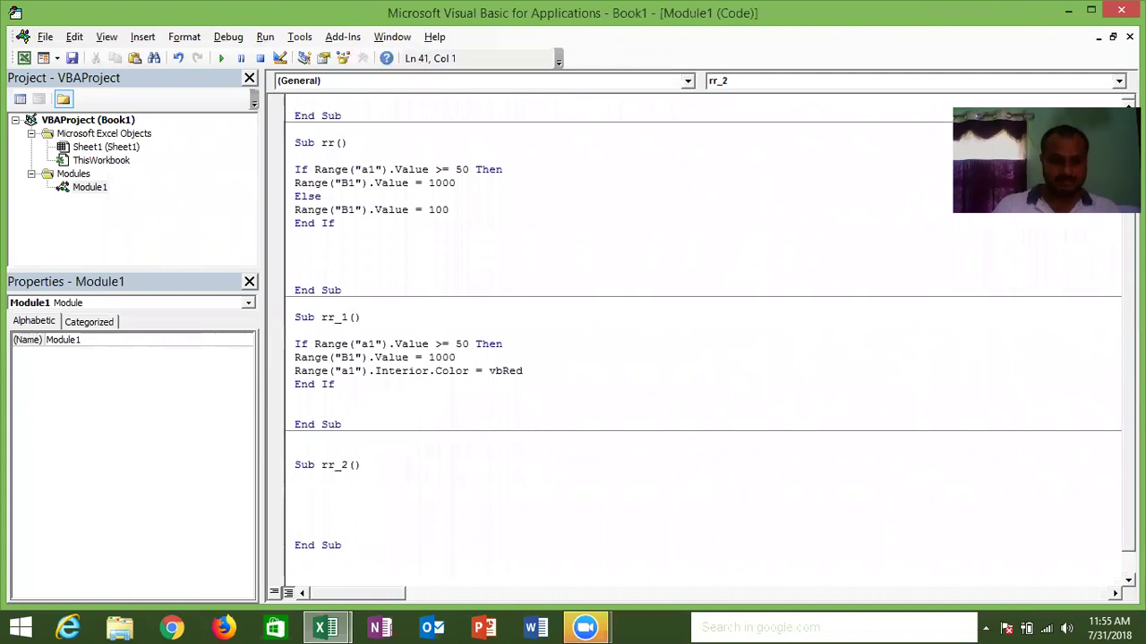
pyautogui.press('Down')
pyautogui.press('Down')
pyautogui.press('Down')
pyautogui.press('Down')
pyautogui.press('Down')
pyautogui.press('Down')
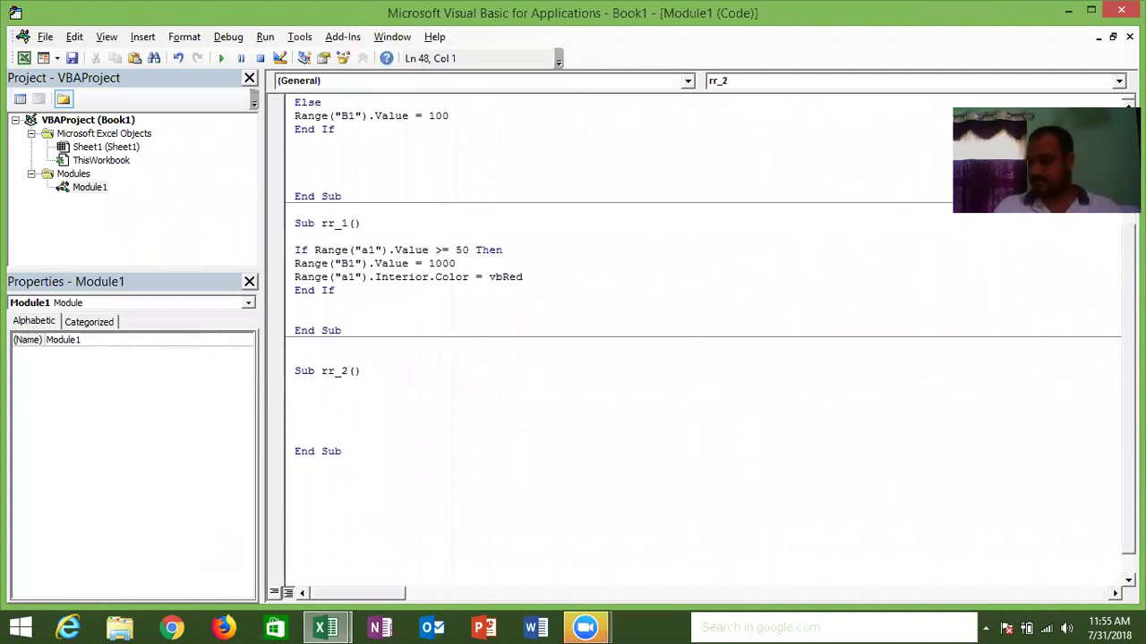
pyautogui.press('Up')
pyautogui.press('Up')
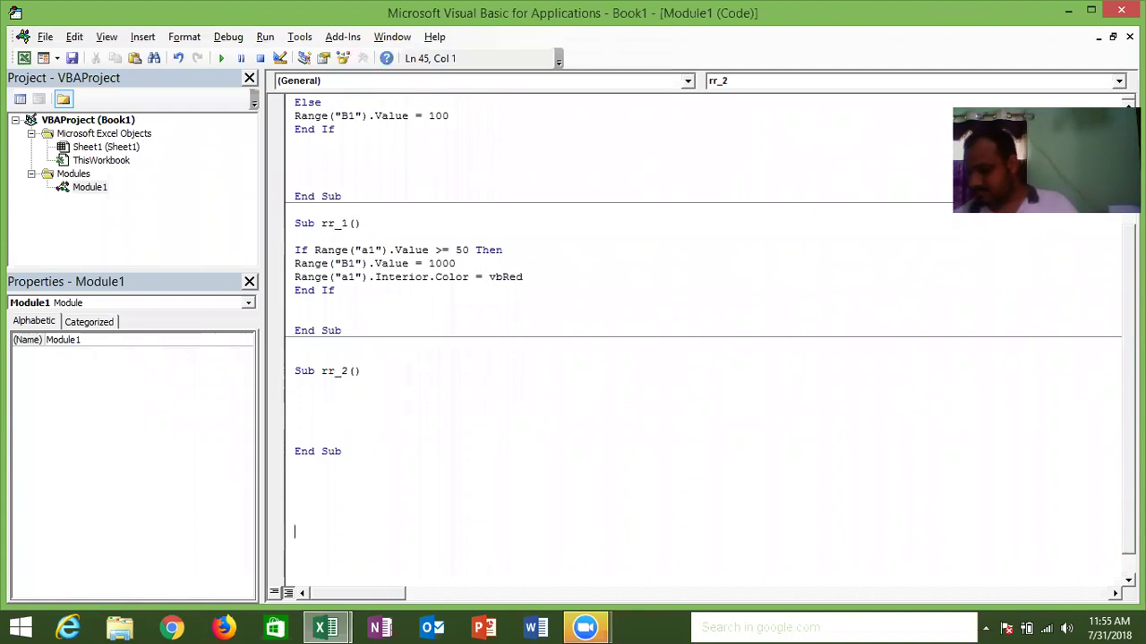
# Step: Start a trial If Range("A1").Value line inside rr_2, then erase it
pyautogui.click(327, 386)
pyautogui.press('Return')
pyautogui.write('if ')
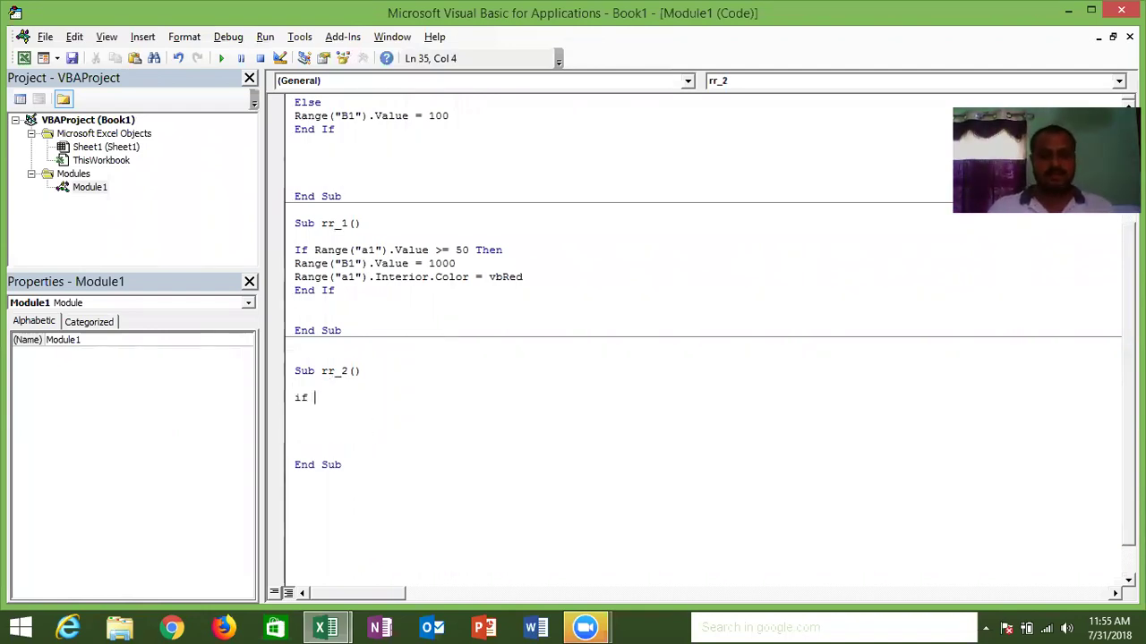
pyautogui.write('range(')
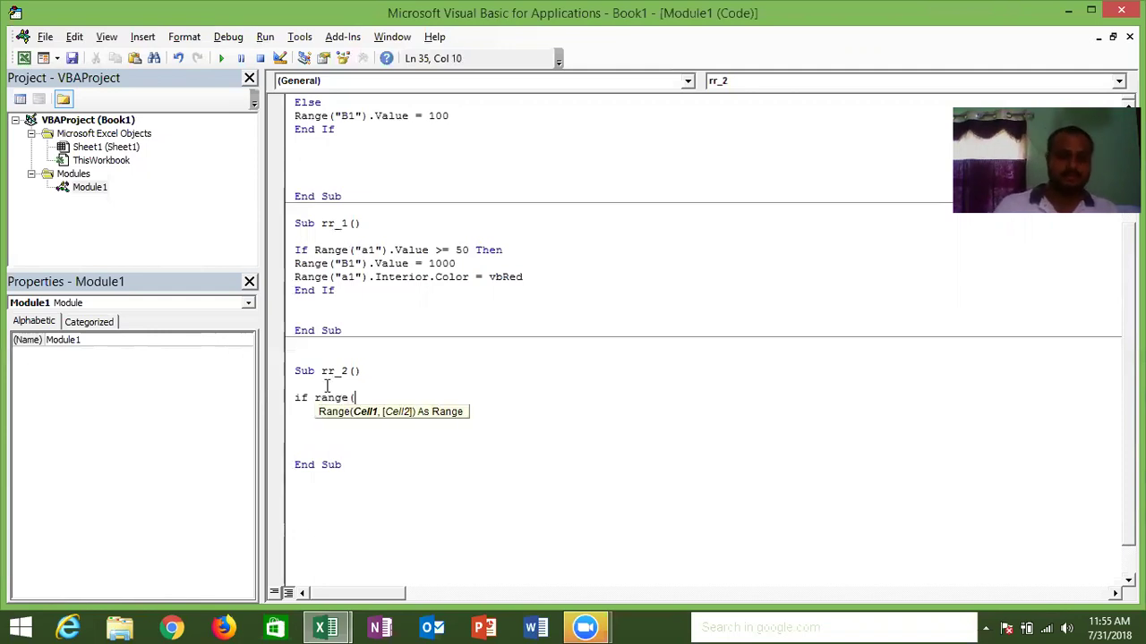
pyautogui.write('"A1')
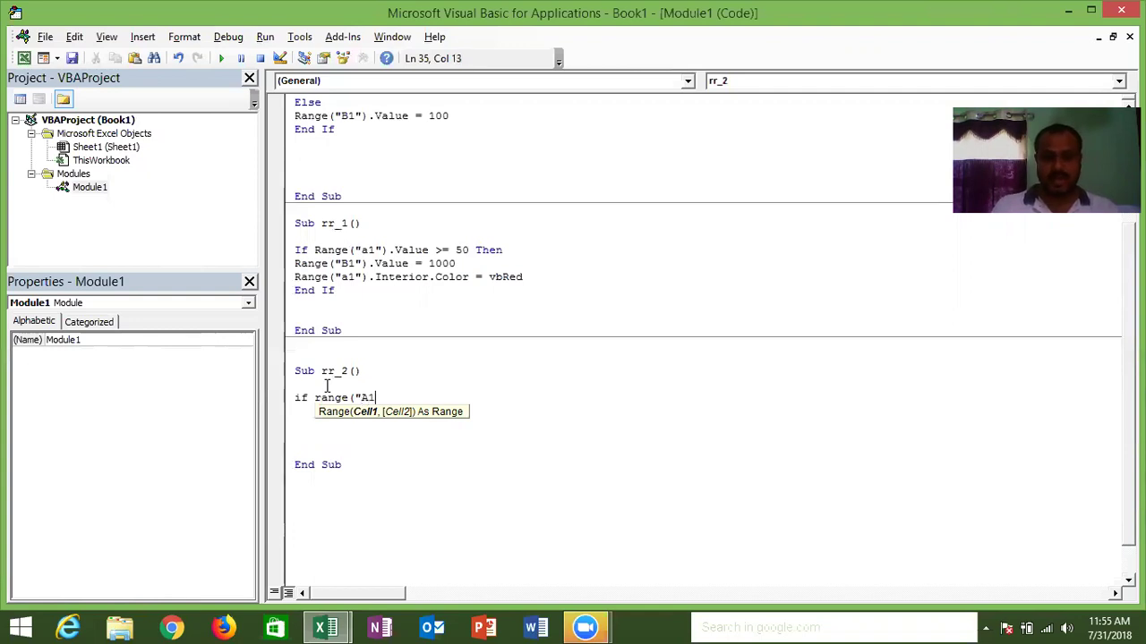
pyautogui.write('")')
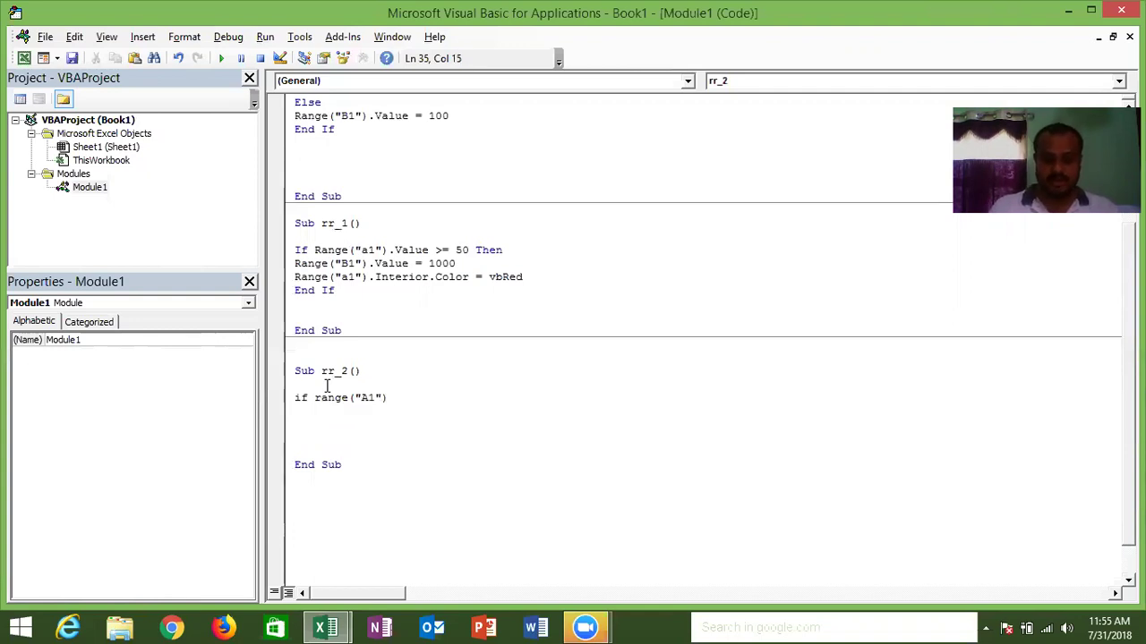
pyautogui.write('.v')
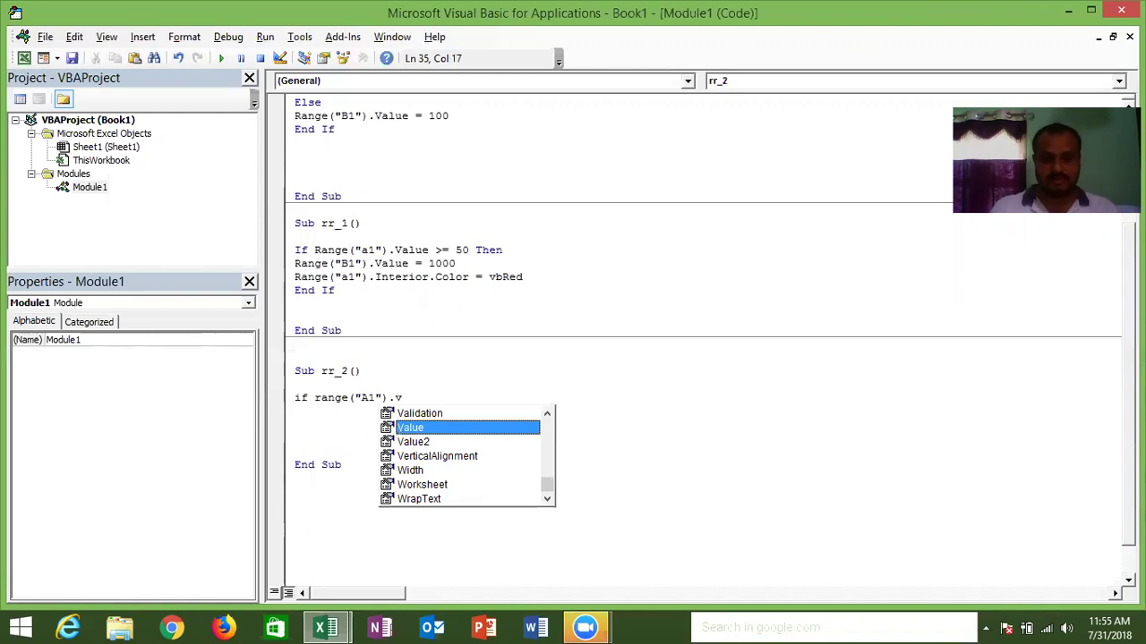
pyautogui.press('Tab')
pyautogui.press('BackSpace')
pyautogui.press('BackSpace')
pyautogui.press('BackSpace')
pyautogui.press('BackSpace')
pyautogui.press('BackSpace')
pyautogui.press('BackSpace')
pyautogui.press('BackSpace')
pyautogui.press('BackSpace')
pyautogui.press('BackSpace')
pyautogui.press('BackSpace')
pyautogui.press('BackSpace')
pyautogui.press('BackSpace')
# Step: Declare Dim r As Long on the first line of rr_2
pyautogui.press('Return')
pyautogui.press('Up')
pyautogui.press('Up')
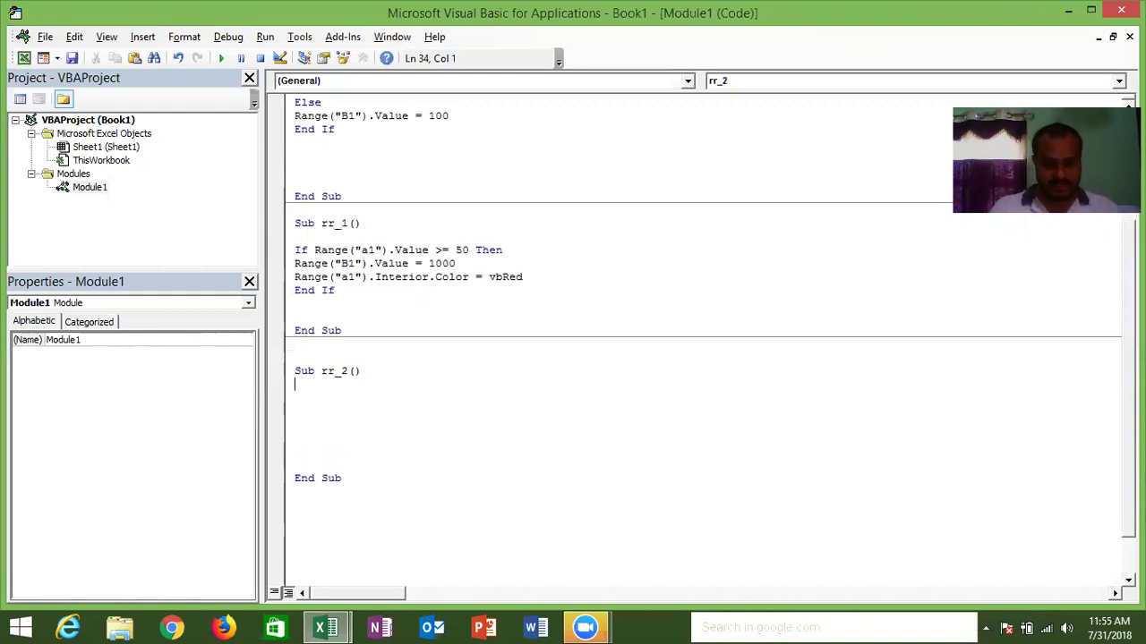
pyautogui.write('dim r as l')
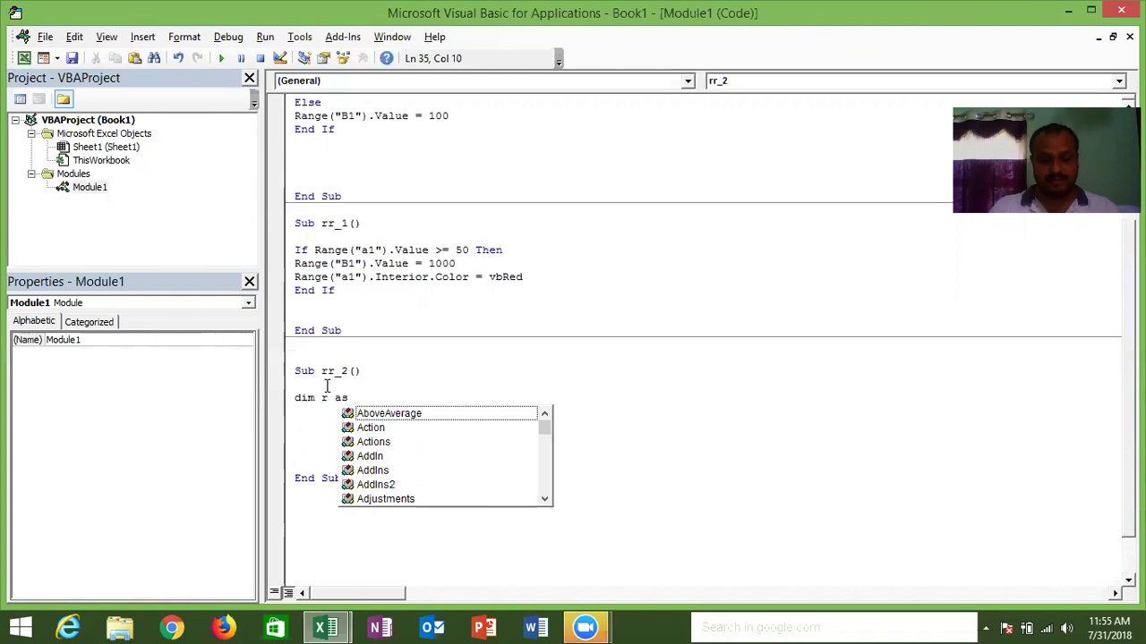
pyautogui.write('o')
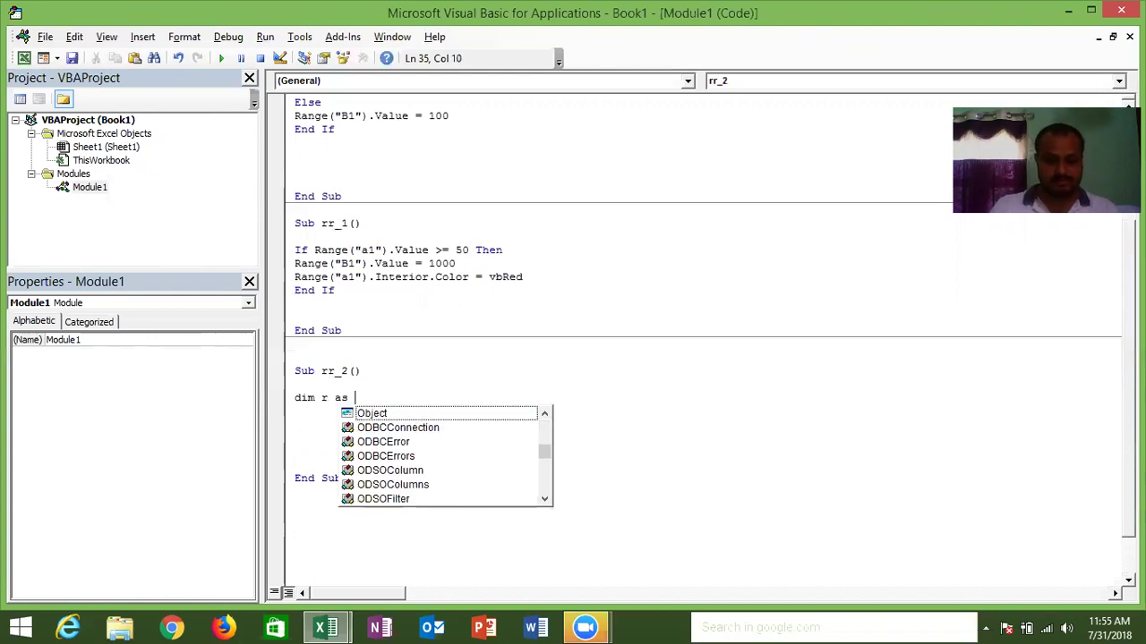
pyautogui.press('BackSpace')
pyautogui.write('lon')
pyautogui.press('Tab')
pyautogui.press('Return')
pyautogui.press('Return')
# Step: Add r = Range("A1").Value and If r >= 85 And r <= 95 Then Range("B1").Value = 800
pyautogui.write('r=range(')
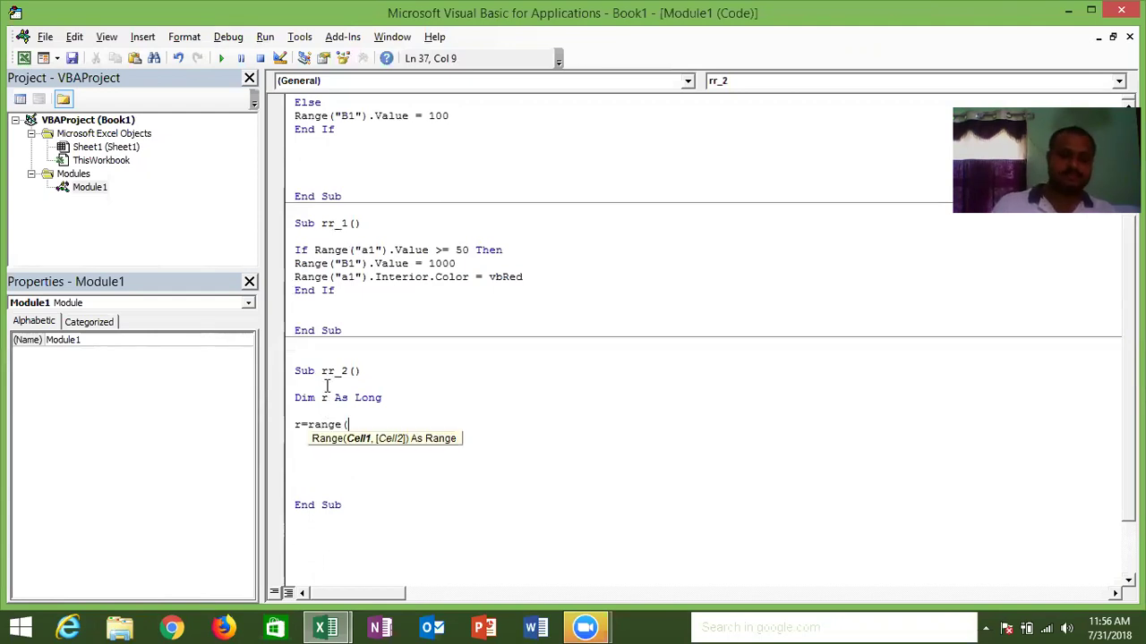
pyautogui.write('"A1").v')
pyautogui.press('Down')
pyautogui.press('Return')
pyautogui.press('Return')
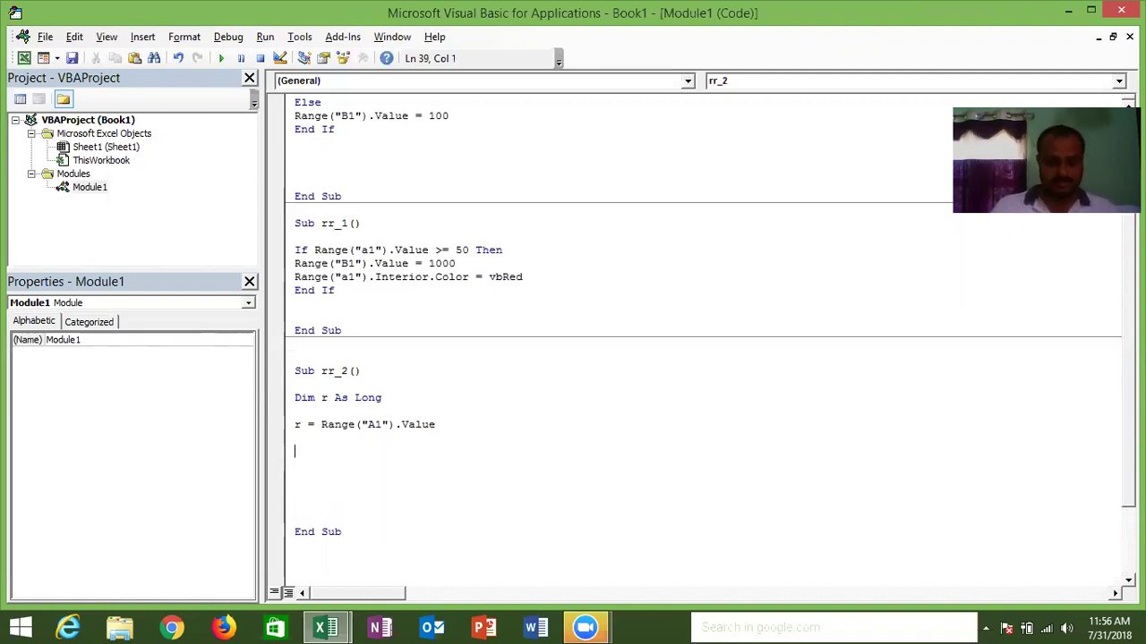
pyautogui.write('if r')
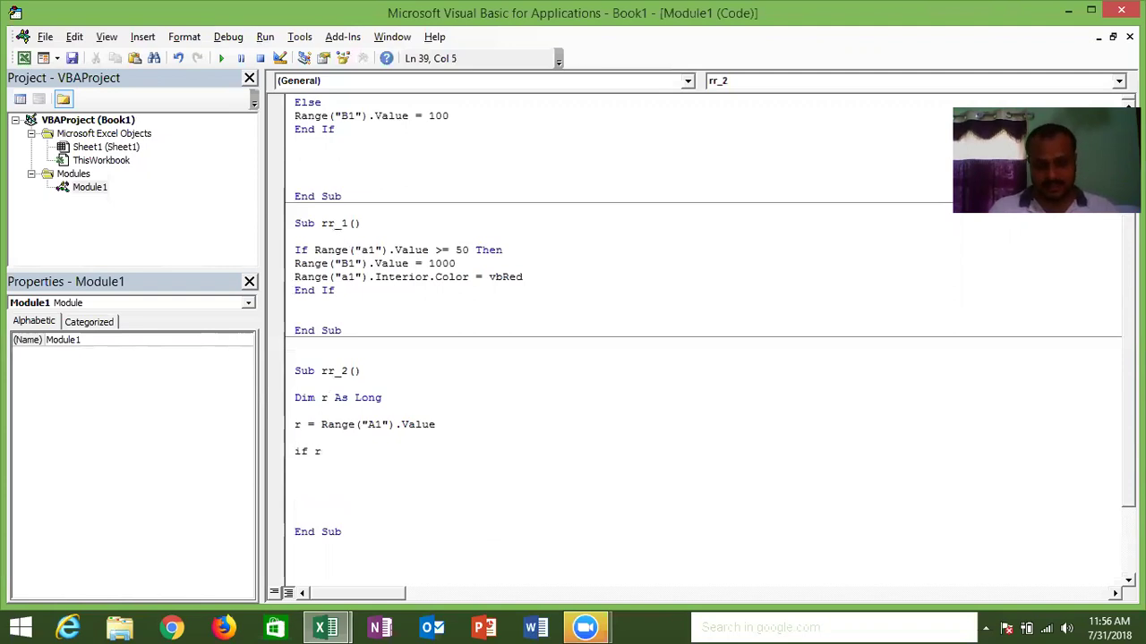
pyautogui.write('>=')
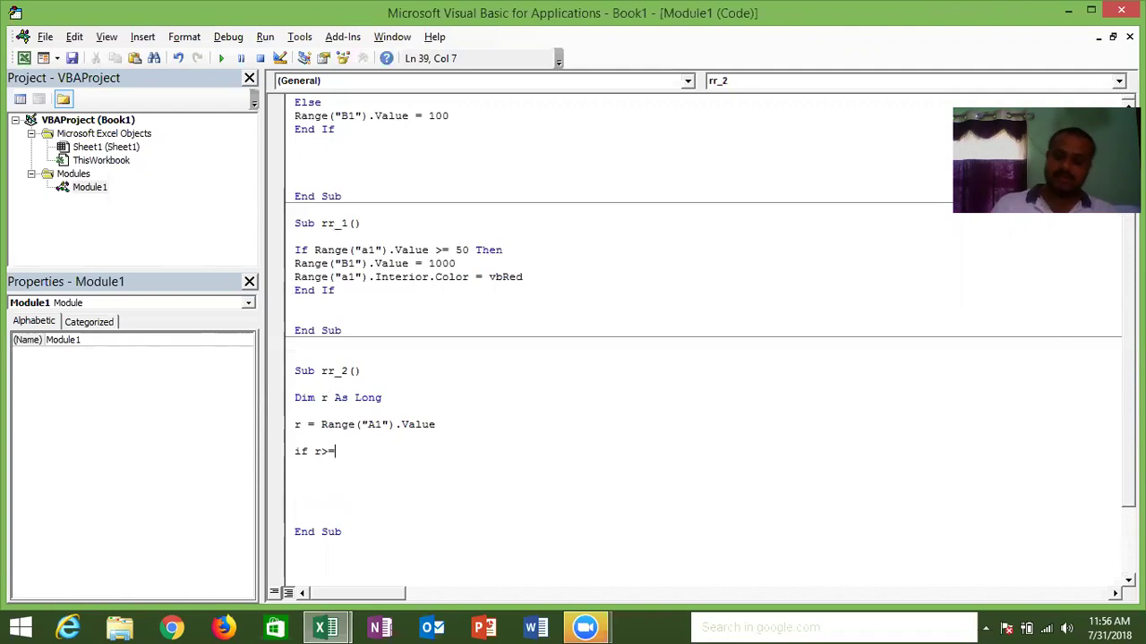
pyautogui.write('85 ')
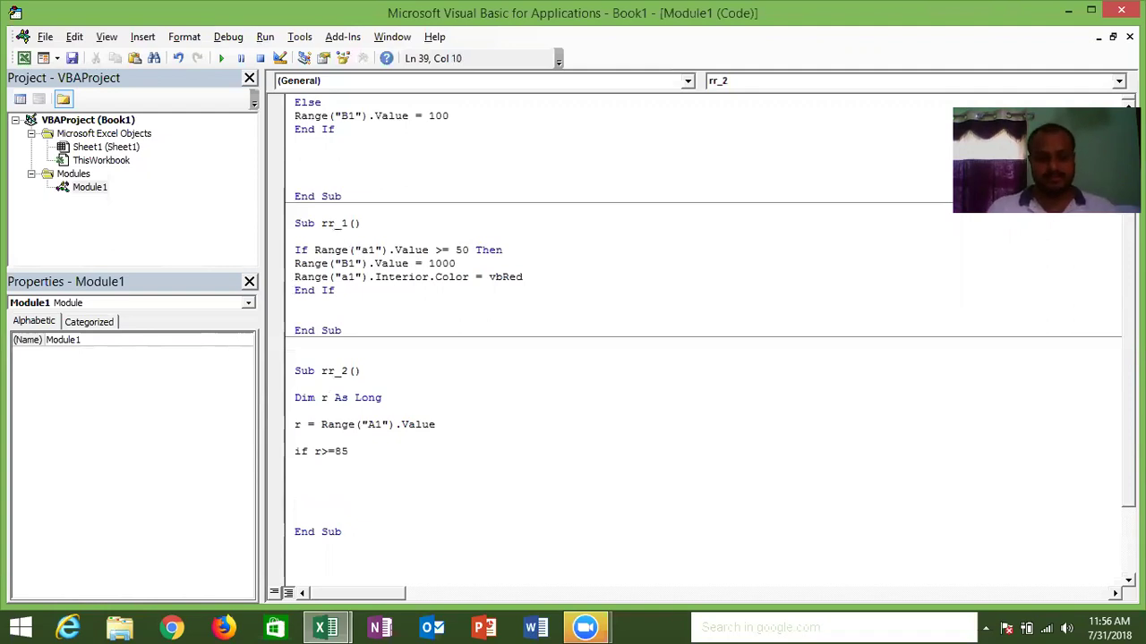
pyautogui.write('and ')
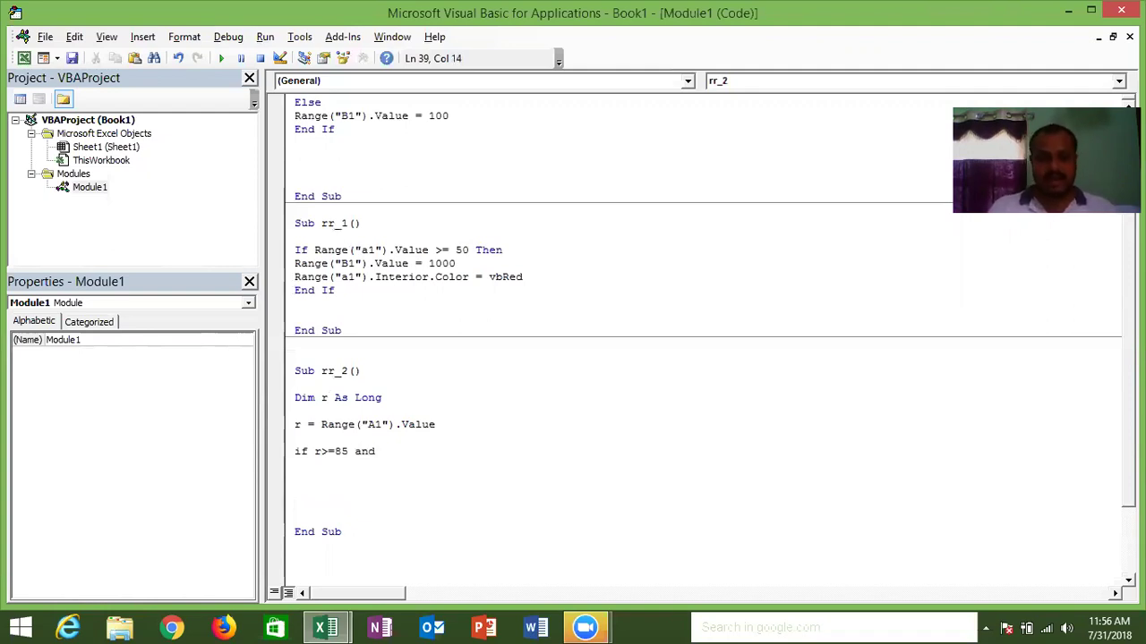
pyautogui.write('r<=')
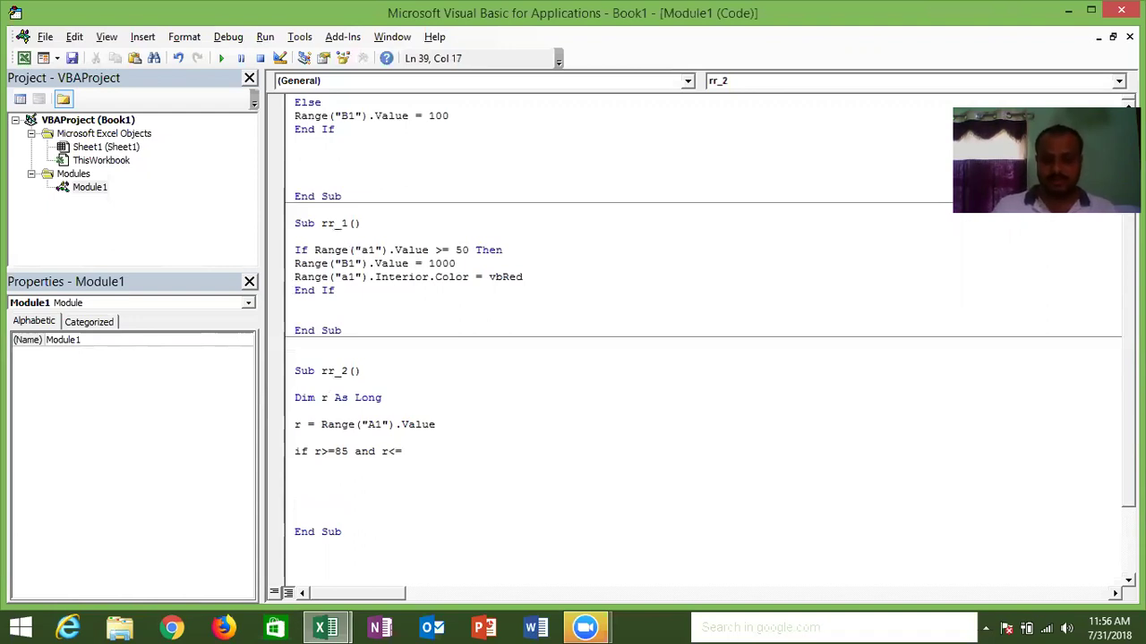
pyautogui.write('95 then ')
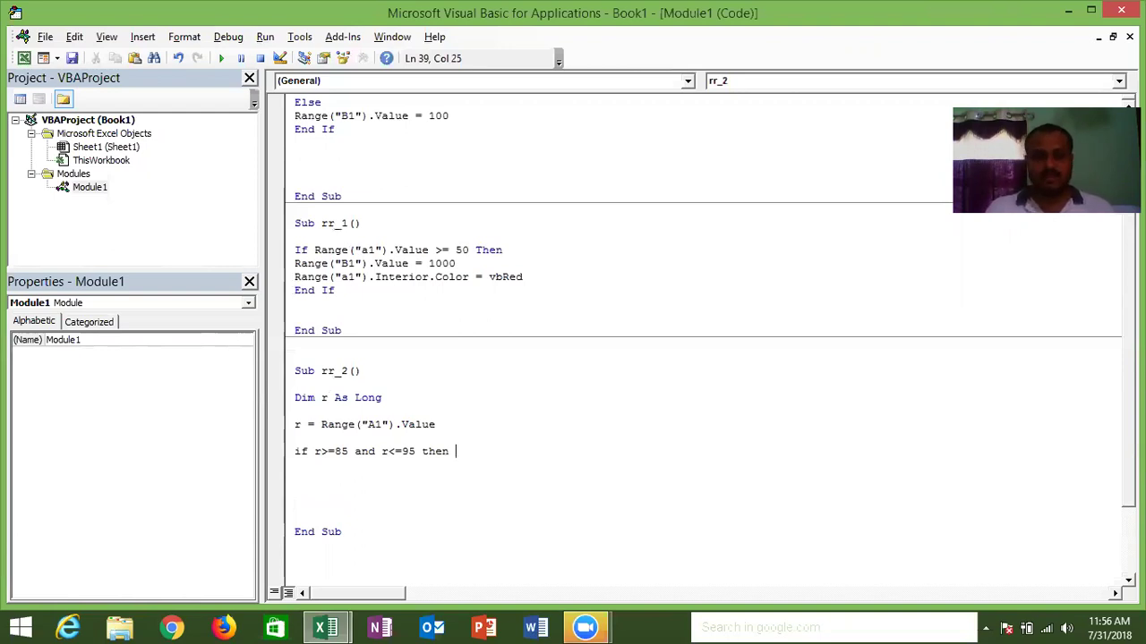
pyautogui.write('range(')
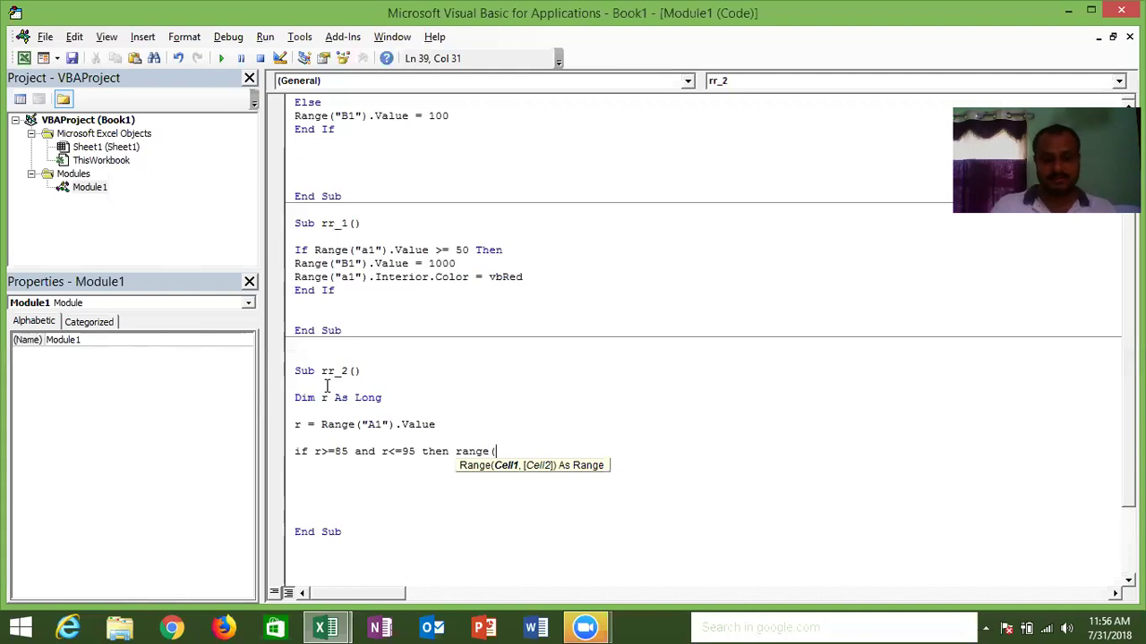
pyautogui.write('"B1')
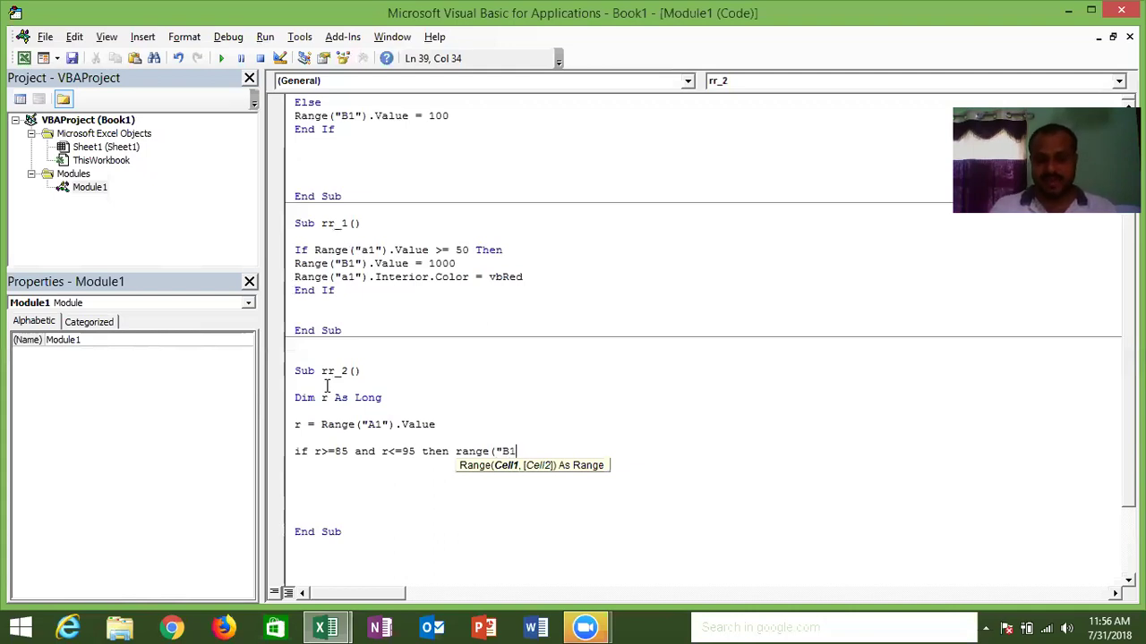
pyautogui.write('").v')
pyautogui.press('Tab')
pyautogui.write('= 800')
pyautogui.press('Return')
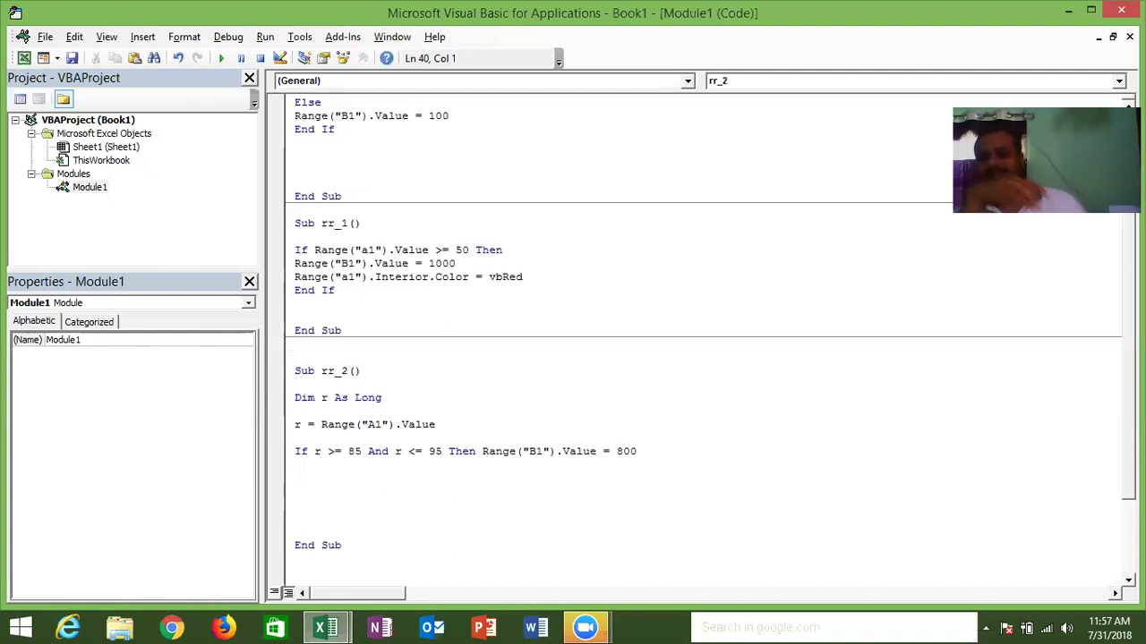
pyautogui.click(295, 478)
# Step: Enter 7/1 in I1 and fill it down to I12, giving 1-Jul through 12-Jul
pyautogui.press('Down')
pyautogui.press('Down')
pyautogui.press('Down')
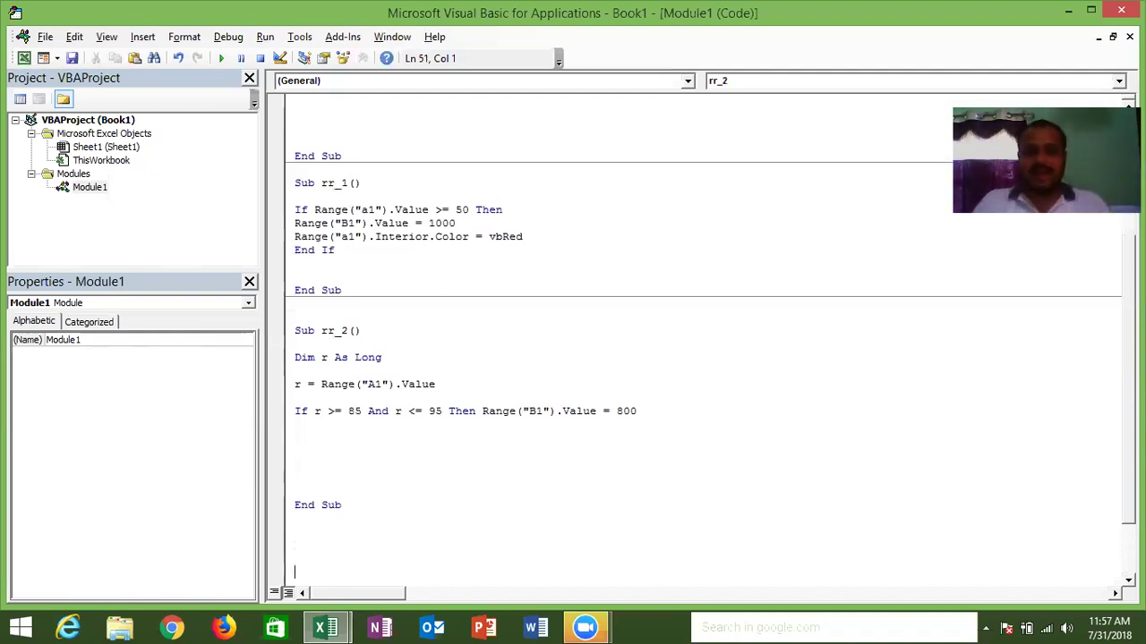
pyautogui.press('Down')
pyautogui.press('Down')
pyautogui.press('Down')
pyautogui.hotkey('alt', 'F11')
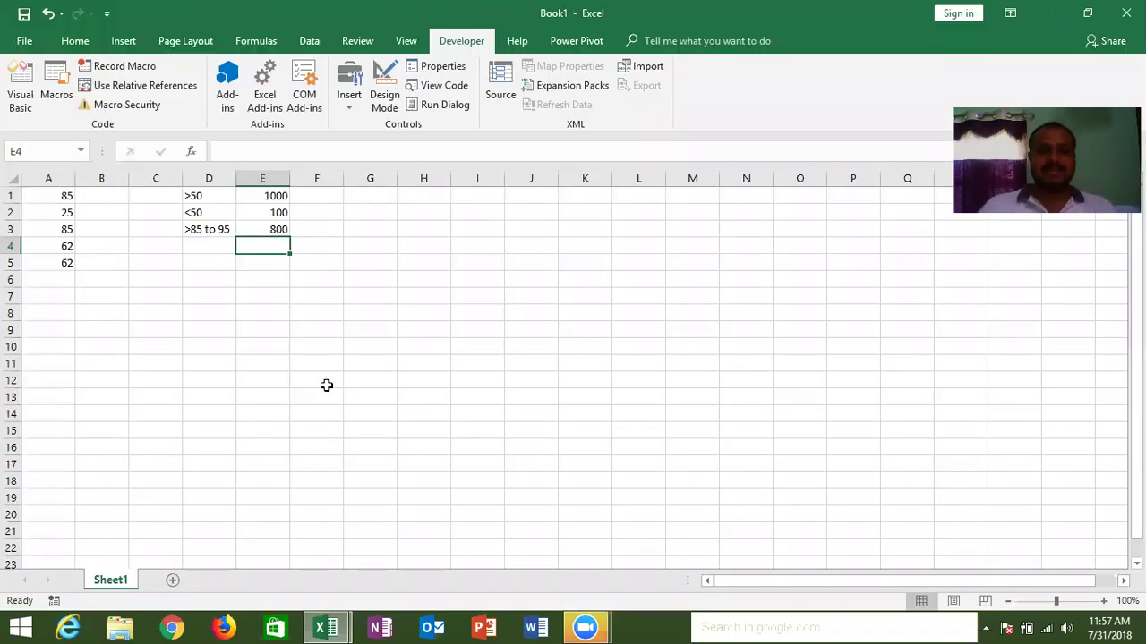
pyautogui.click(477, 201)
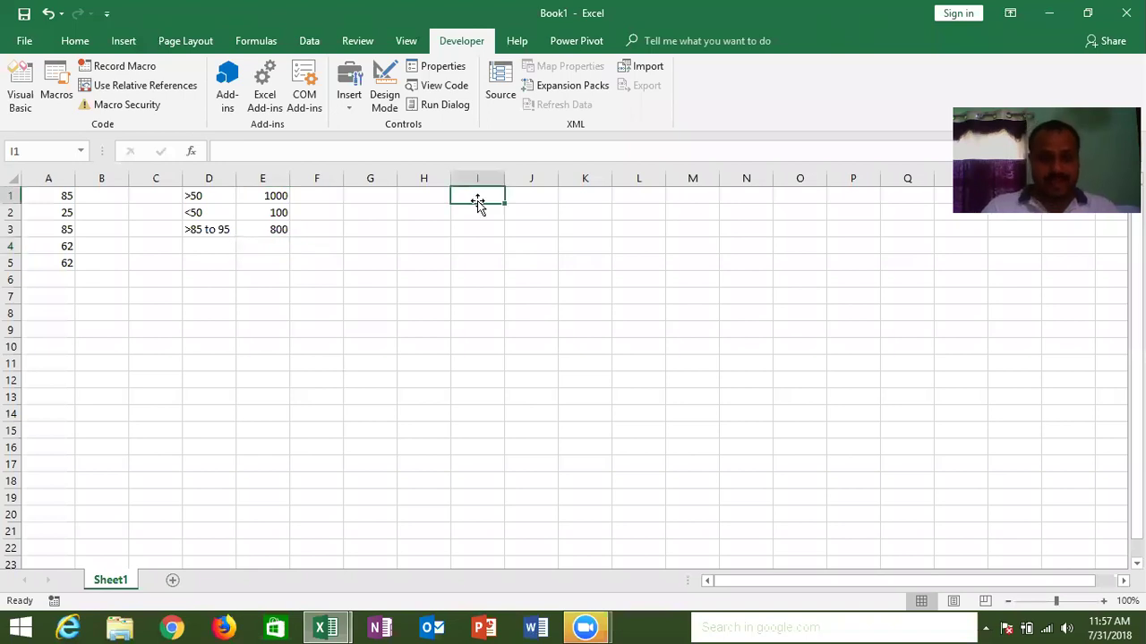
pyautogui.write('1')
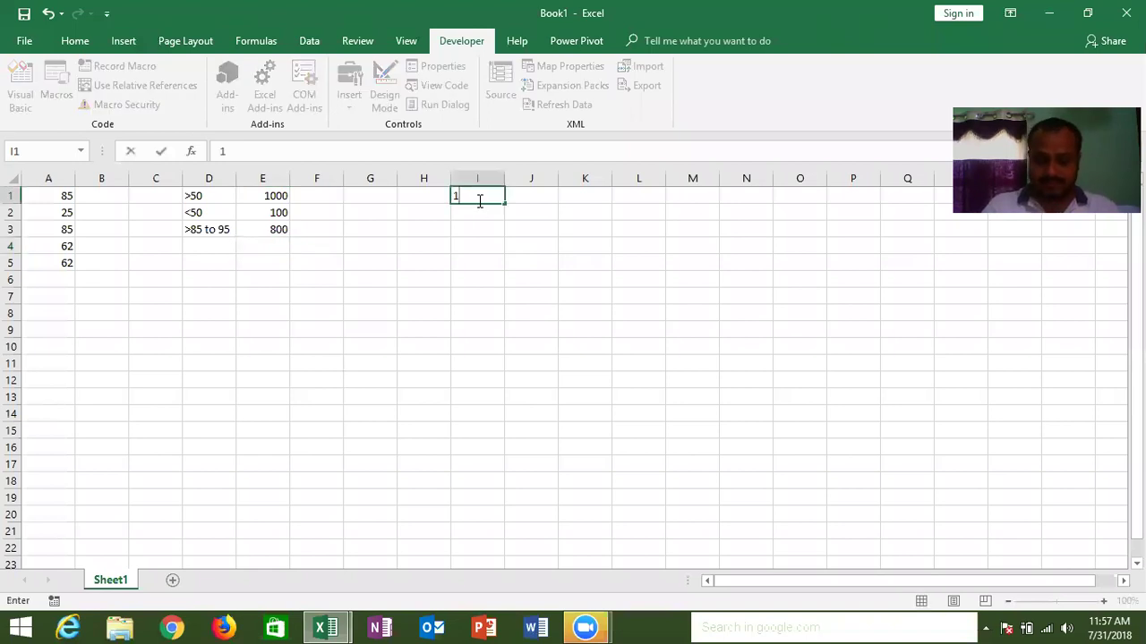
pyautogui.write('7/1')
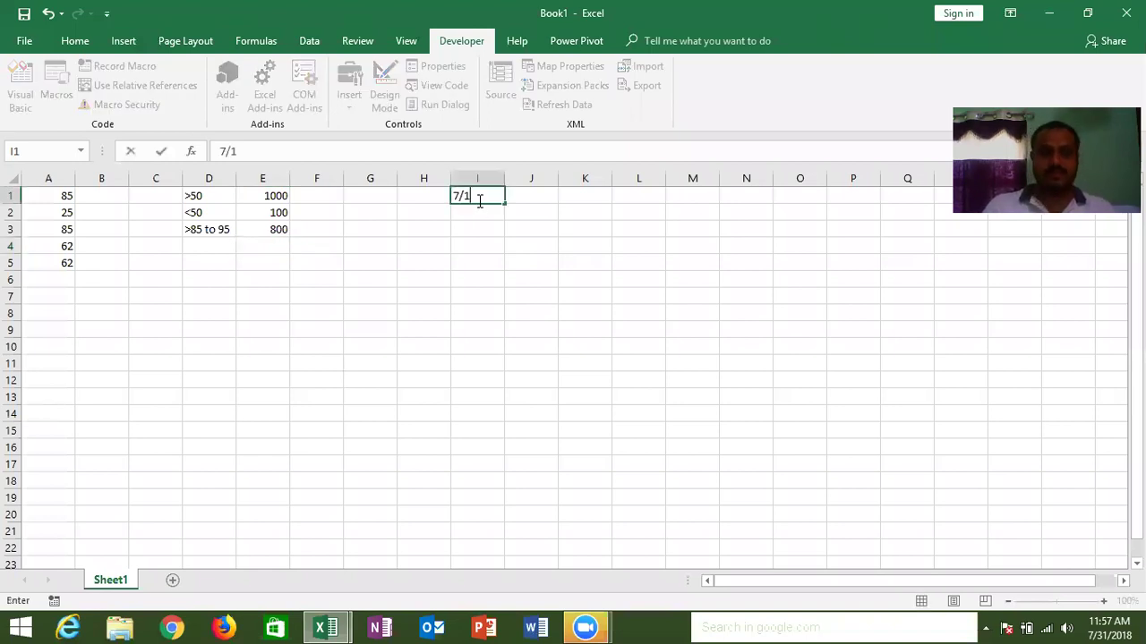
pyautogui.press('Return')
pyautogui.click(480, 194)
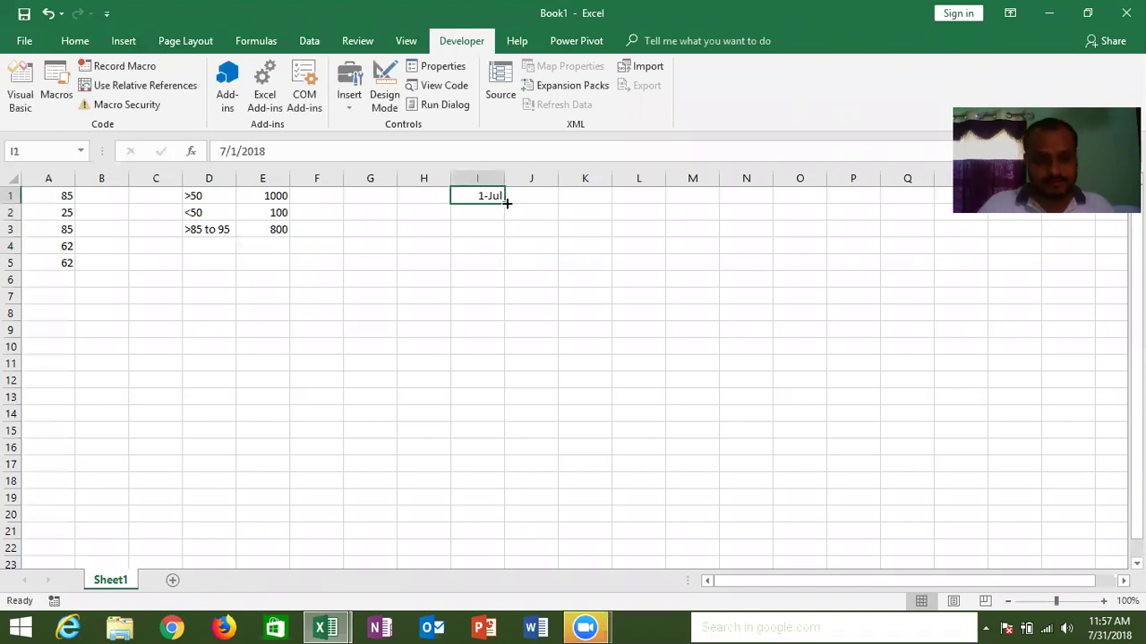
pyautogui.moveTo(504, 202); pyautogui.dragTo(516, 386)
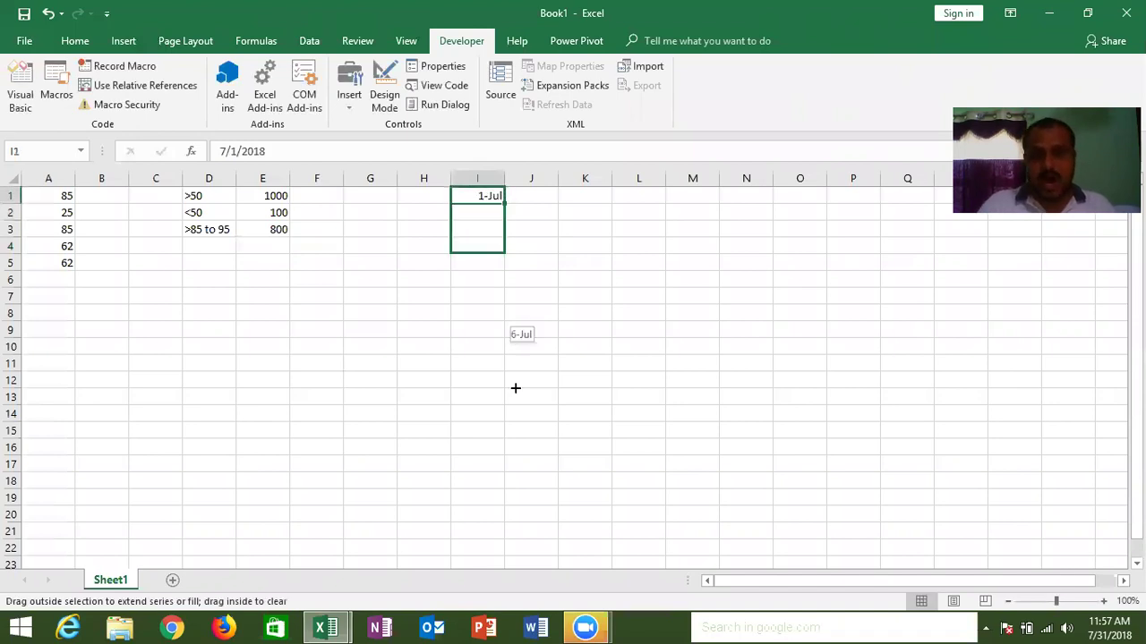
pyautogui.click(542, 193)
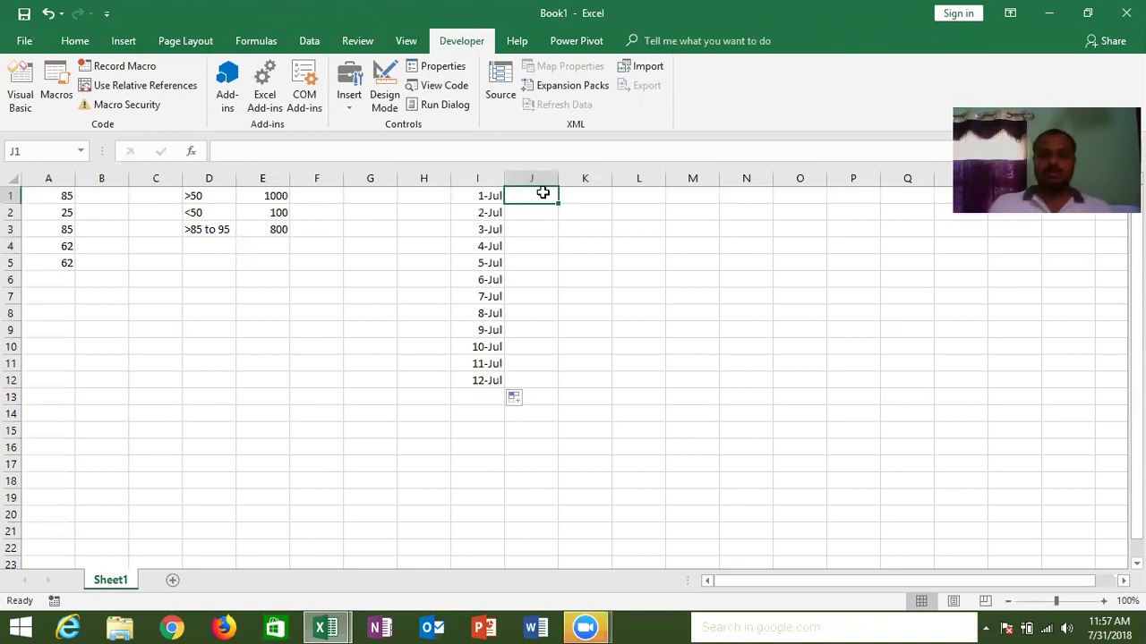
# Step: Add a new Sub rr_3() macro below rr_2
pyautogui.hotkey('alt', 'F11')
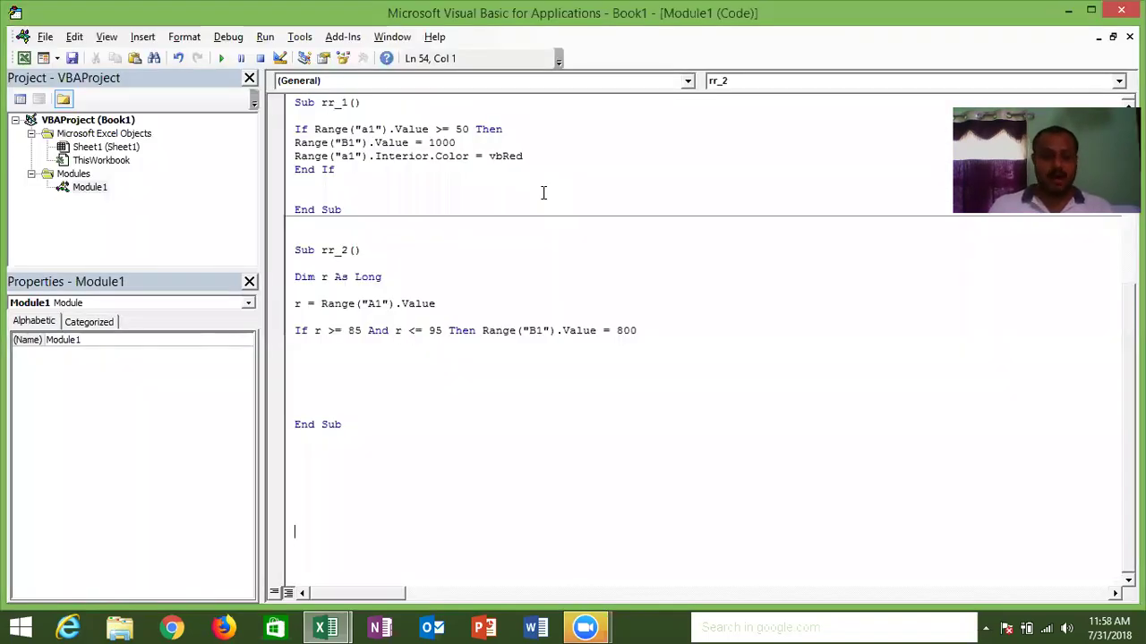
pyautogui.press('Up')
pyautogui.write('sub ')
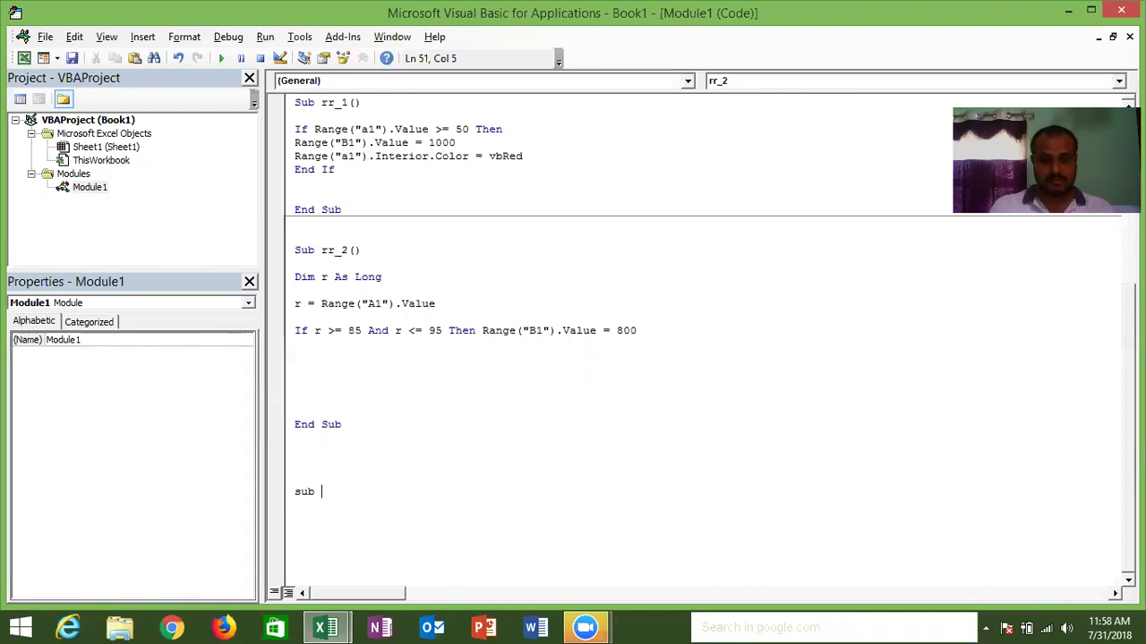
pyautogui.write('rr)')
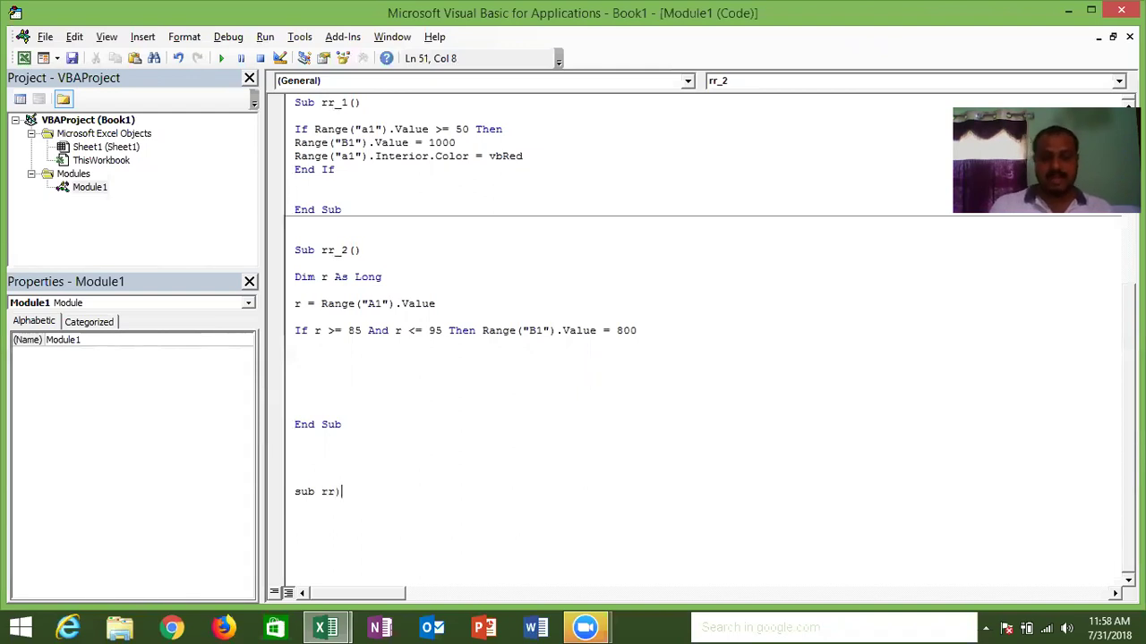
pyautogui.write('_')
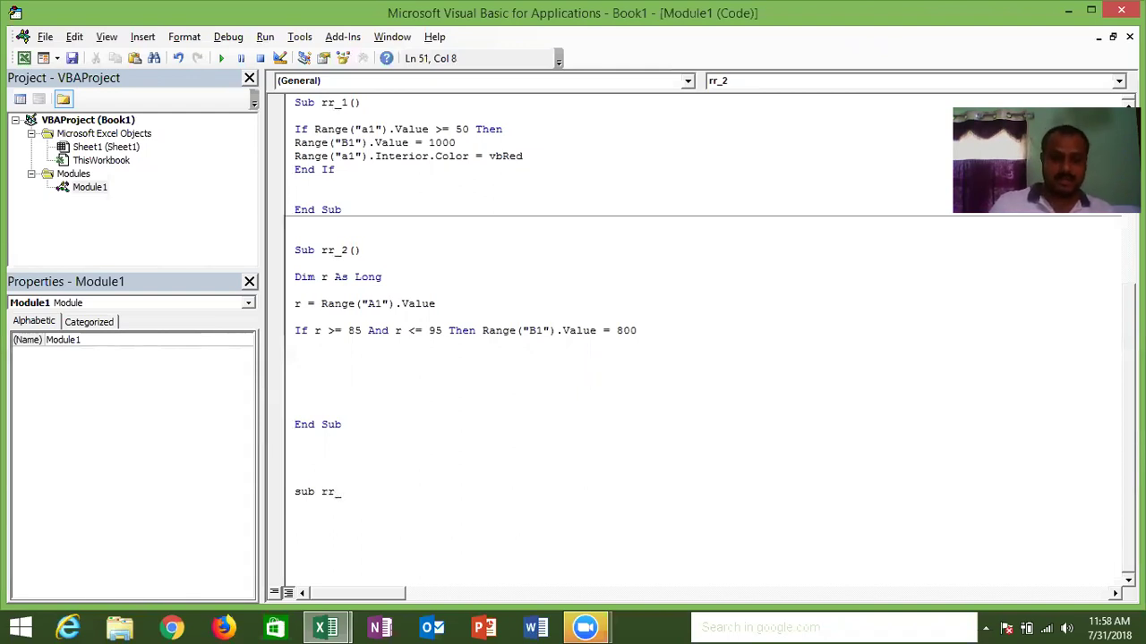
pyautogui.write('()')
pyautogui.press('Return')
pyautogui.press('Return')
pyautogui.press('Return')
pyautogui.press('Return')
pyautogui.press('Down')
pyautogui.press('Down')
pyautogui.press('Down')
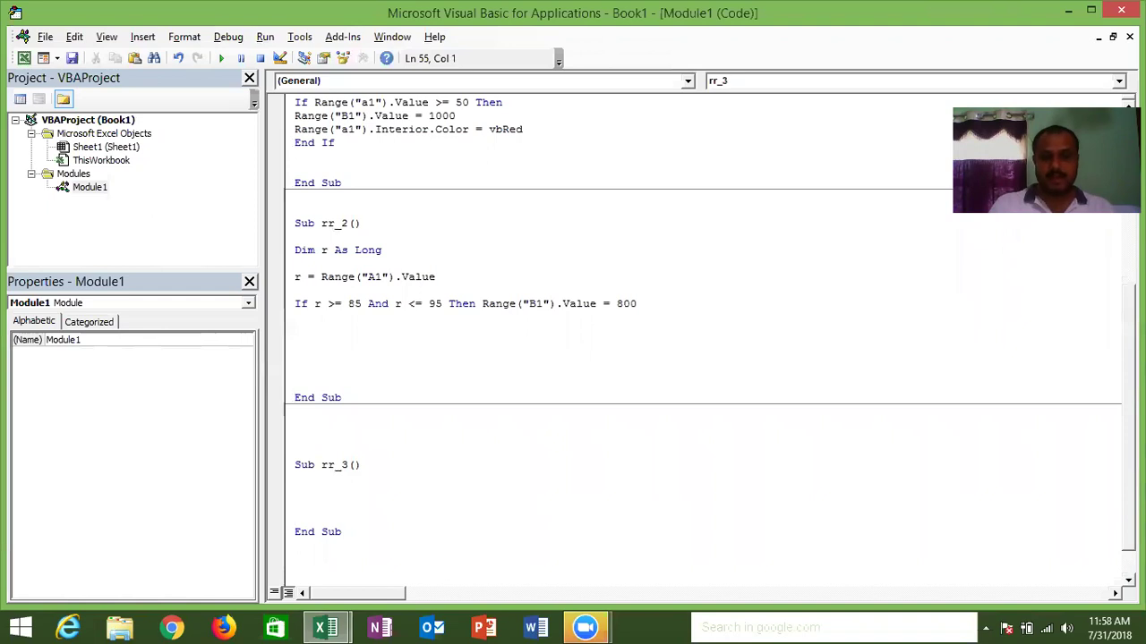
pyautogui.press('Return')
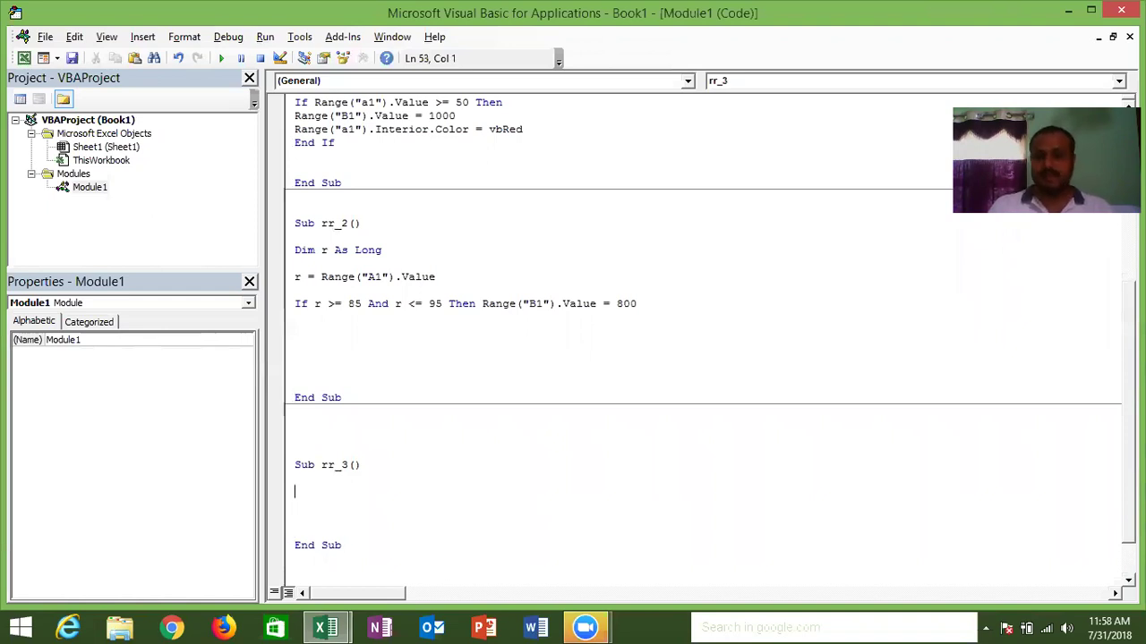
# Step: Declare Dim r As String and set r = Format(Range("i1").Value, "DDD")
pyautogui.write('dim r as')
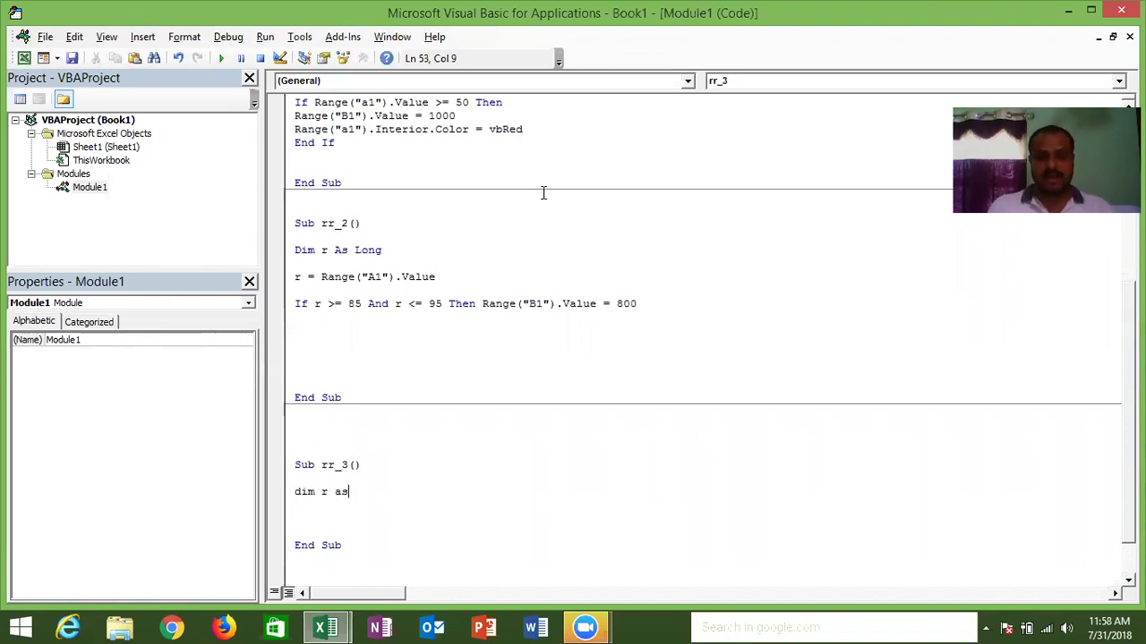
pyautogui.write(' str')
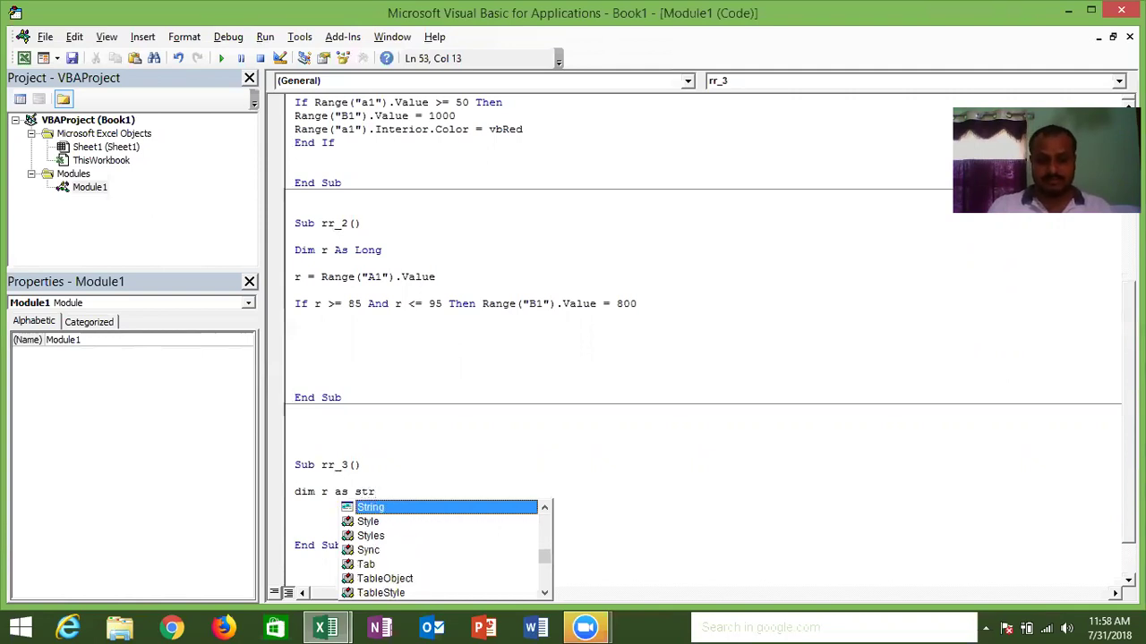
pyautogui.press('Tab')
pyautogui.press('Return')
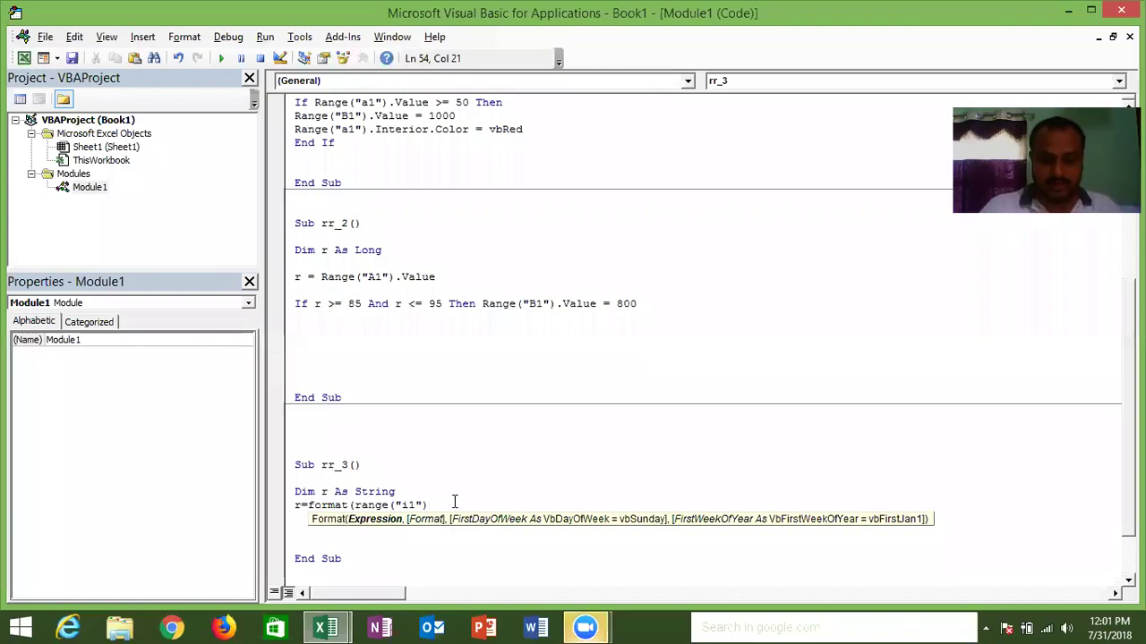
pyautogui.write('.v')
pyautogui.write('a')
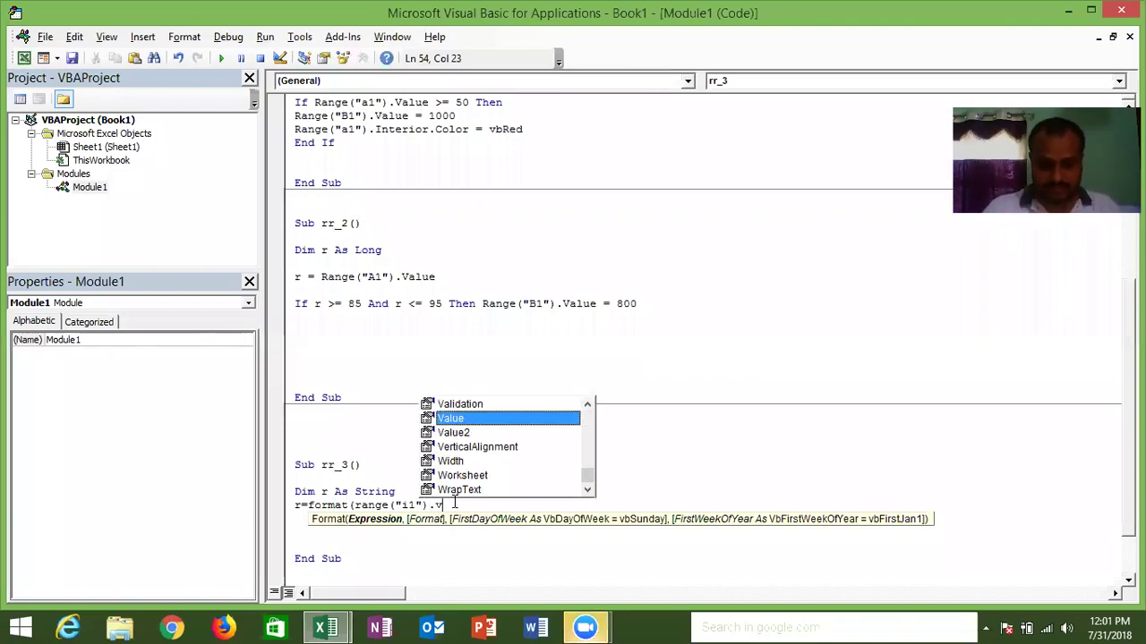
pyautogui.press('Tab')
pyautogui.write(',')
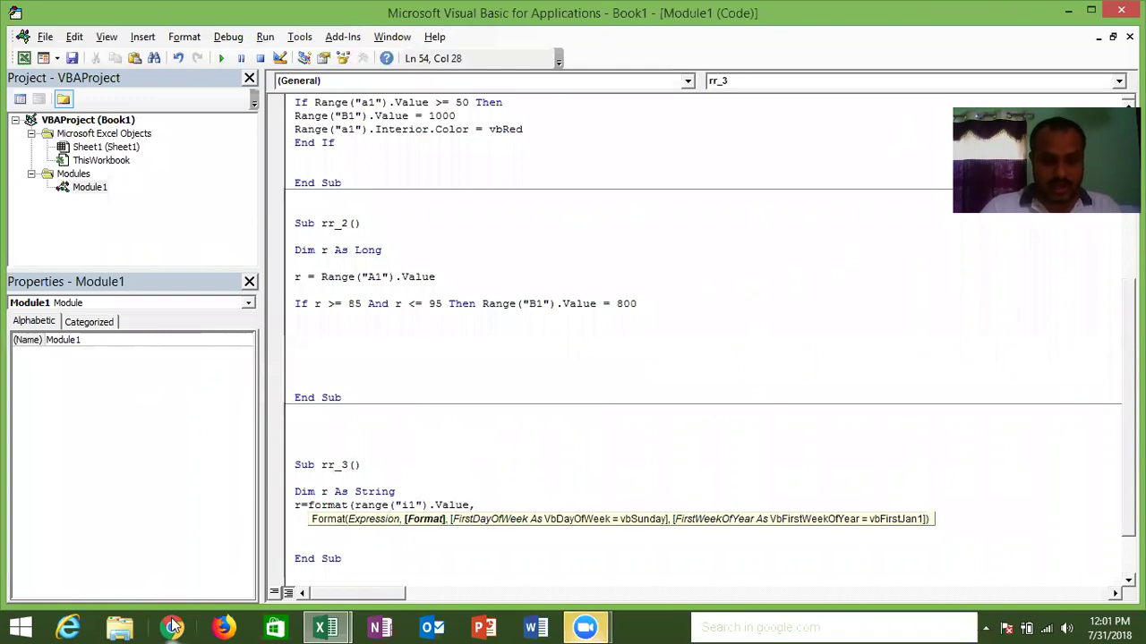
pyautogui.write('"DDD"')
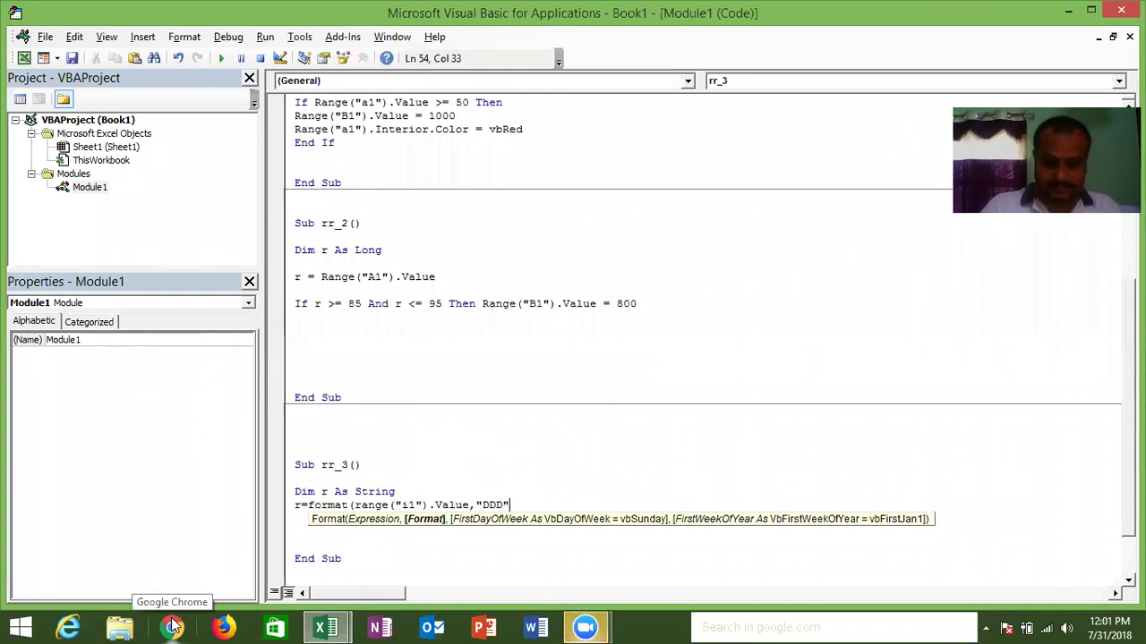
pyautogui.write(')')
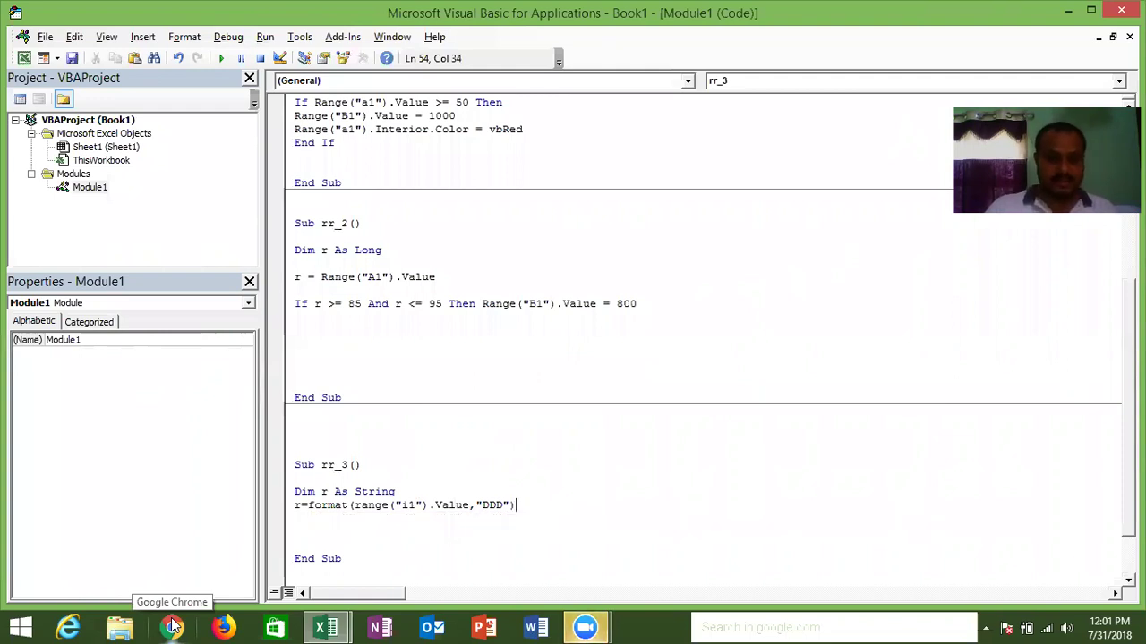
pyautogui.press('Return')
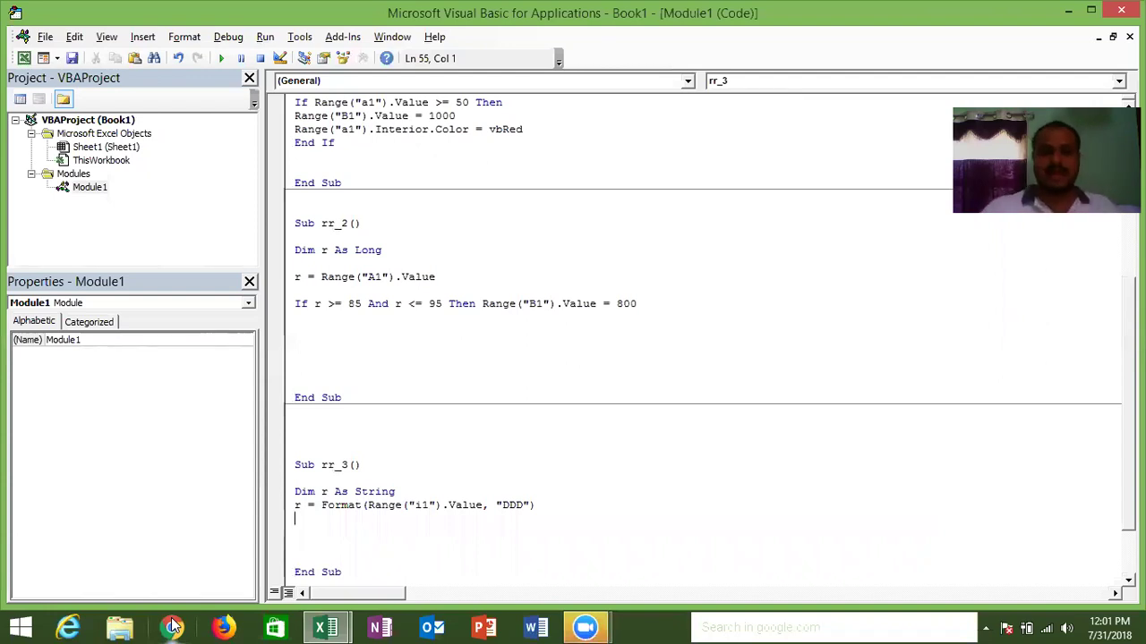
pyautogui.hotkey('alt', 'Tab')
pyautogui.hotkey('alt', 'Tab')
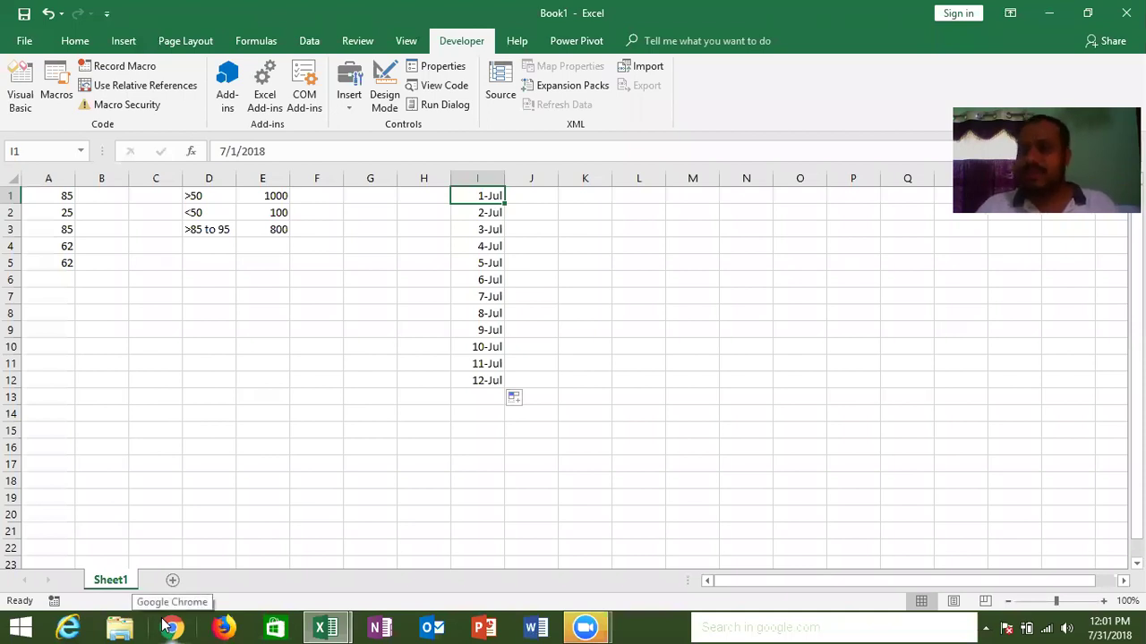
# Step: Enter =TEXT(I1,"ddd") in J1 to confirm it shows Sun, then delete it
pyautogui.click(168, 627)
pyautogui.hotkey('alt', 'Tab')
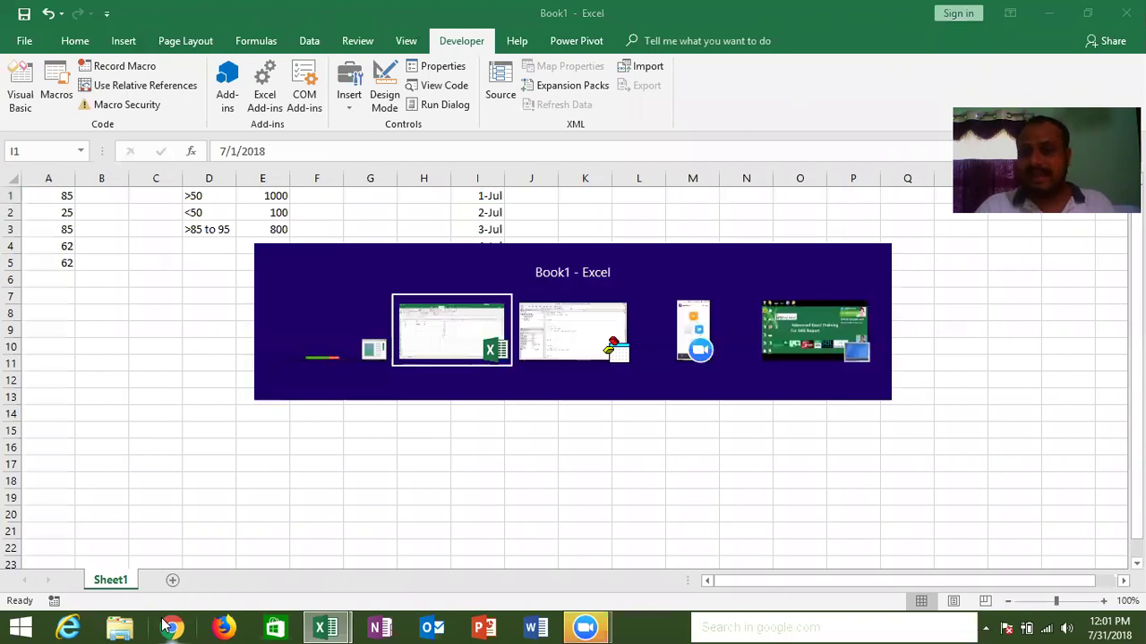
pyautogui.hotkey('alt', 'Tab')
pyautogui.hotkey('alt', 'Tab')
pyautogui.hotkey('alt', 'Tab')
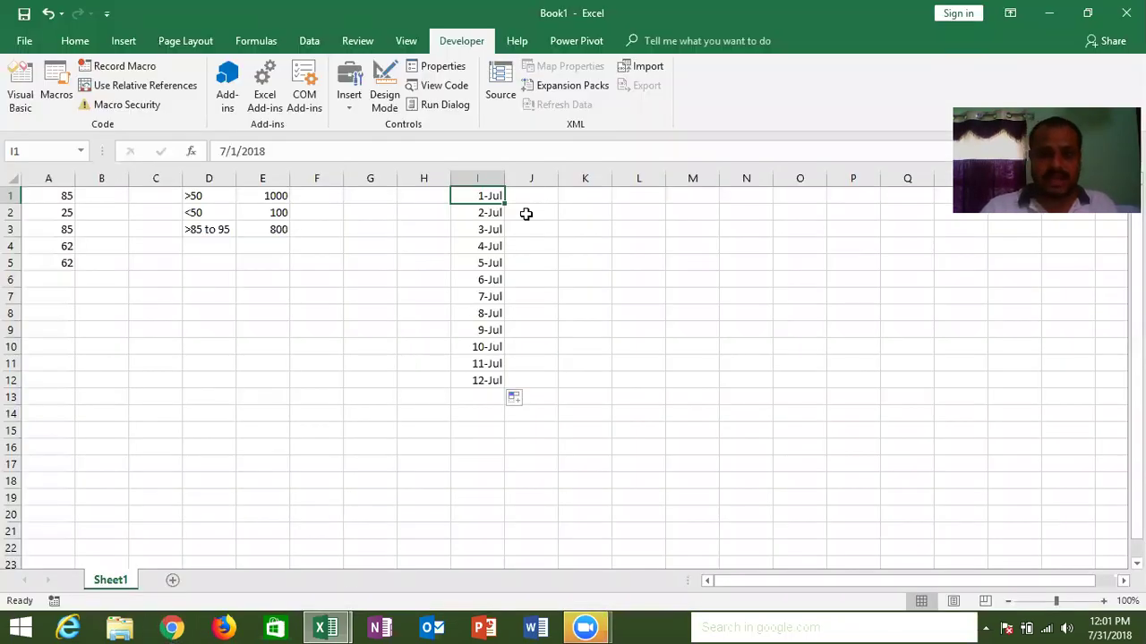
pyautogui.click(543, 204)
pyautogui.write('=te')
pyautogui.press('Tab')
pyautogui.press('Left')
pyautogui.write(',"ddd"')
pyautogui.press('Return')
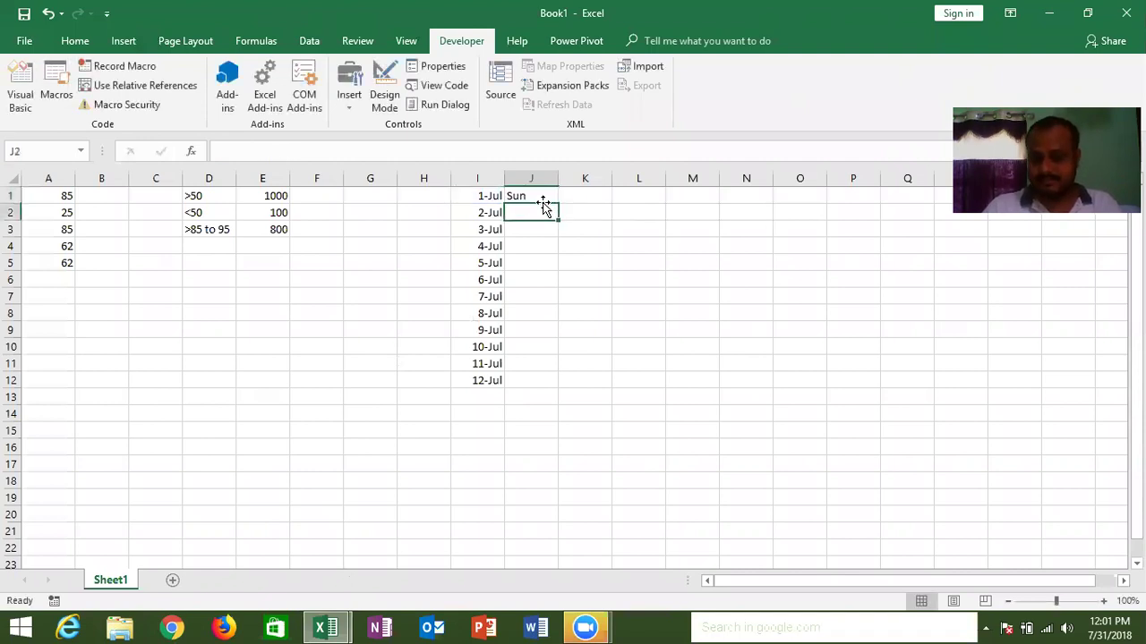
pyautogui.press('Up')
pyautogui.press('Delete')
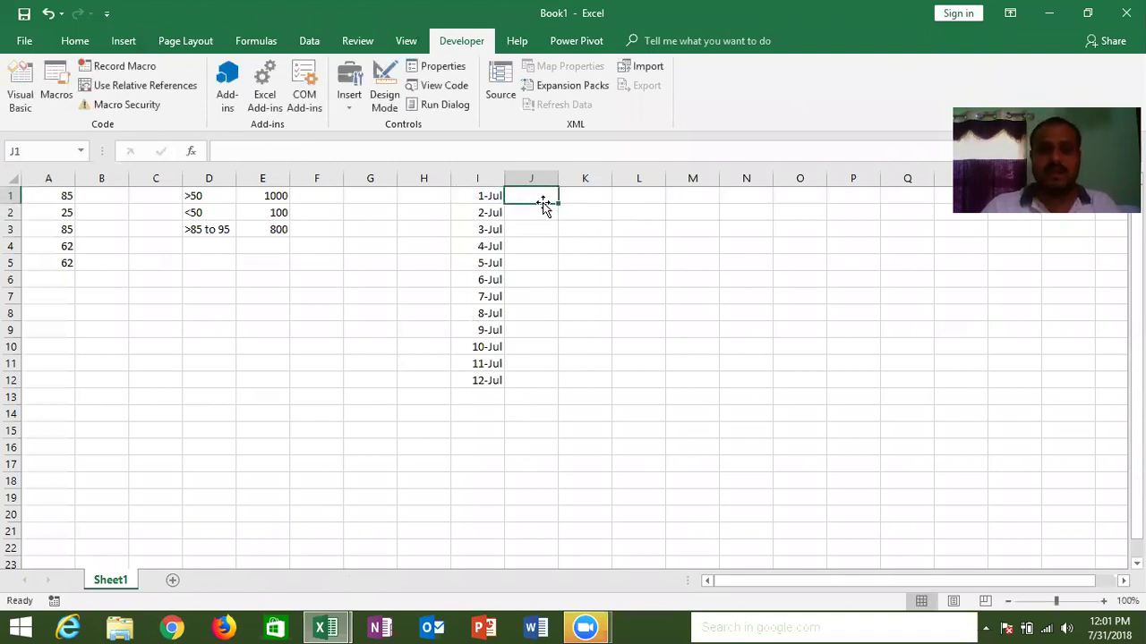
pyautogui.hotkey('alt', 'Tab')
pyautogui.hotkey('alt', 'Tab')
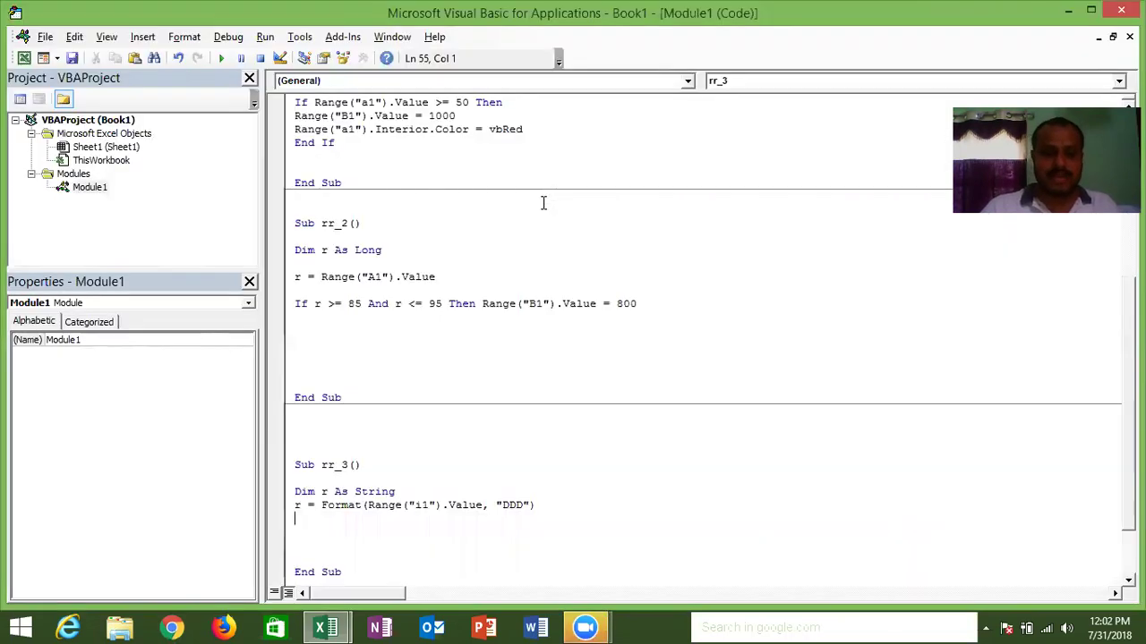
# Step: Add If r = "Sat" Or r = "Sun" Then Range("j1").Value = "Weekend" to rr_3
pyautogui.click(381, 529)
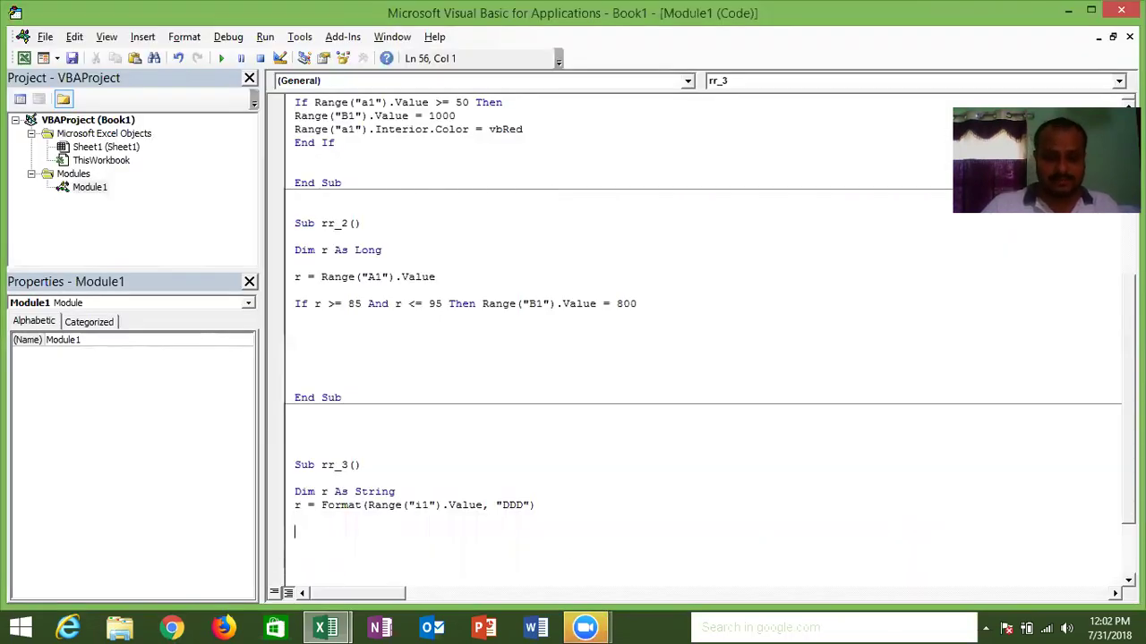
pyautogui.write('if r=')
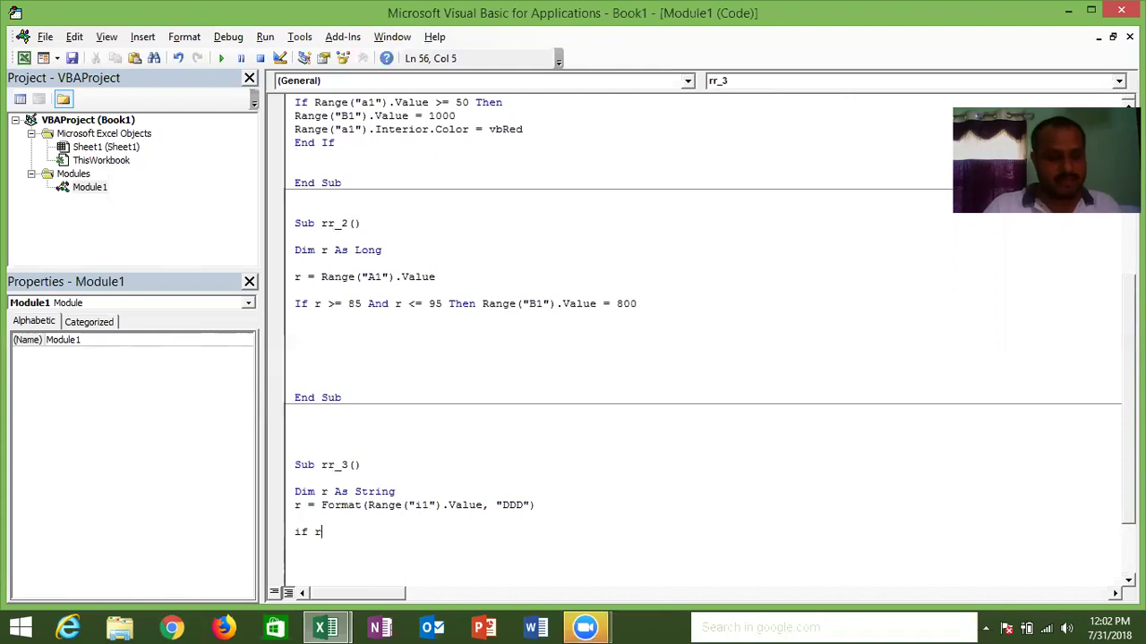
pyautogui.write('"S')
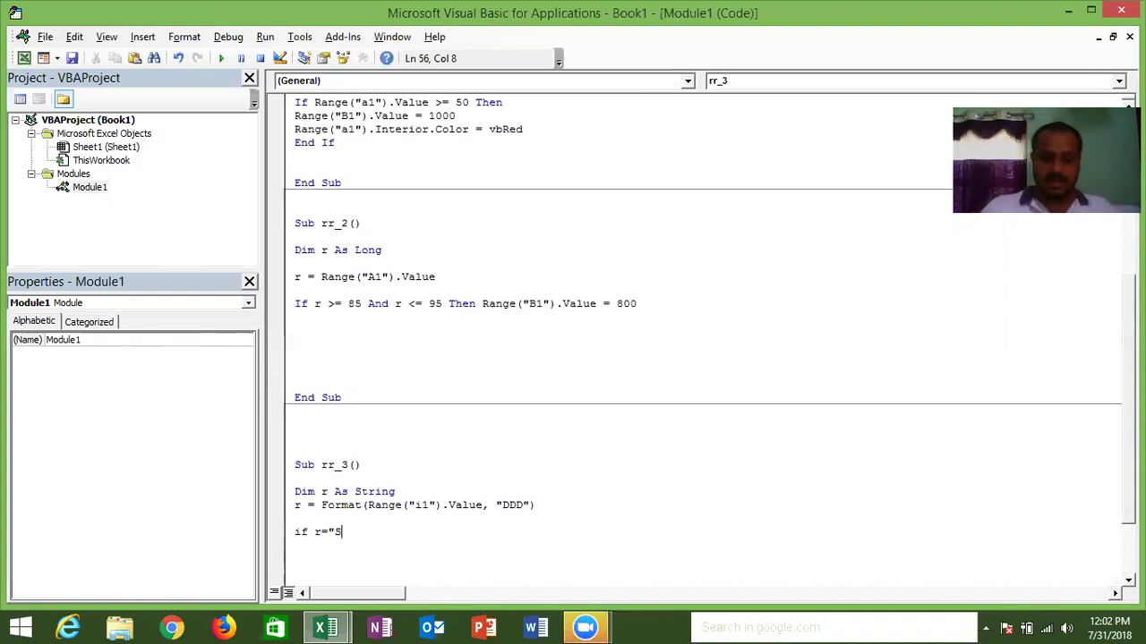
pyautogui.write('AT')
pyautogui.press('BackSpace')
pyautogui.press('BackSpace')
pyautogui.press('BackSpace')
pyautogui.write('Sat')
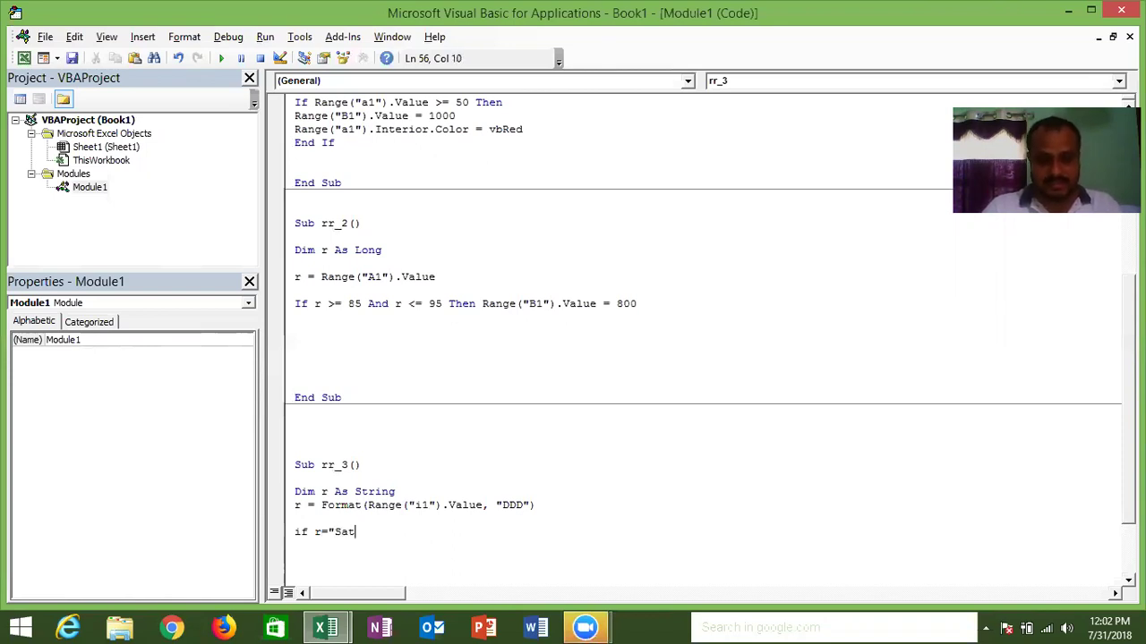
pyautogui.write('" or ')
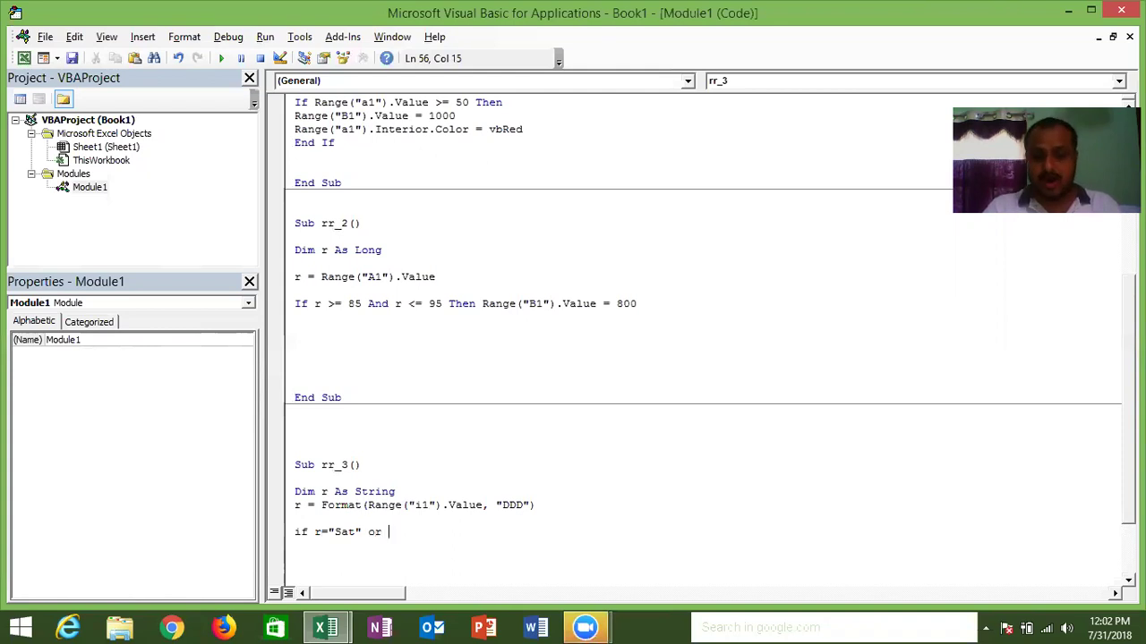
pyautogui.write('r="Sun" then range("A')
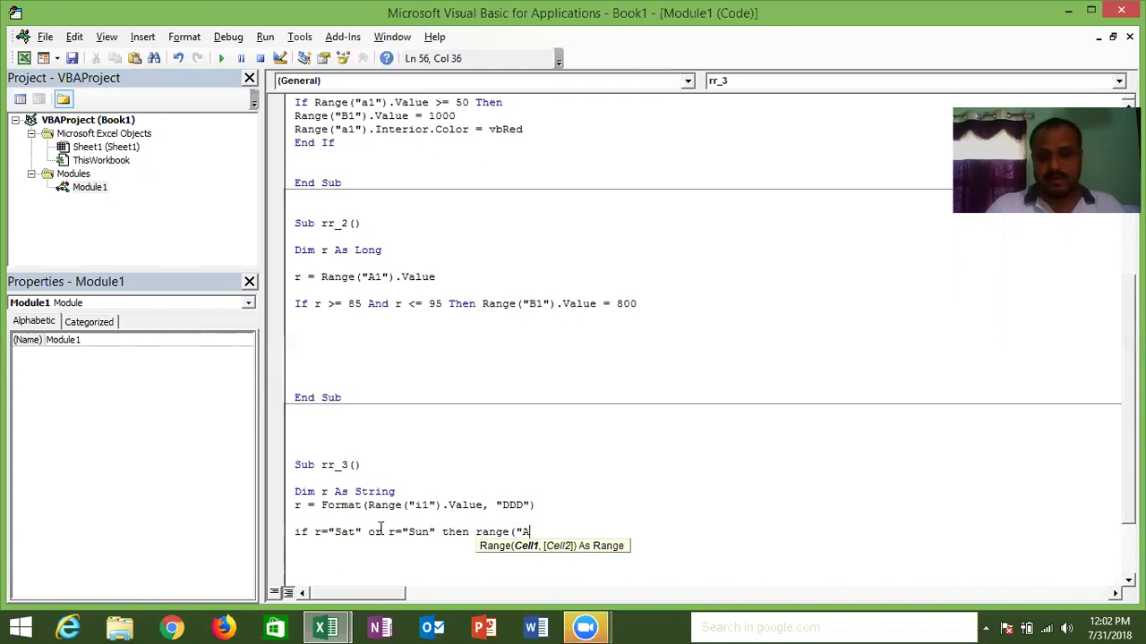
pyautogui.press('BackSpace')
pyautogui.write('j1")')
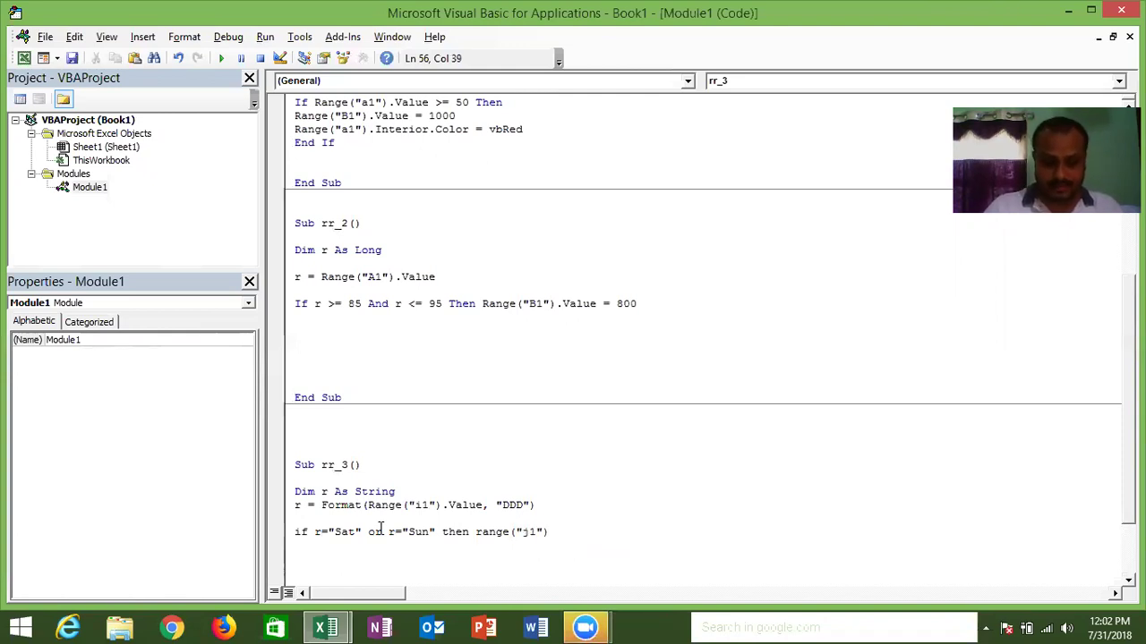
pyautogui.write('.v')
pyautogui.write('a')
pyautogui.press('Tab')
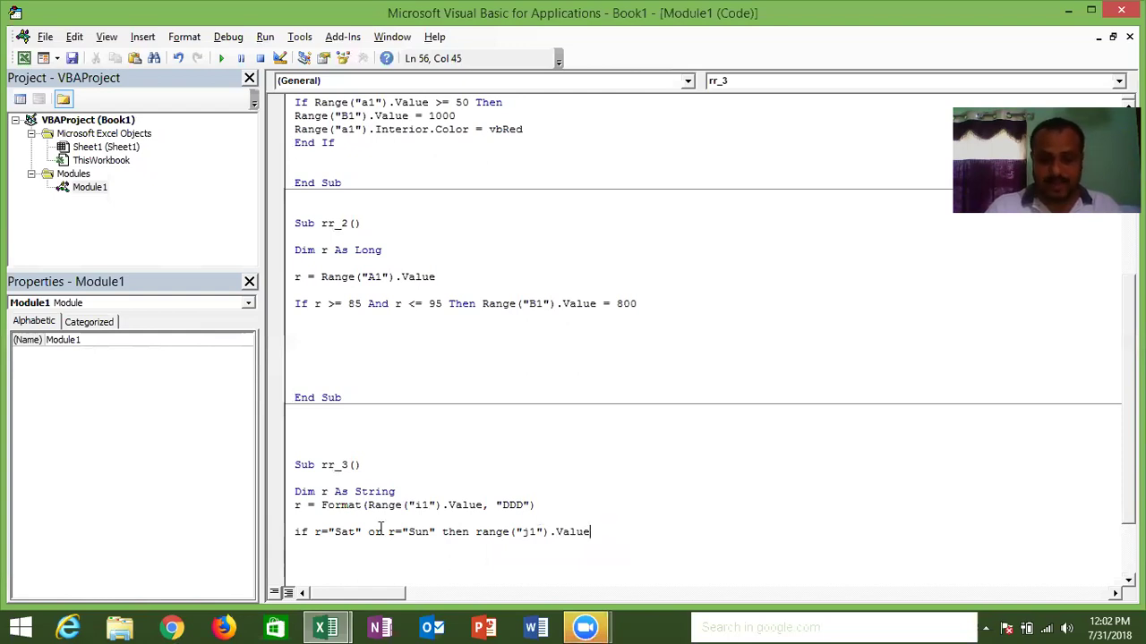
pyautogui.write('="Wee')
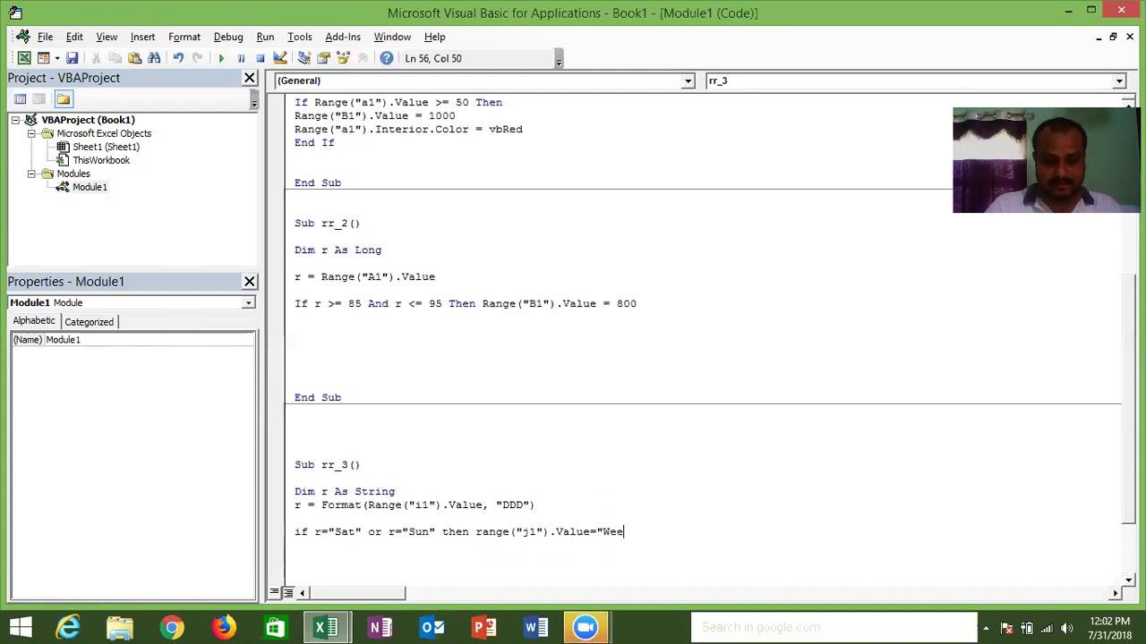
pyautogui.write('kend')
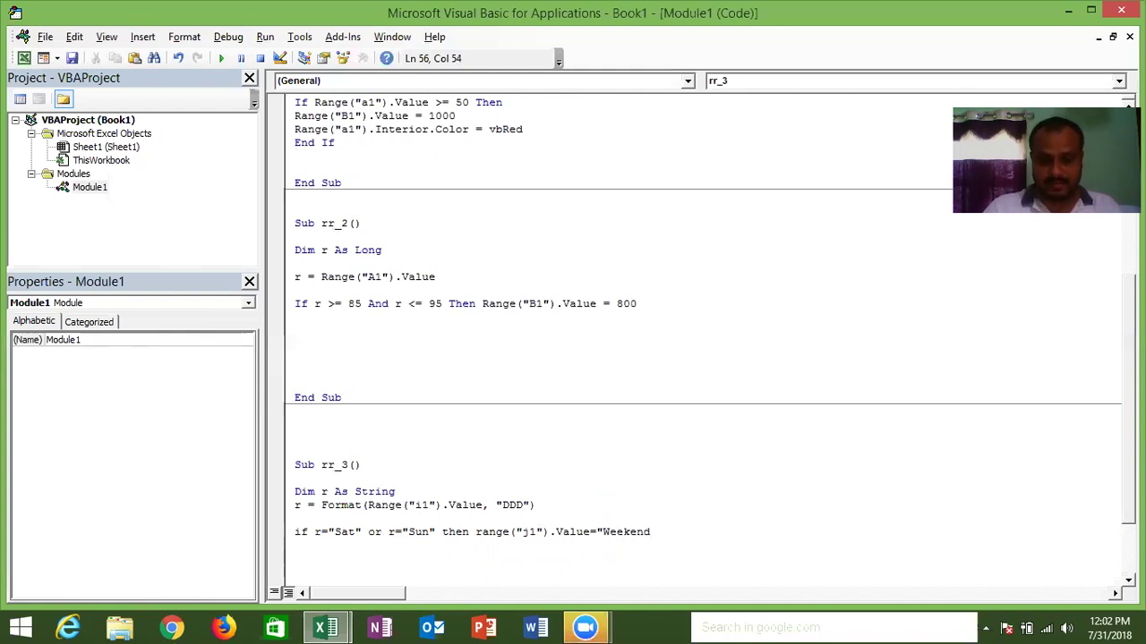
pyautogui.write('"')
pyautogui.press('Return')
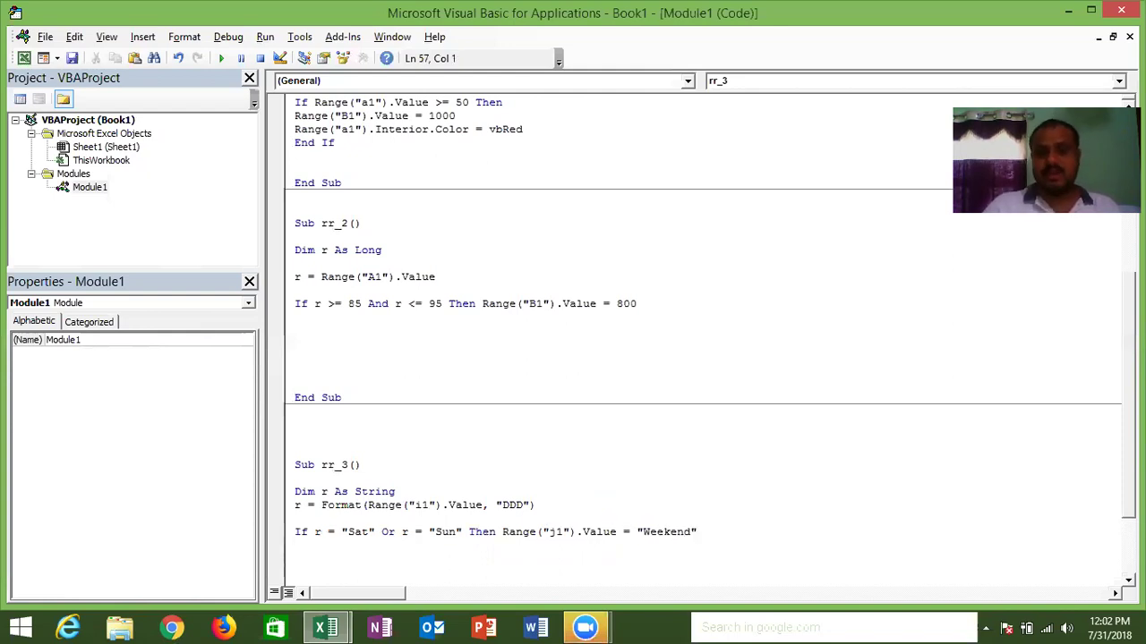
pyautogui.scroll(-1, 709, 315)
pyautogui.press('Return')
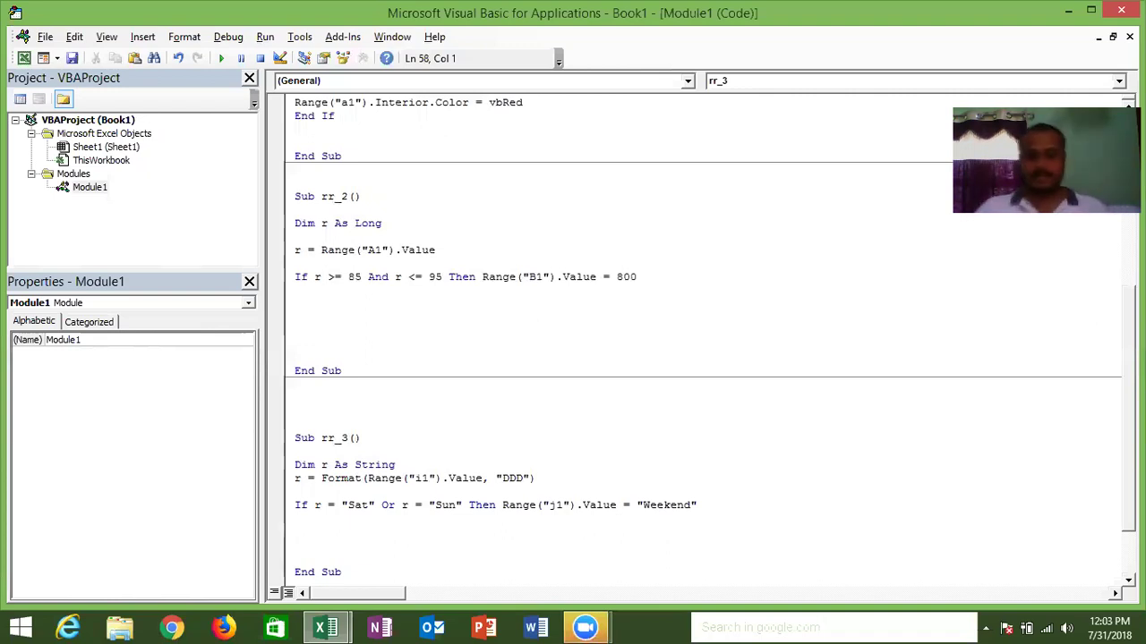
pyautogui.press('Down')
pyautogui.press('Down')
pyautogui.press('Down')
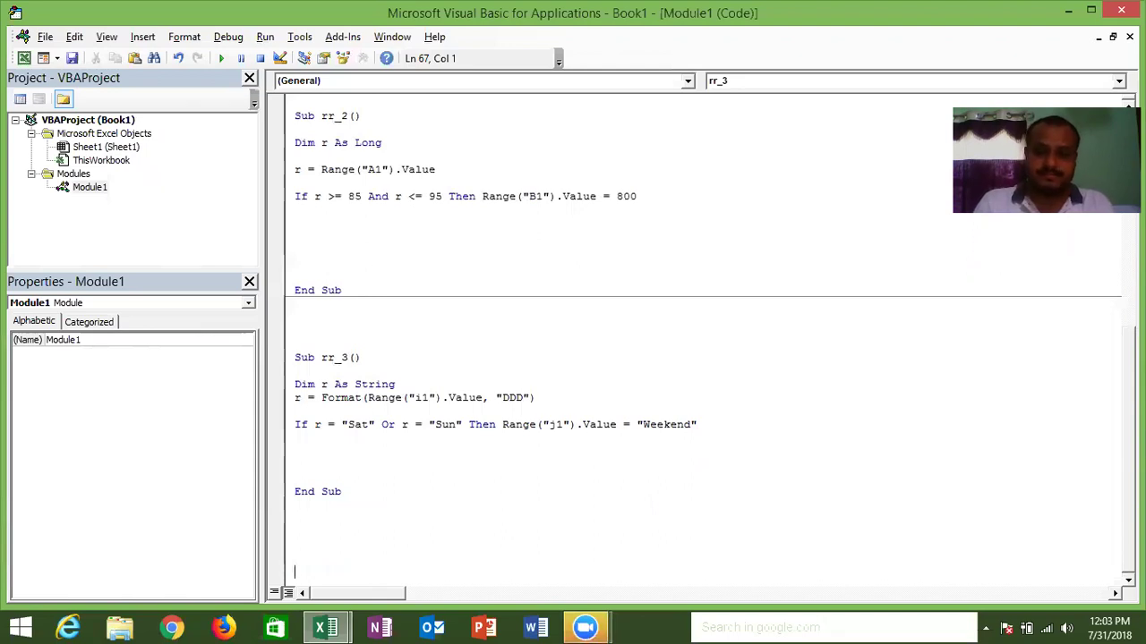
pyautogui.press('Up')
pyautogui.press('Up')
pyautogui.press('Up')
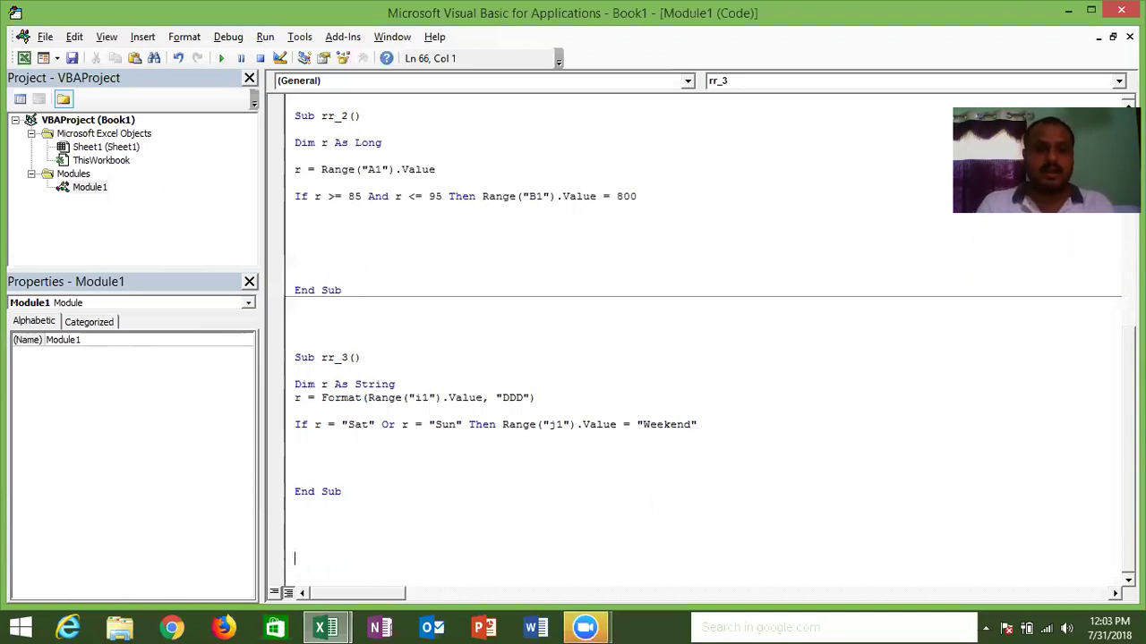
pyautogui.press('Up')
pyautogui.press('Up')
pyautogui.press('Up')
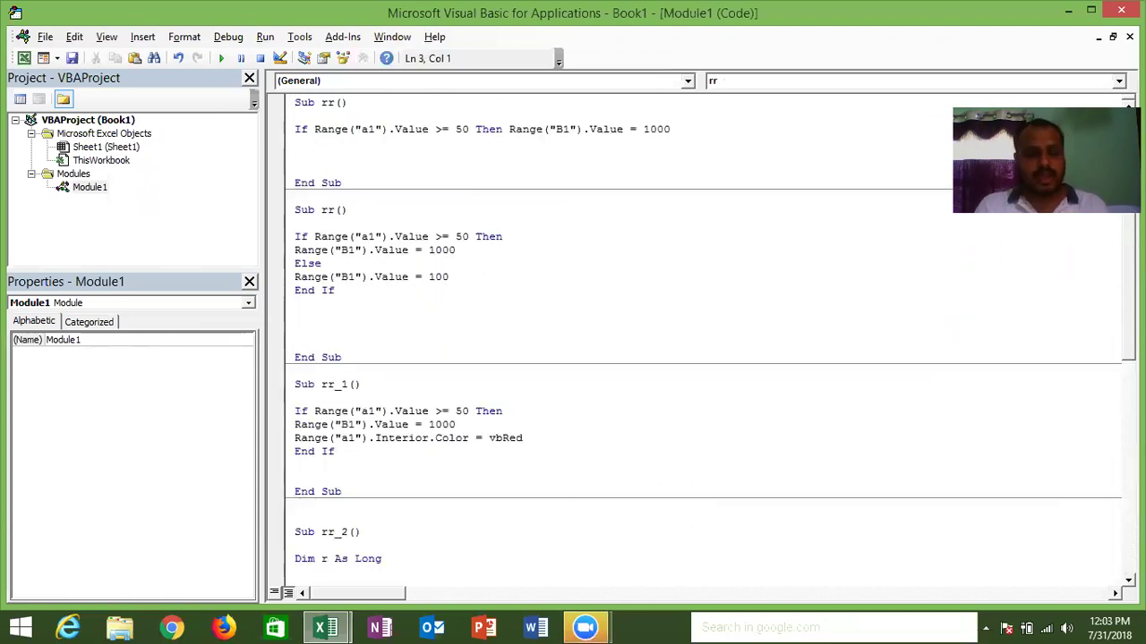
# Step: Highlight the bodies of the rr and rr_1 macros to review them
pyautogui.hotkey('shift', 'Down')
pyautogui.press('Down')
pyautogui.press('Down')
pyautogui.press('Down')
pyautogui.press('Down')
pyautogui.press('Down')
pyautogui.press('Down')
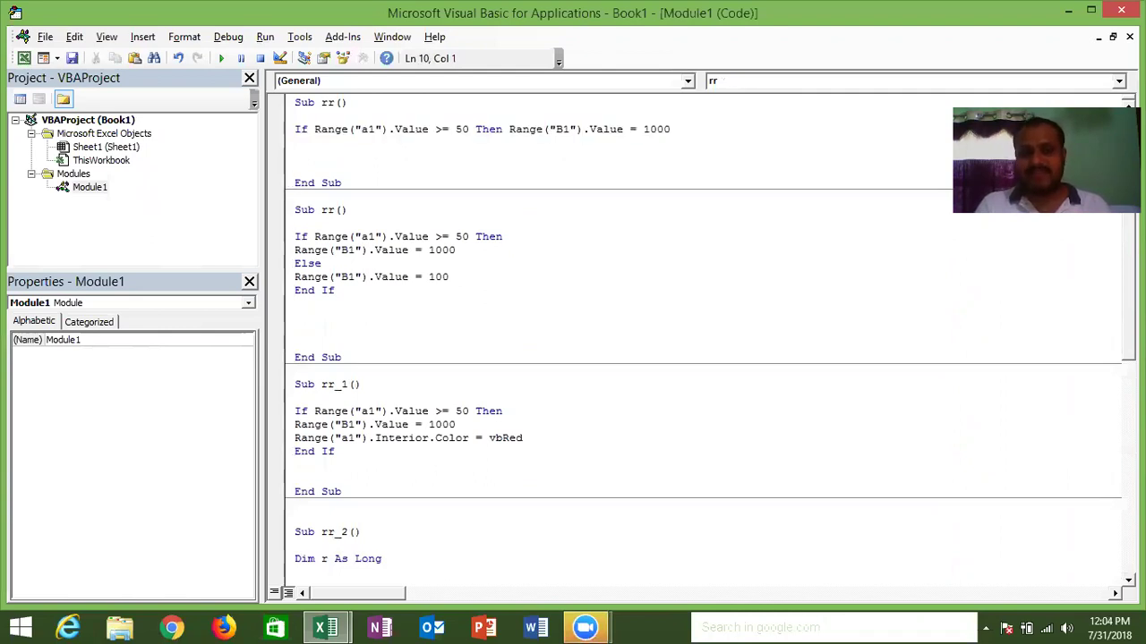
pyautogui.hotkey('shift', 'Down')
pyautogui.hotkey('shift', 'Down')
pyautogui.hotkey('shift', 'Down')
pyautogui.hotkey('shift', 'Down')
pyautogui.hotkey('shift', 'Down')
pyautogui.hotkey('shift', 'Down')
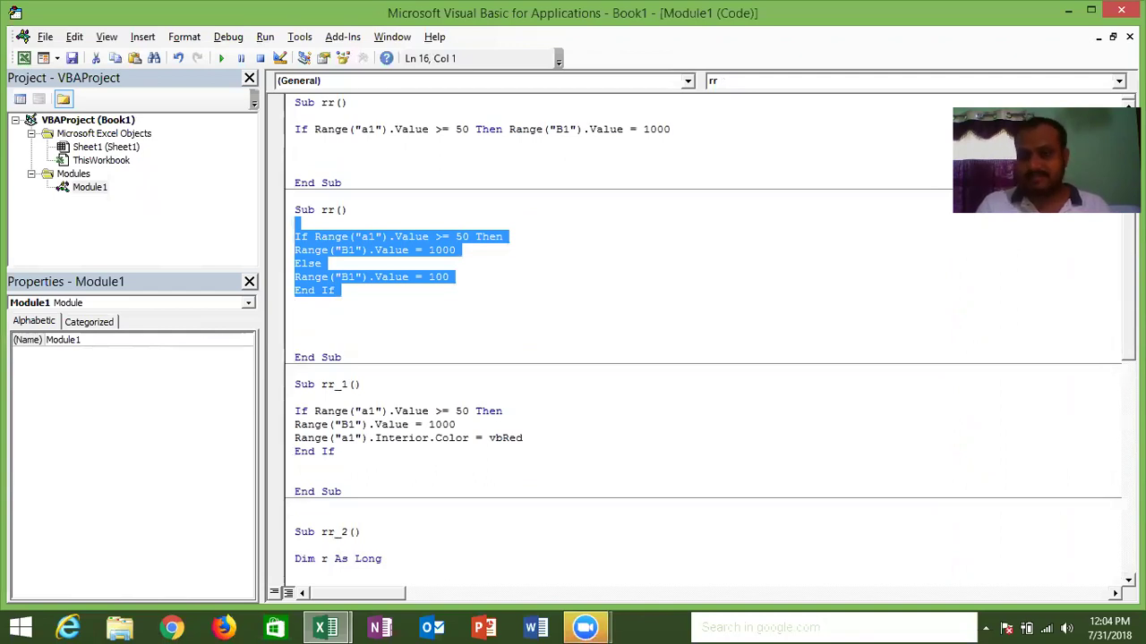
pyautogui.click(295, 304)
pyautogui.click(295, 438)
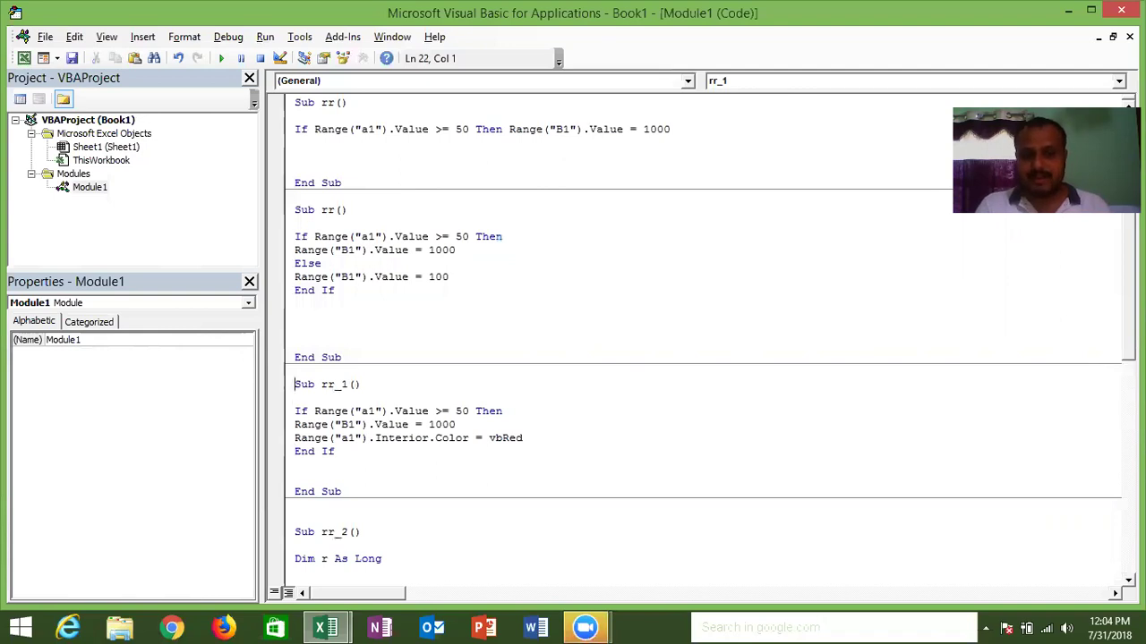
pyautogui.hotkey('shift', 'Down')
pyautogui.hotkey('shift', 'Down')
pyautogui.hotkey('shift', 'Down')
pyautogui.hotkey('shift', 'Down')
pyautogui.hotkey('shift', 'Down')
pyautogui.hotkey('shift', 'Down')
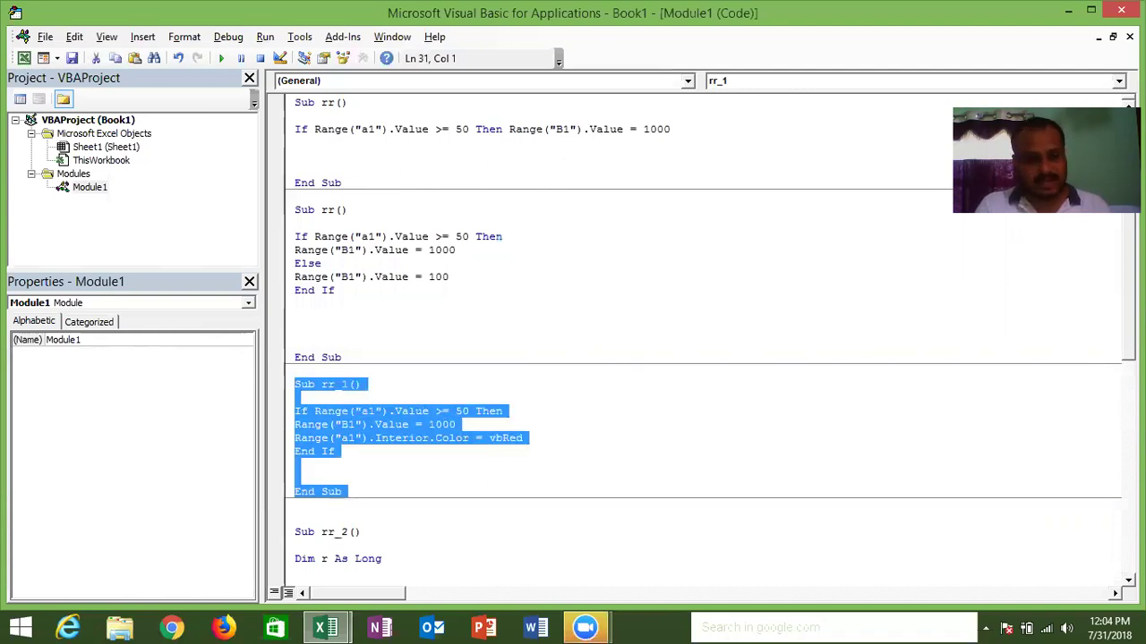
# Step: Highlight the rr_2 and rr_3 macro bodies line by line for review
pyautogui.press('Down')
pyautogui.press('Down')
pyautogui.press('Down')
pyautogui.press('Down')
pyautogui.press('Down')
pyautogui.press('Down')
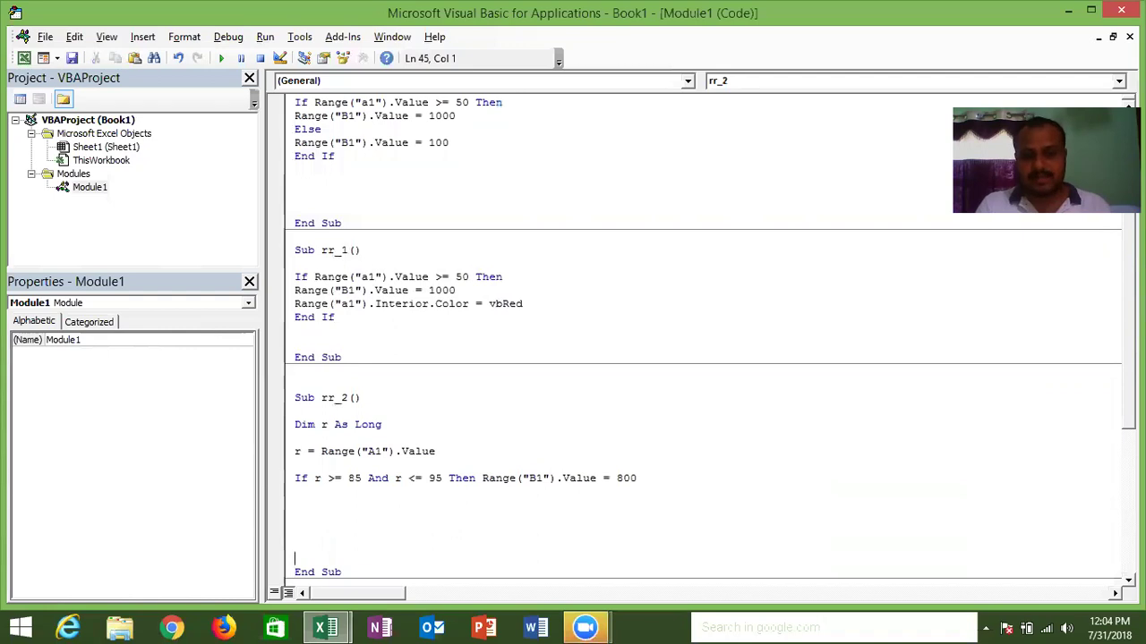
pyautogui.press('Down')
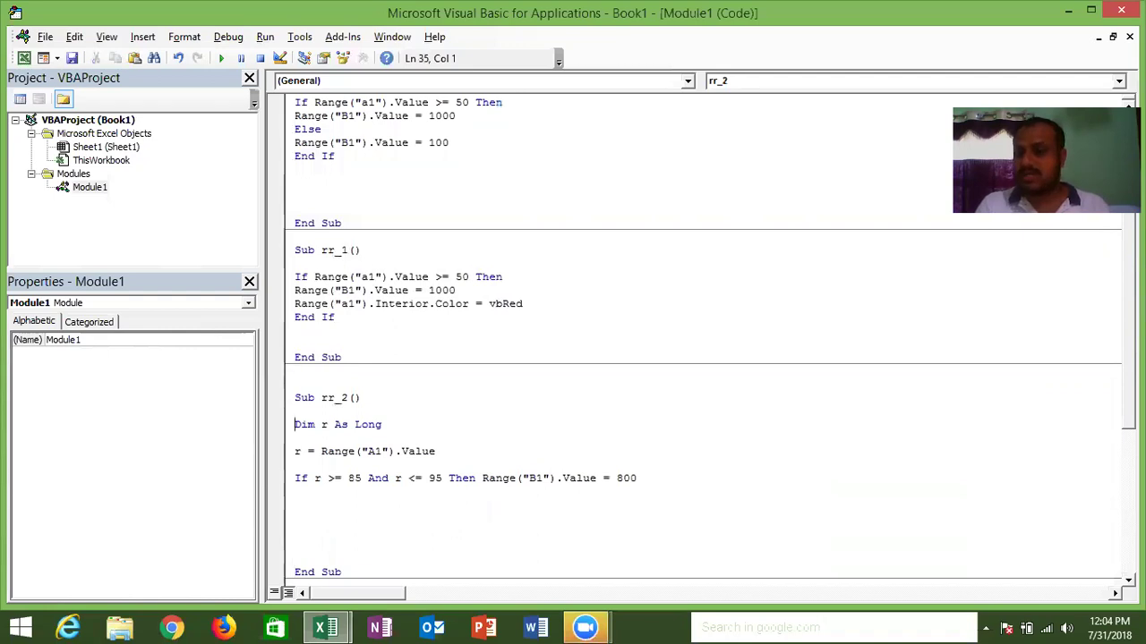
pyautogui.hotkey('shift', 'Down')
pyautogui.hotkey('shift', 'Down')
pyautogui.hotkey('shift', 'Down')
pyautogui.hotkey('shift', 'Down')
pyautogui.hotkey('shift', 'Down')
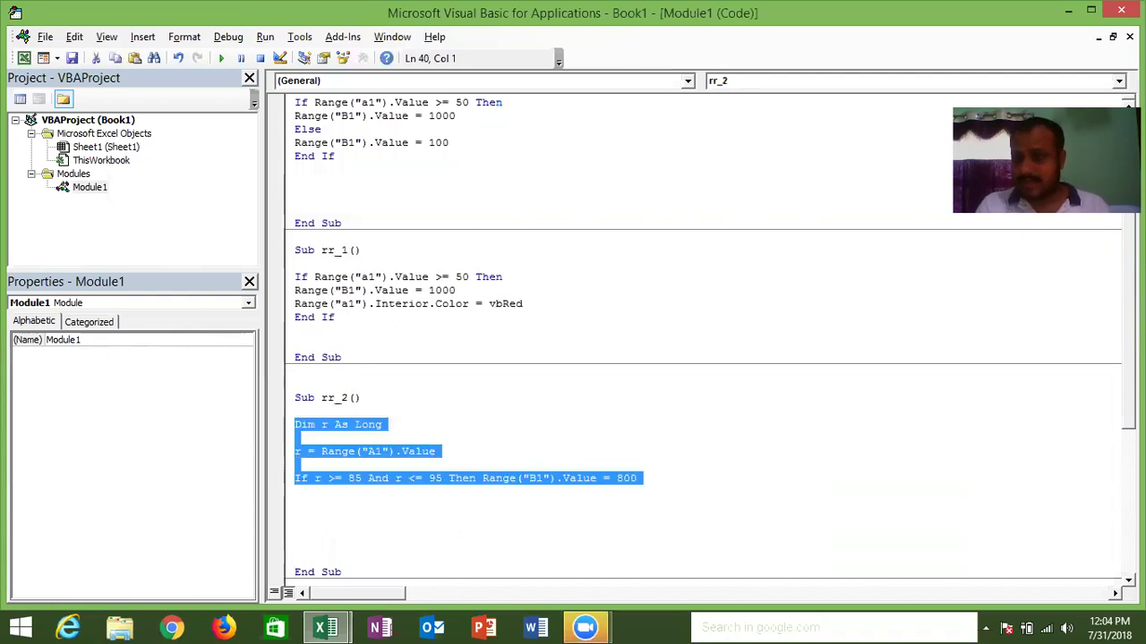
pyautogui.press('Down')
pyautogui.press('Down')
pyautogui.press('Down')
pyautogui.press('Down')
pyautogui.press('Down')
pyautogui.press('Down')
pyautogui.press('Up')
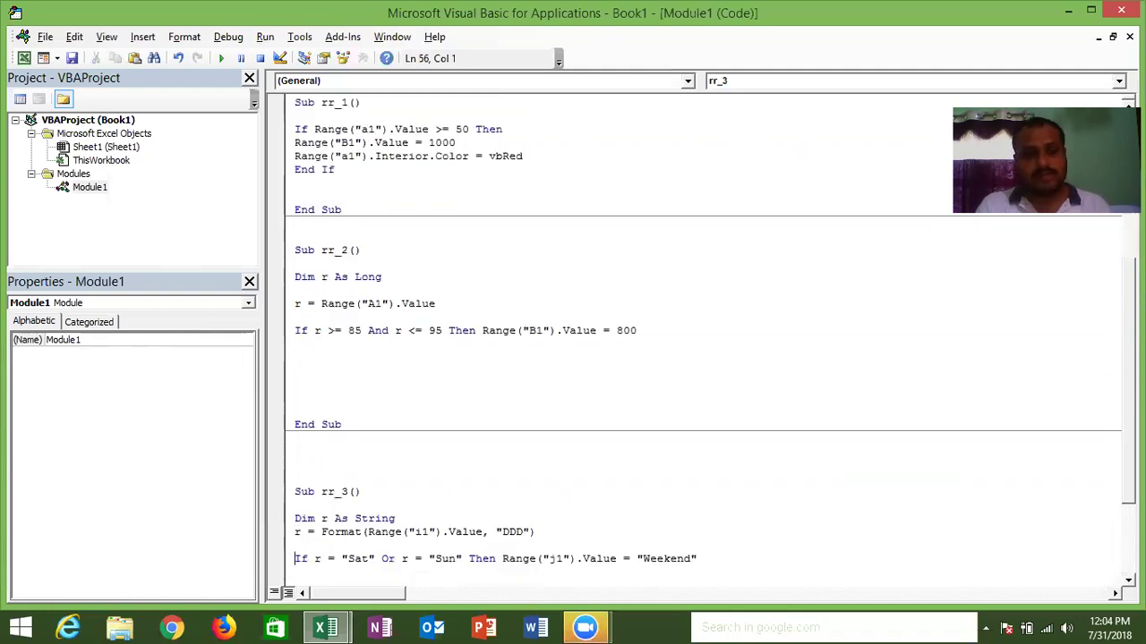
pyautogui.press('Down')
pyautogui.press('Down')
pyautogui.press('Down')
pyautogui.press('Down')
pyautogui.press('Down')
pyautogui.press('Up')
pyautogui.press('Up')
pyautogui.press('Up')
pyautogui.hotkey('shift', 'Down')
pyautogui.hotkey('shift', 'Down')
pyautogui.hotkey('shift', 'Down')
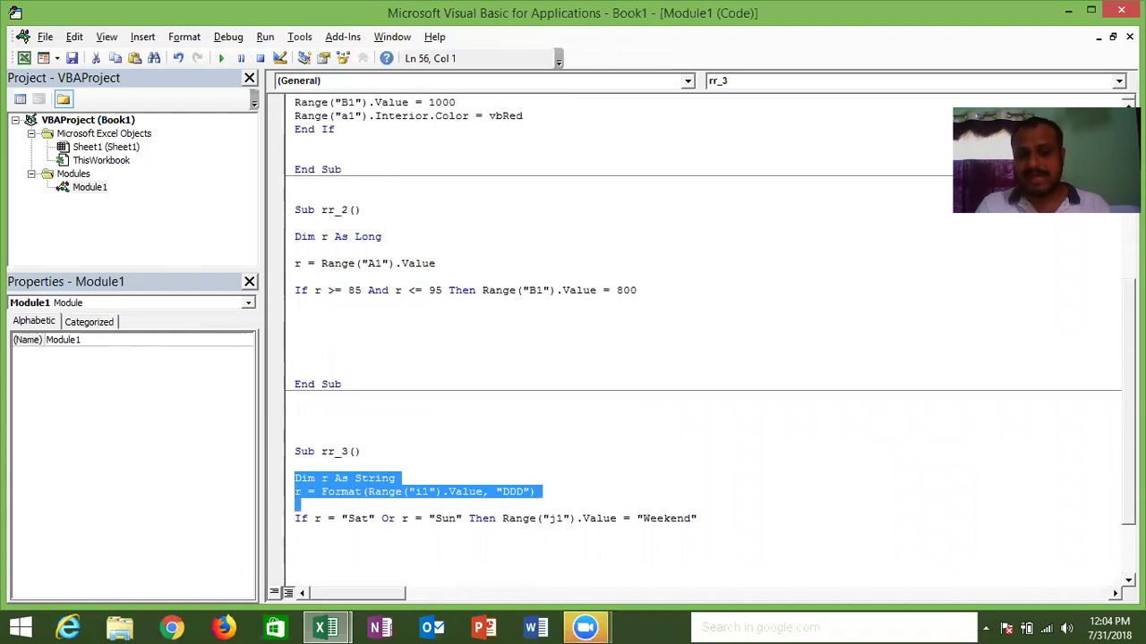
pyautogui.hotkey('shift', 'Down')
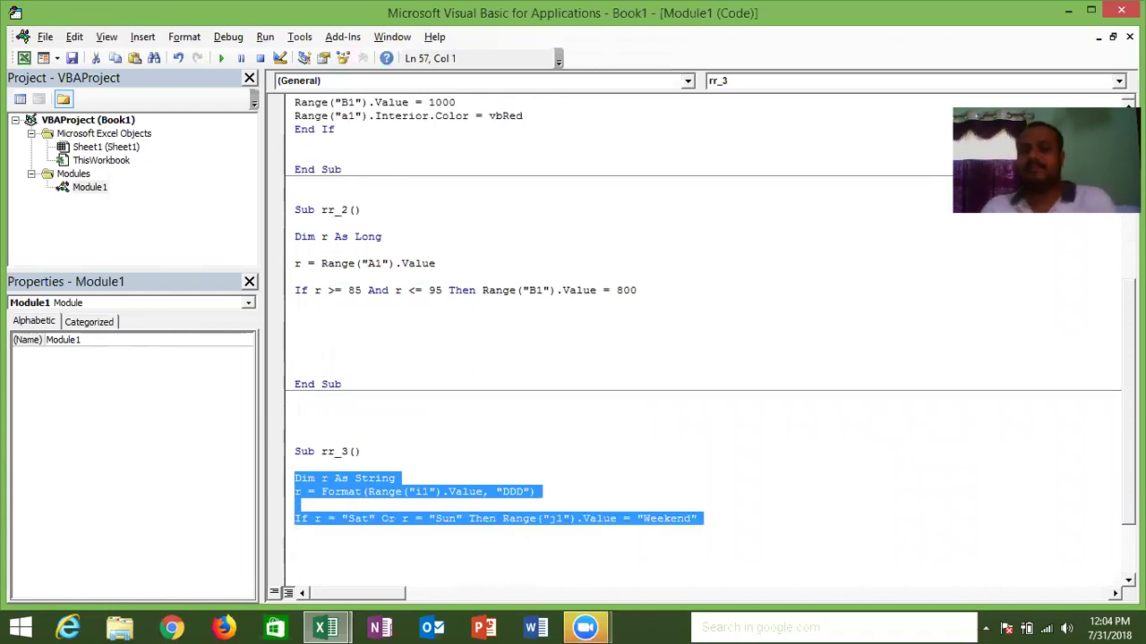